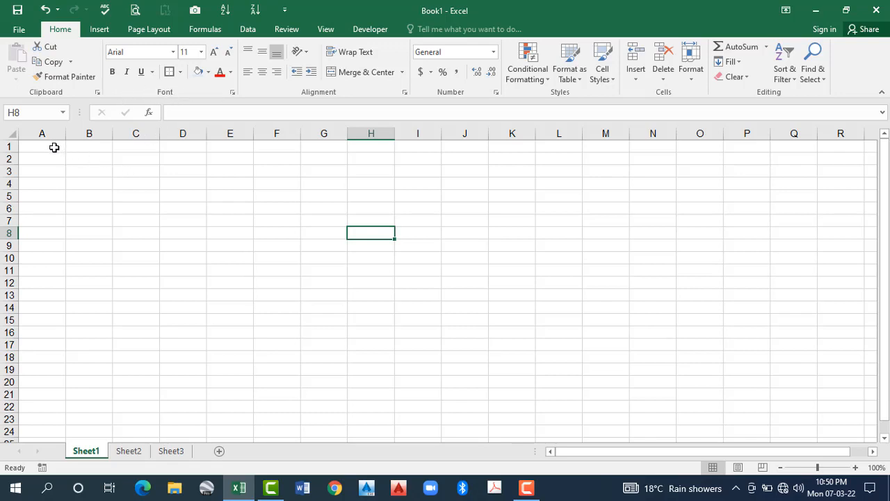
Enter the column headings S No, Name, Fther Name and Class in cells A1 to D1.
click(118, 168)
key(ctrl+Home)
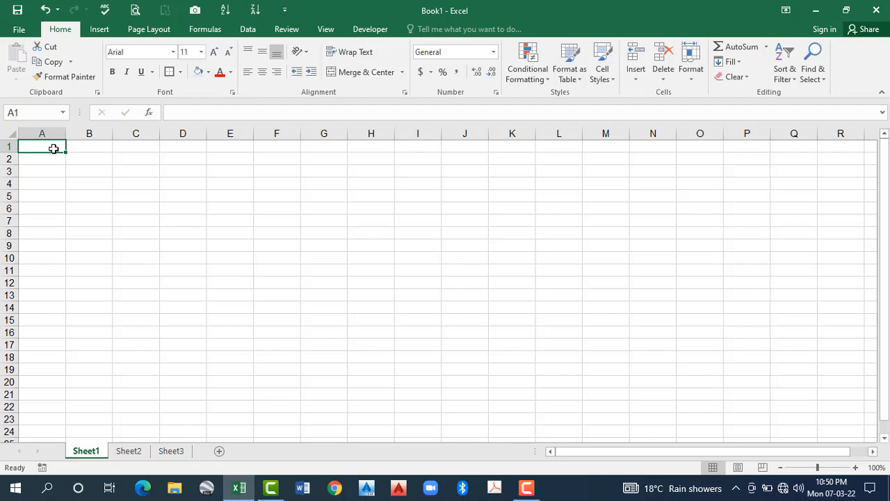
text(S No)
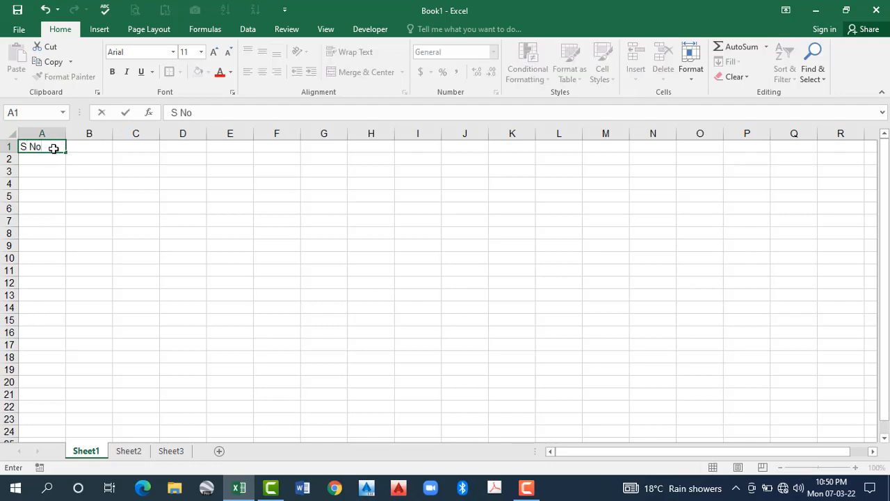
key(Tab)
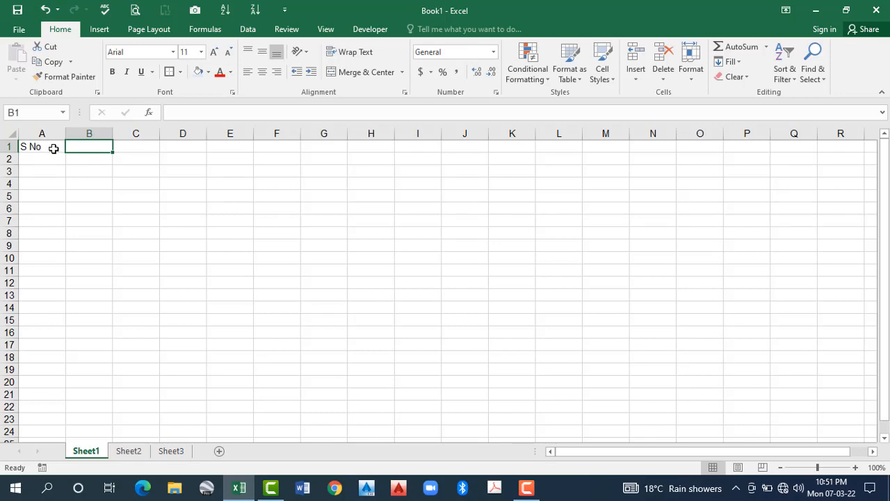
text(Name)
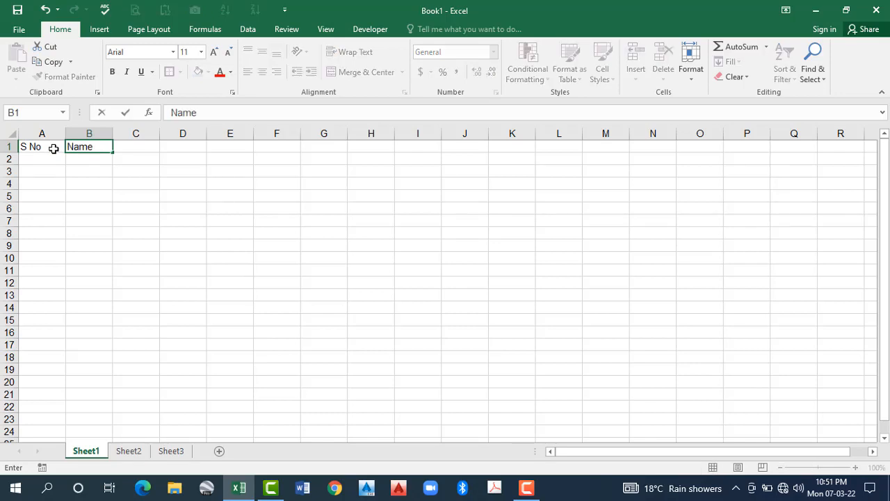
key(Tab)
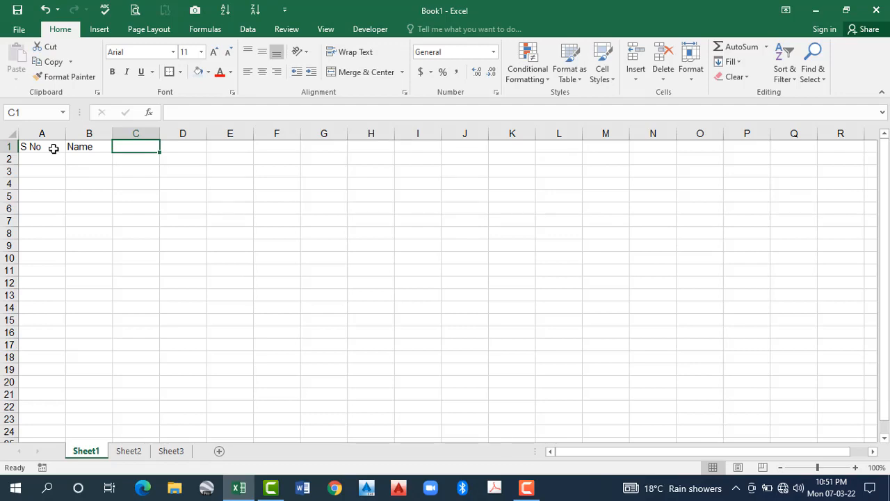
text(Fther )
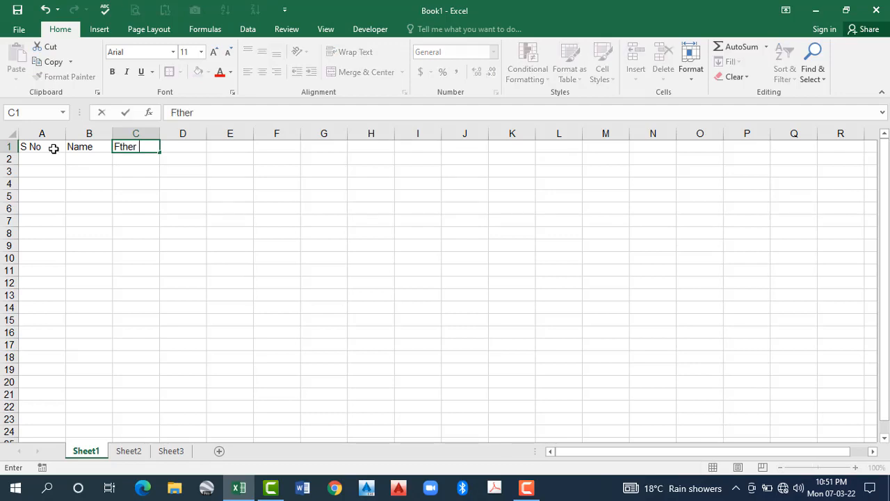
text(Name)
key(Tab)
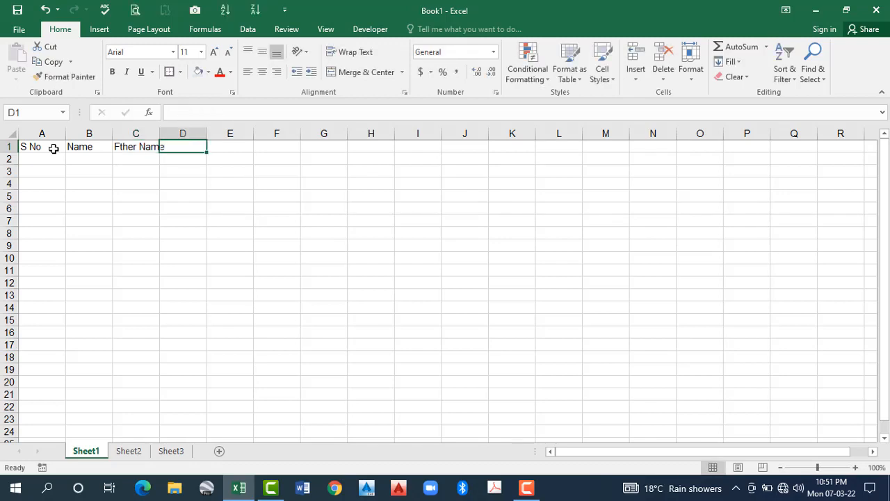
text(Class)
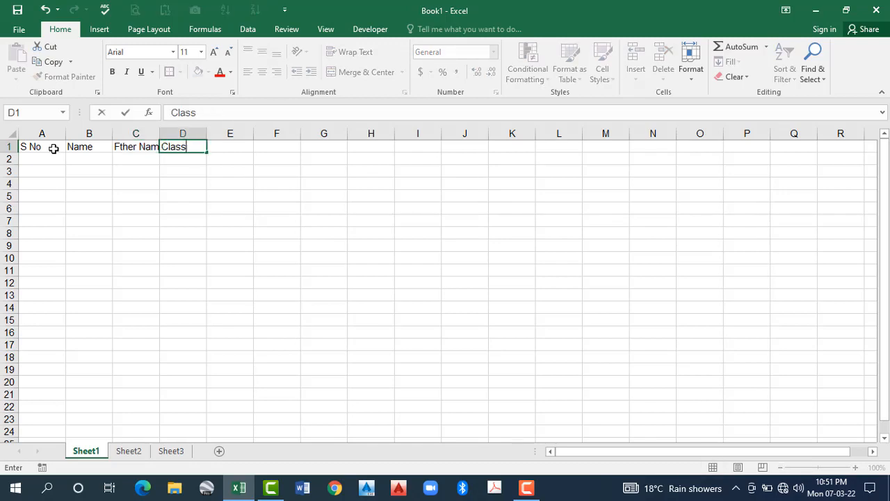
key(Tab)
Add the headings Marks Obt., Total Marks and Remarks in cells E1 to G1.
text(Ma)
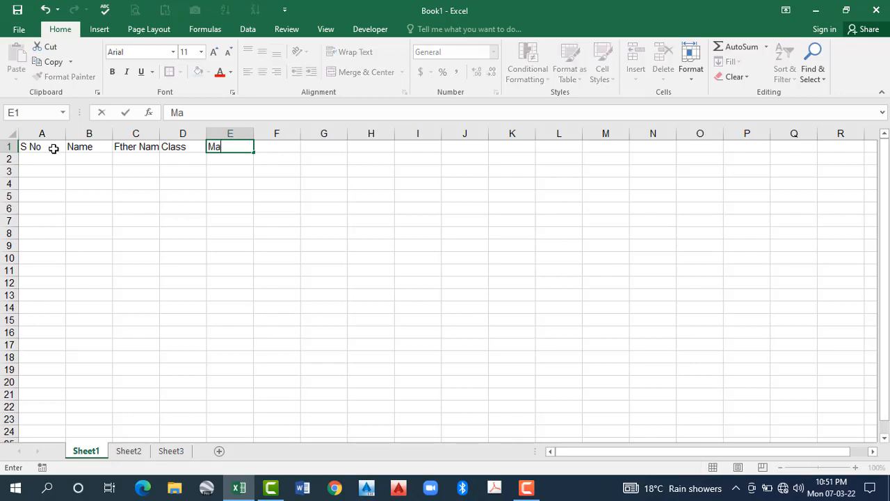
text(rks Obt.)
key(Tab)
text(T)
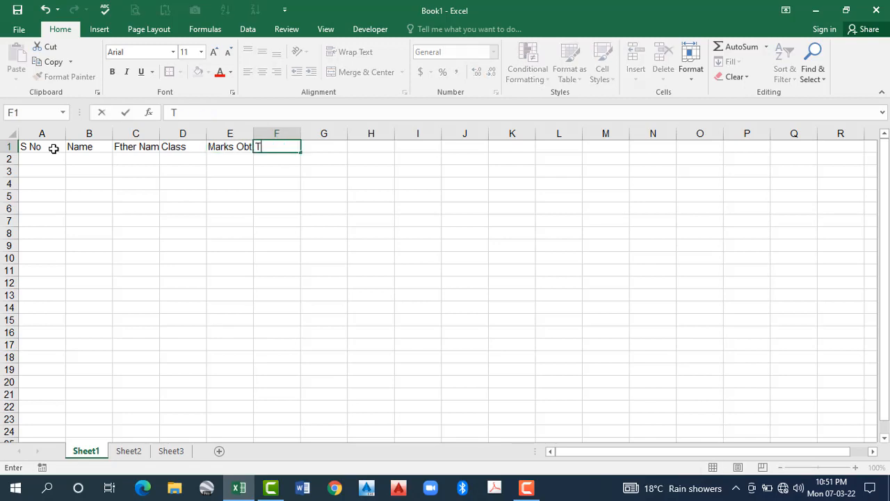
text(otal Marks)
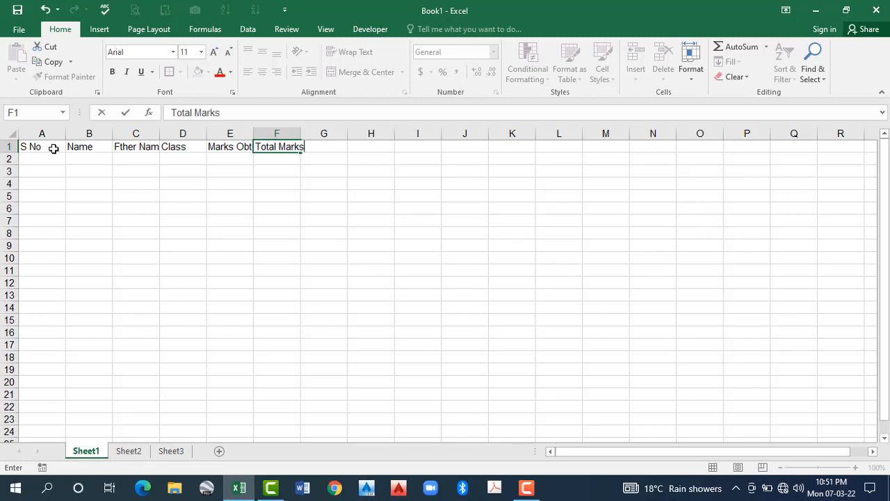
key(Tab)
text(Re)
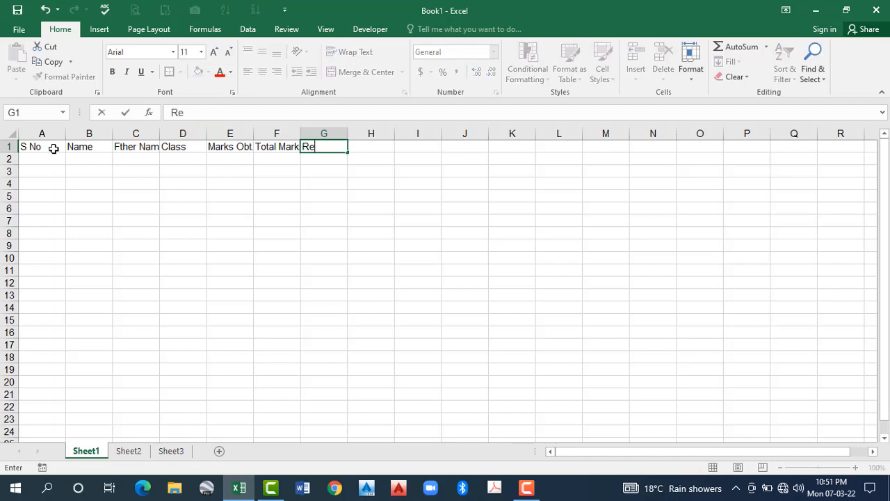
text(marks)
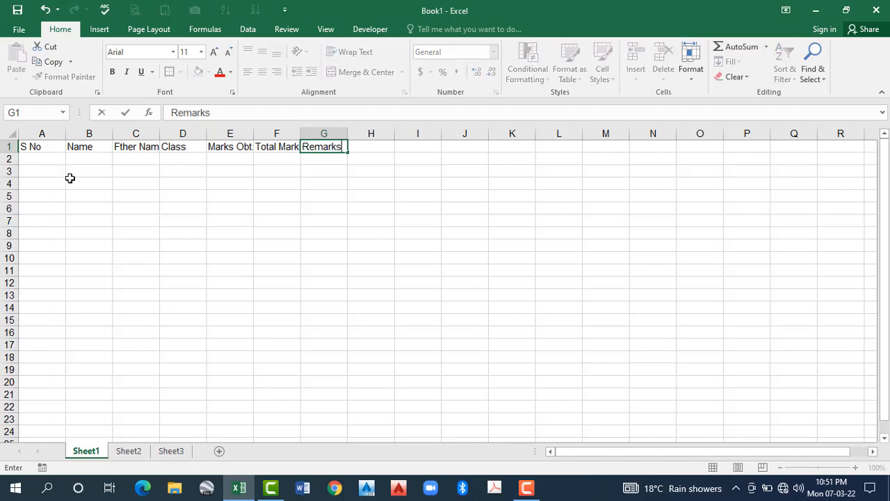
key(Return)
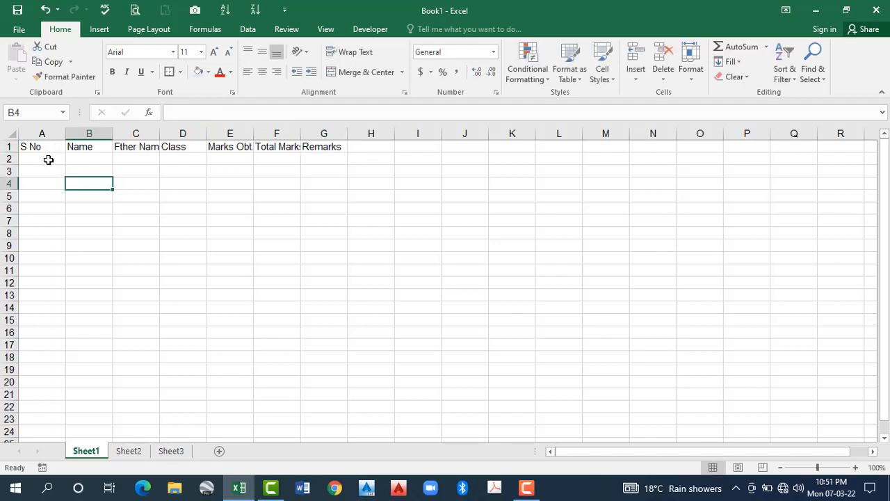
Number the S No column from 1 to 10 in cells A2 to A11 by filling a series.
click(50, 161)
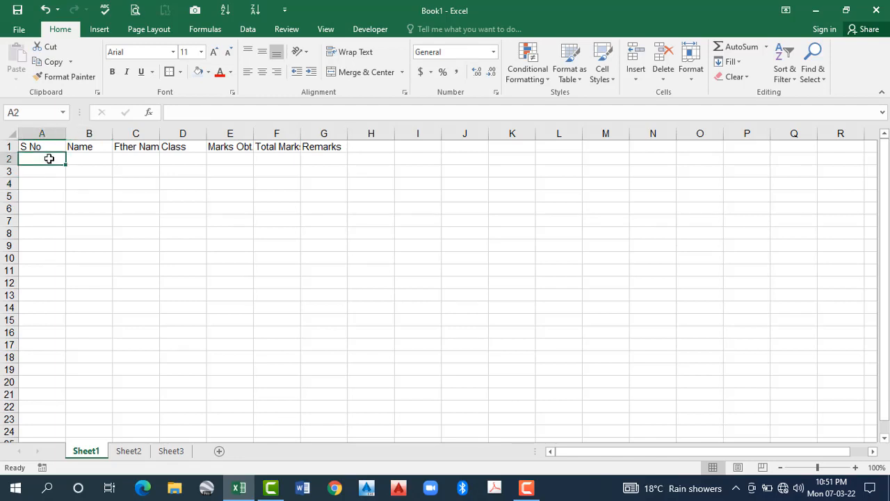
text(1)
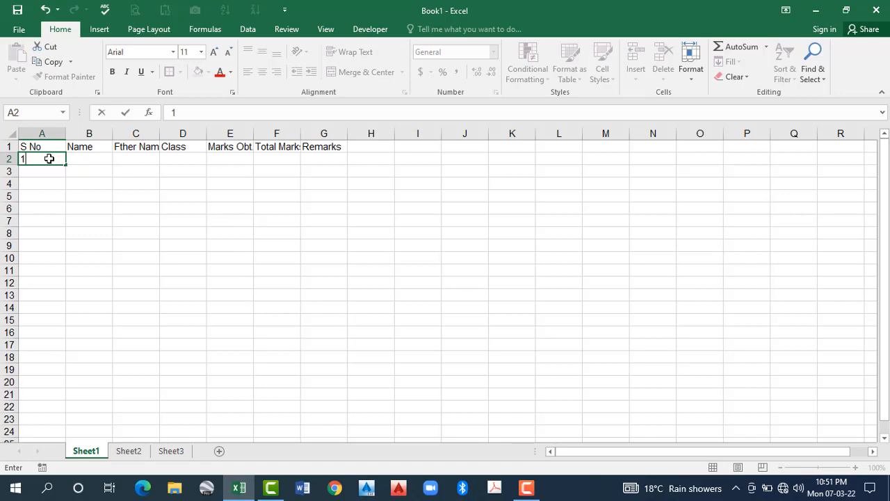
key(ctrl+Return)
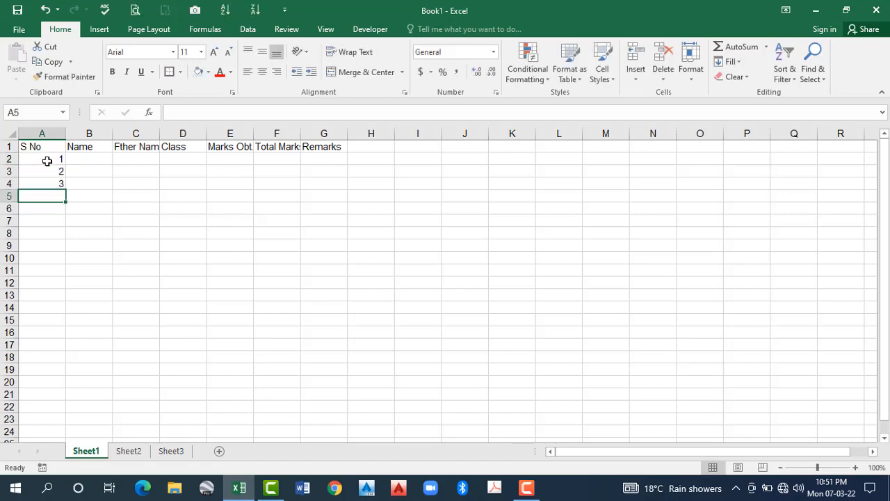
drag(68, 177, 67, 276)
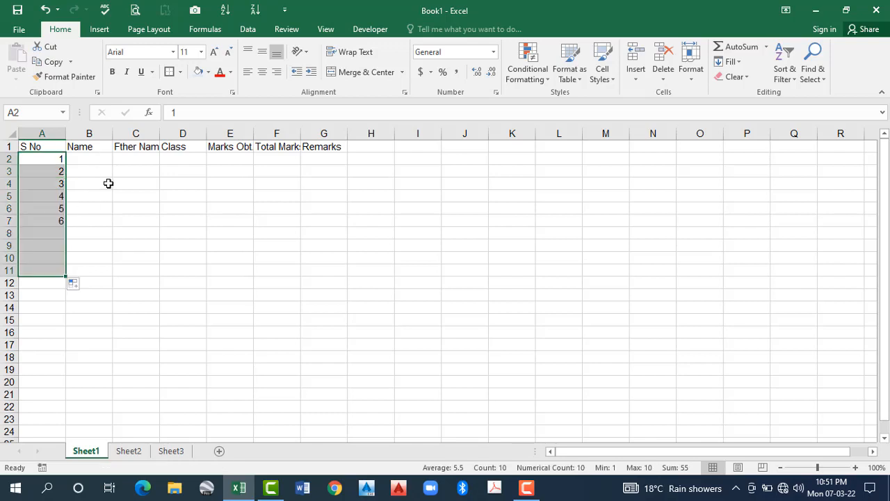
Enter the first student's name, the father's name and class 10th in cells B2 to D2.
key(Right)
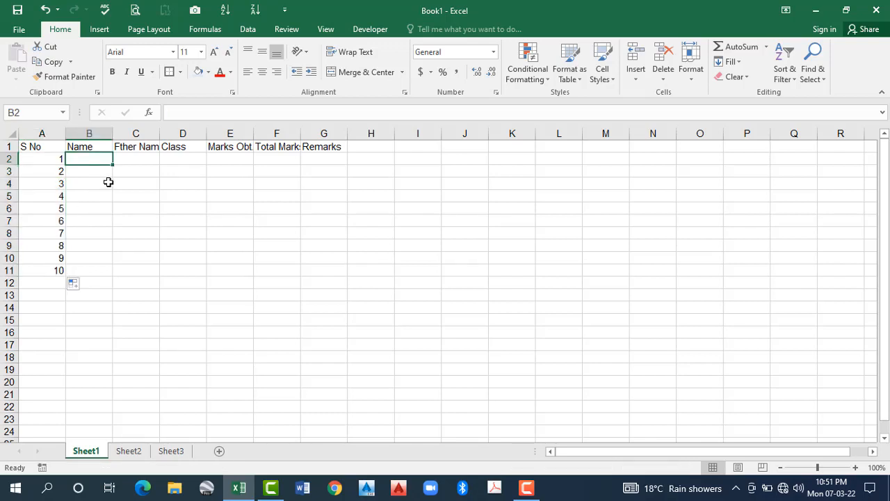
text(Asad)
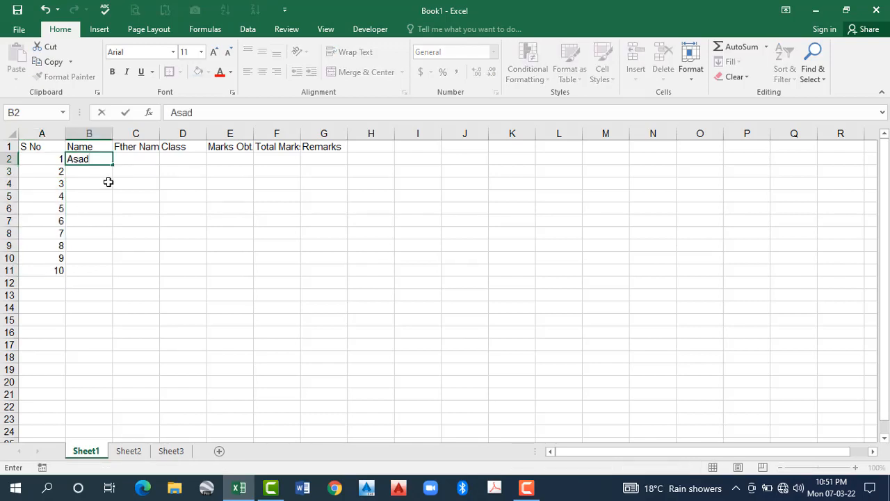
key(Tab)
text(N)
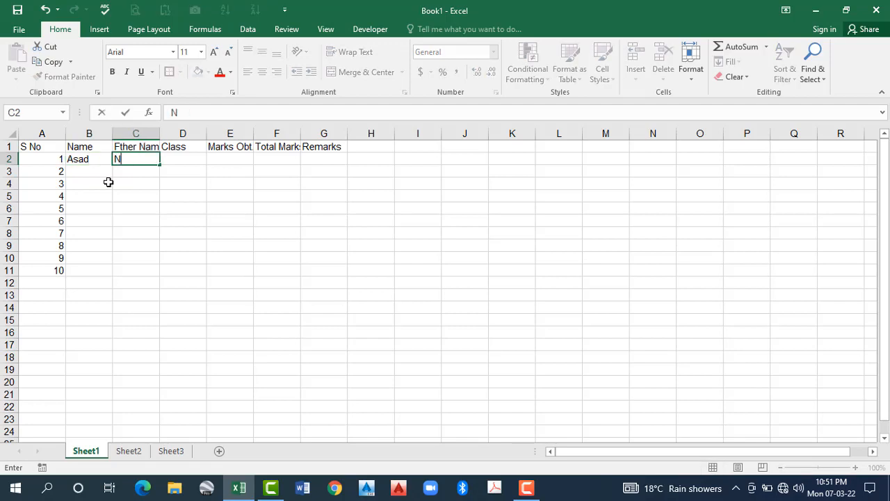
text(aveed)
key(Tab)
text(10)
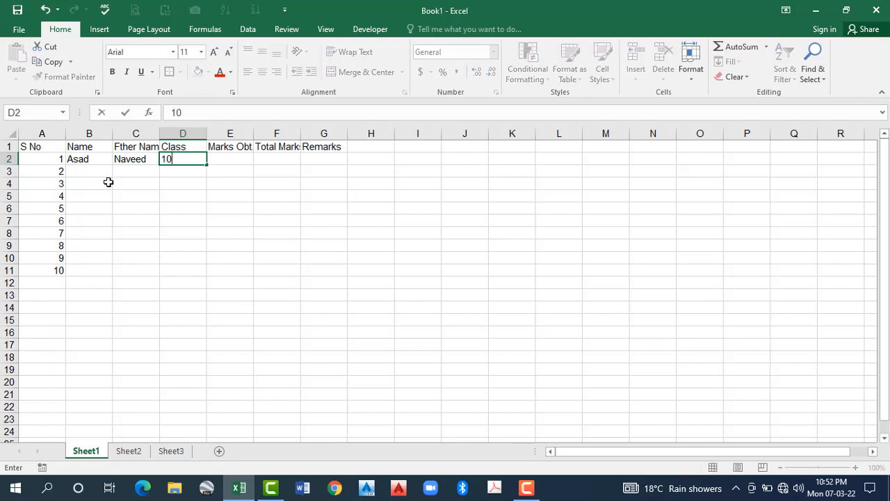
text(th)
key(Tab)
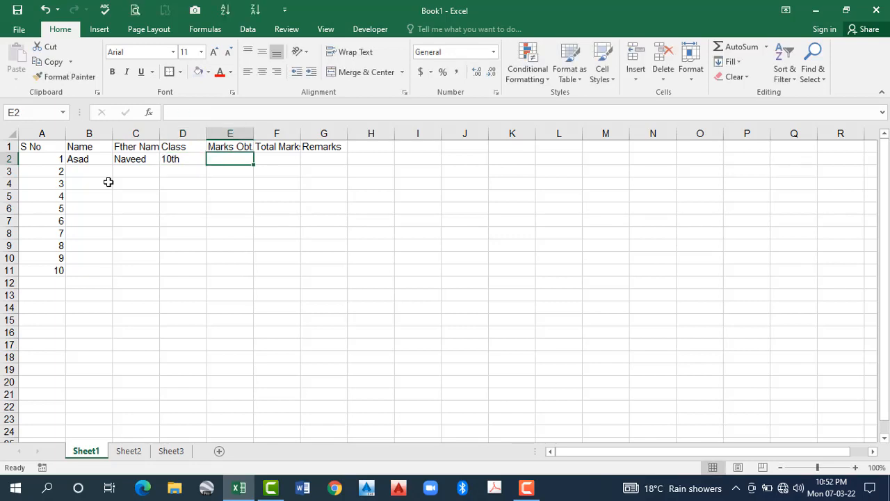
Complete the first student's row with marks obtained 870, total marks 1050 and the remark Pass.
text(870)
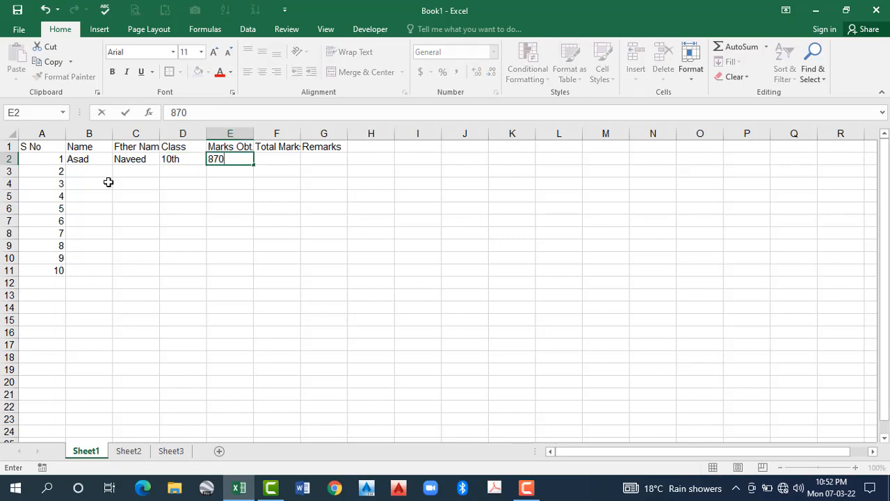
key(Tab)
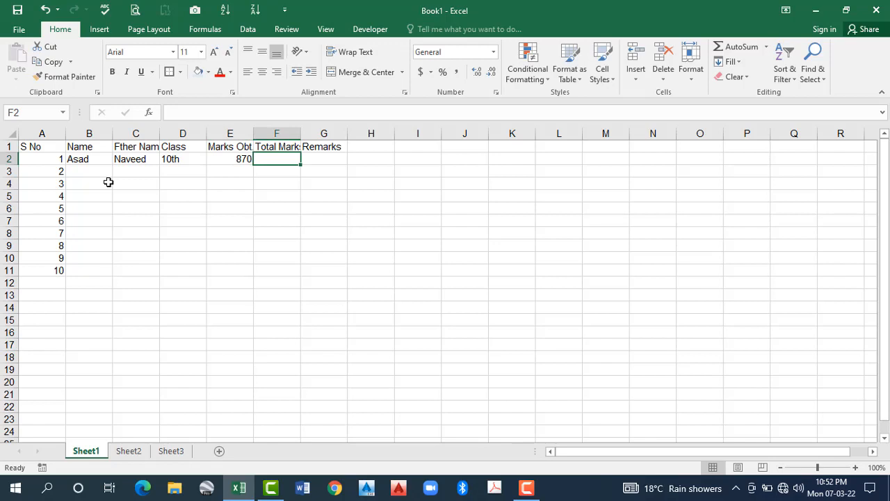
text(1050)
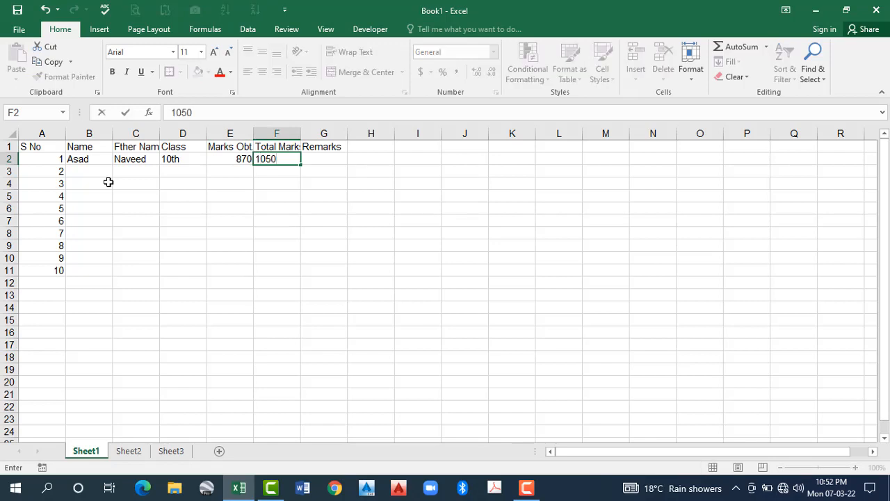
key(Tab)
text(Pa)
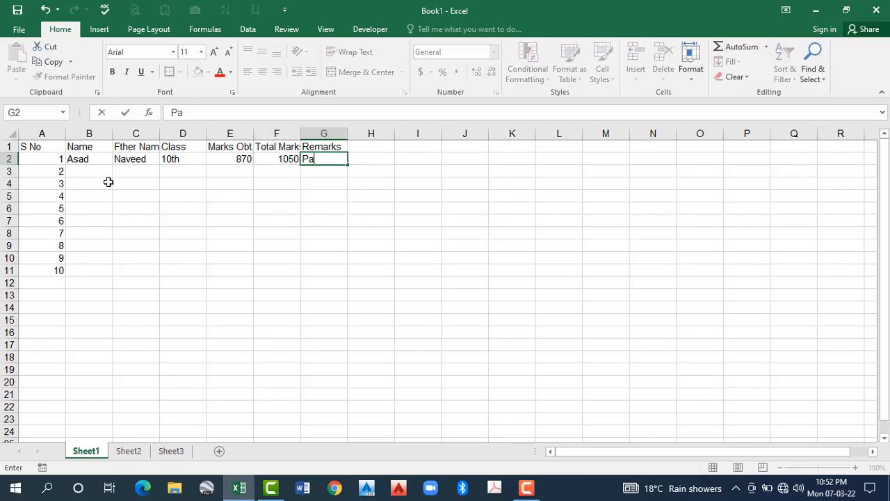
text(ss)
key(Return)
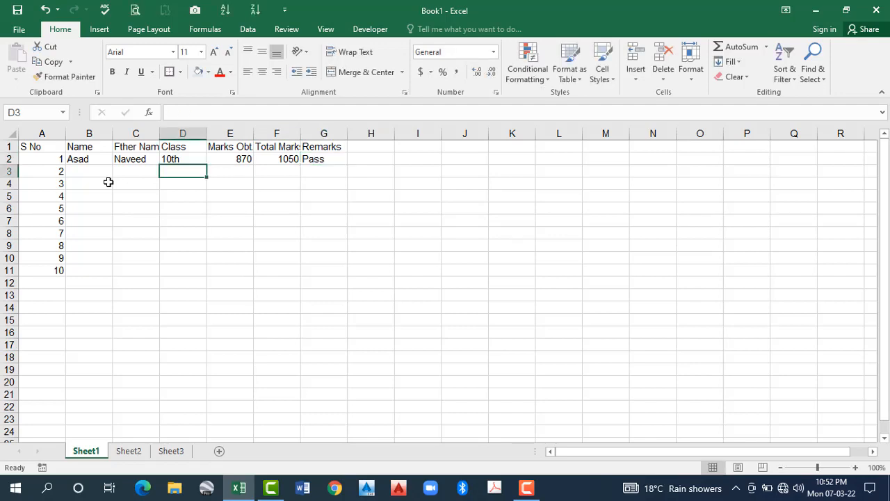
Enter the second student's name, the father's name and class 8th in cells B3 to D3.
click(98, 171)
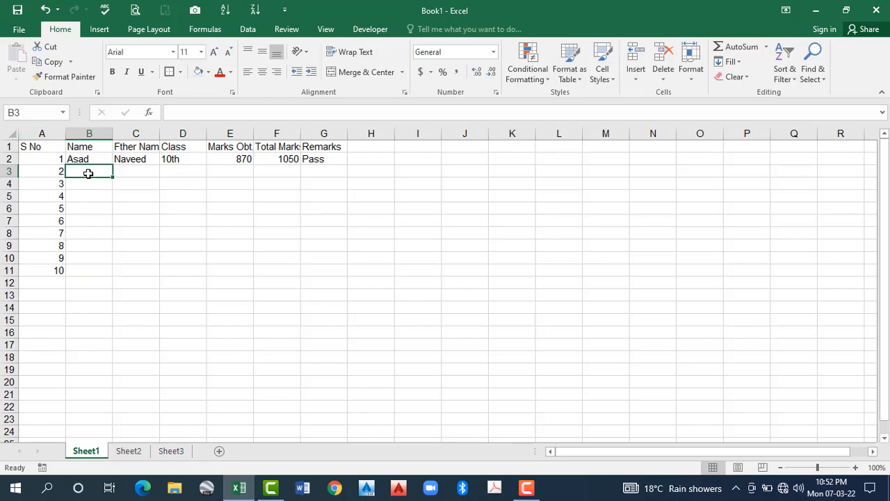
text(Sa)
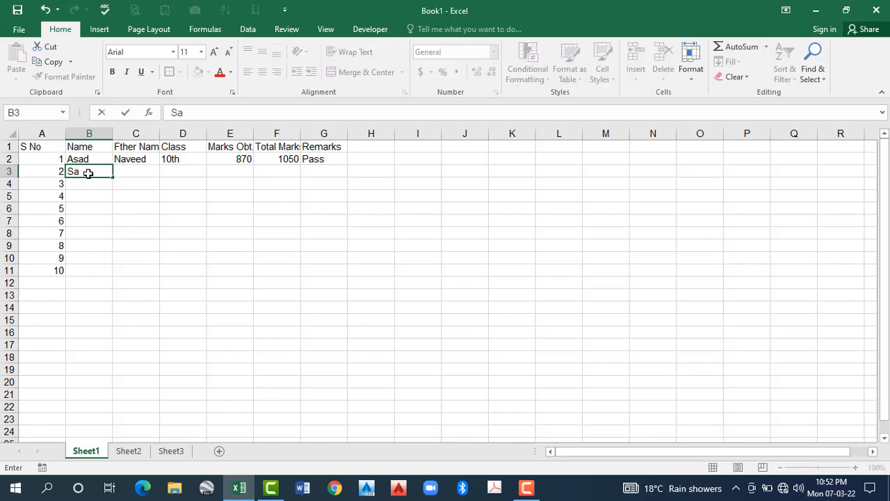
text(jad)
key(Tab)
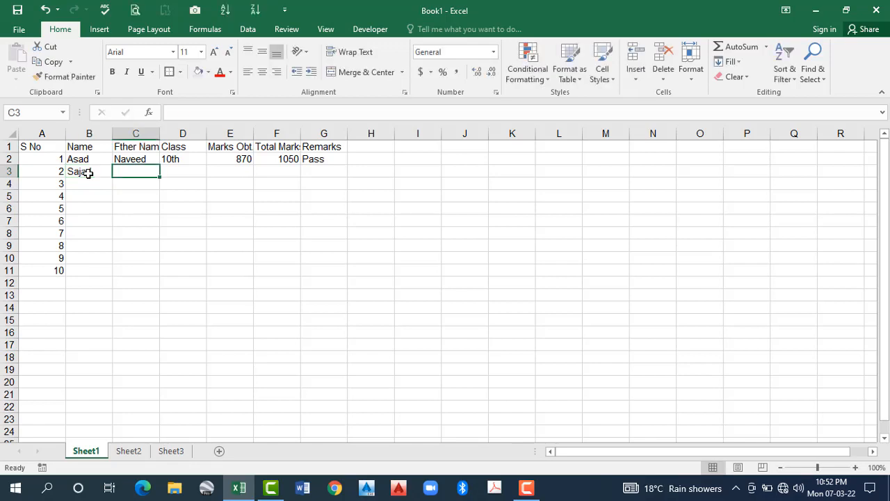
text(Kamran)
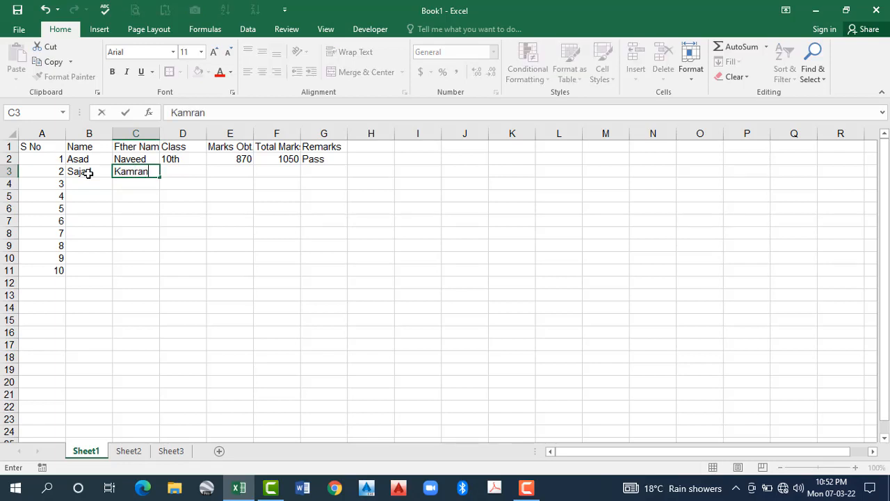
key(Tab)
text(8t)
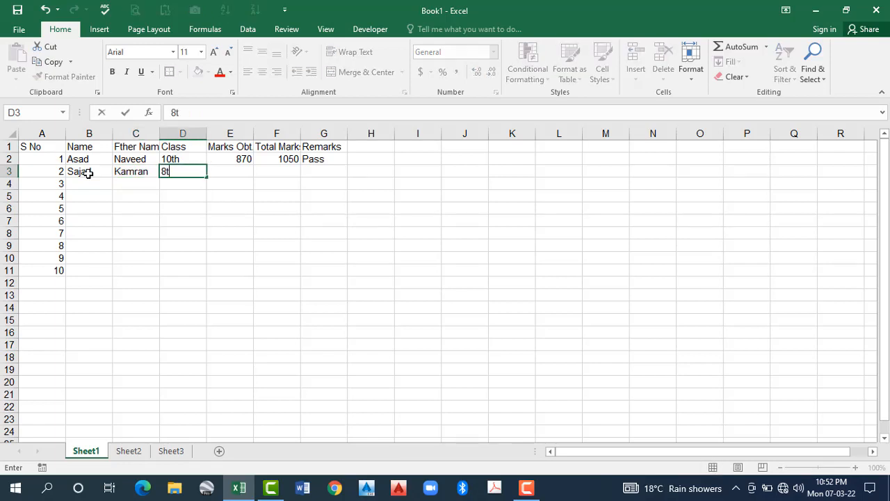
text(h)
key(Tab)
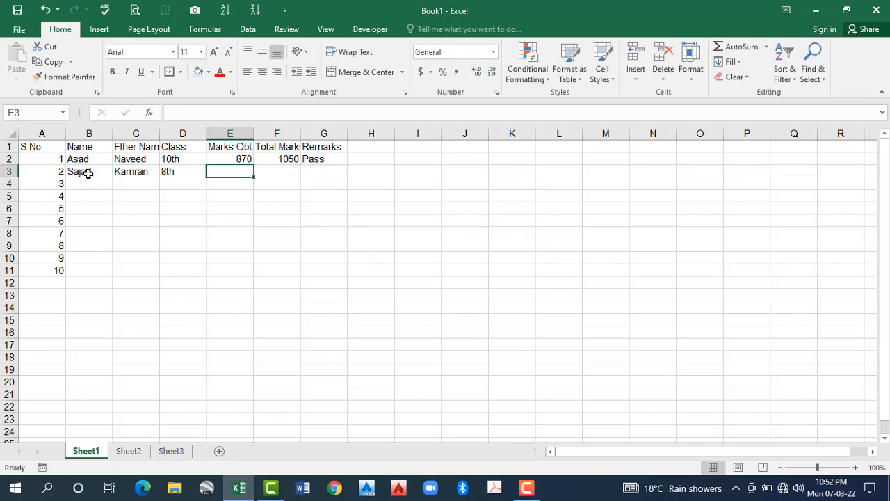
Complete the second student's row with marks obtained 670, total marks 850 and the remark Pass.
text(670)
key(Tab)
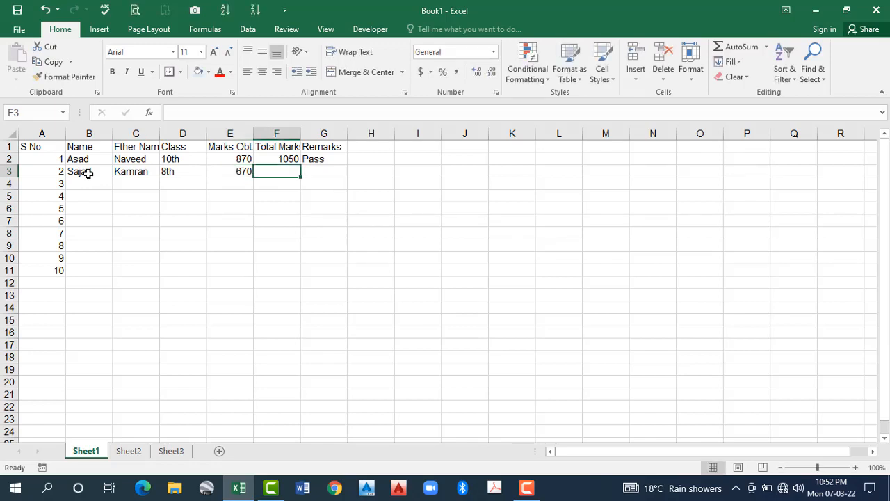
text(8)
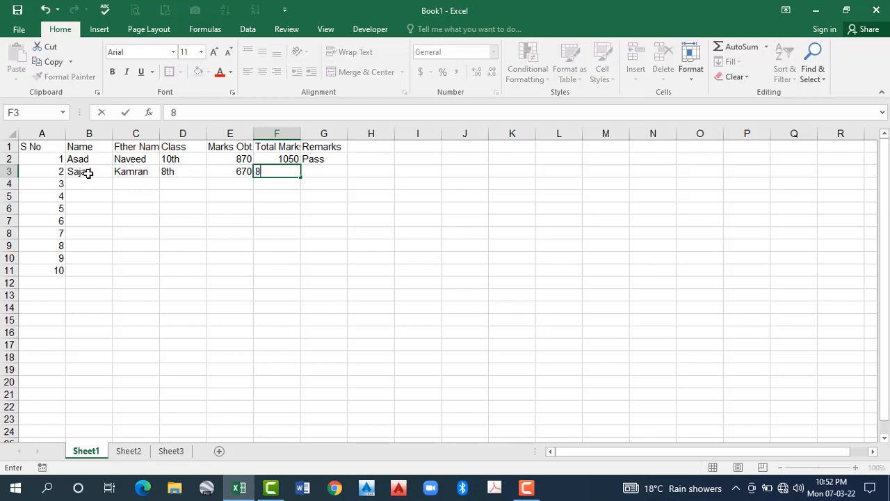
text(50)
key(Tab)
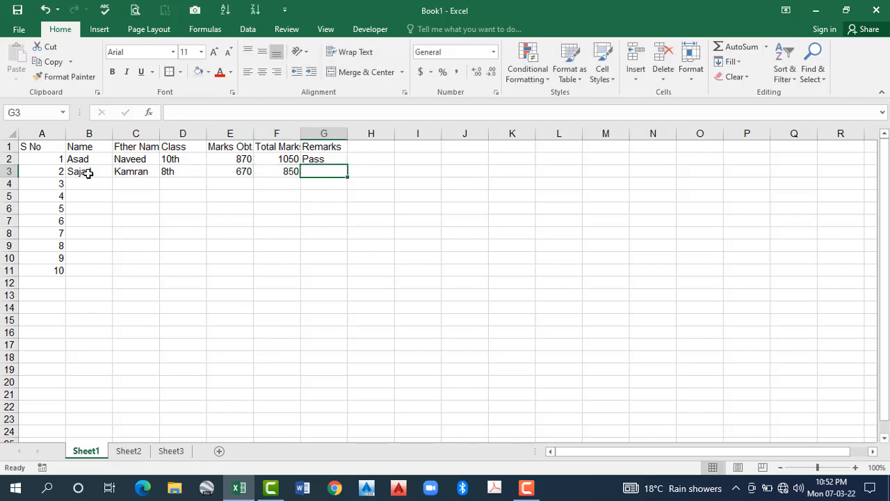
text(Pass)
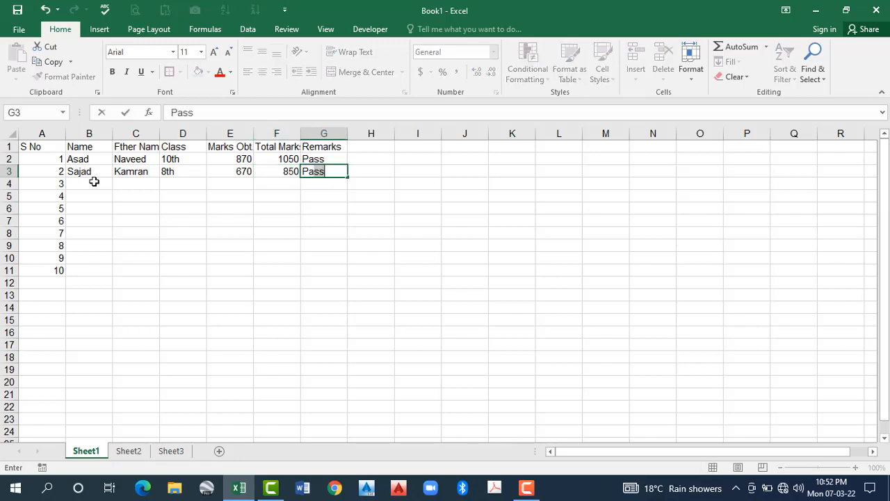
click(133, 208)
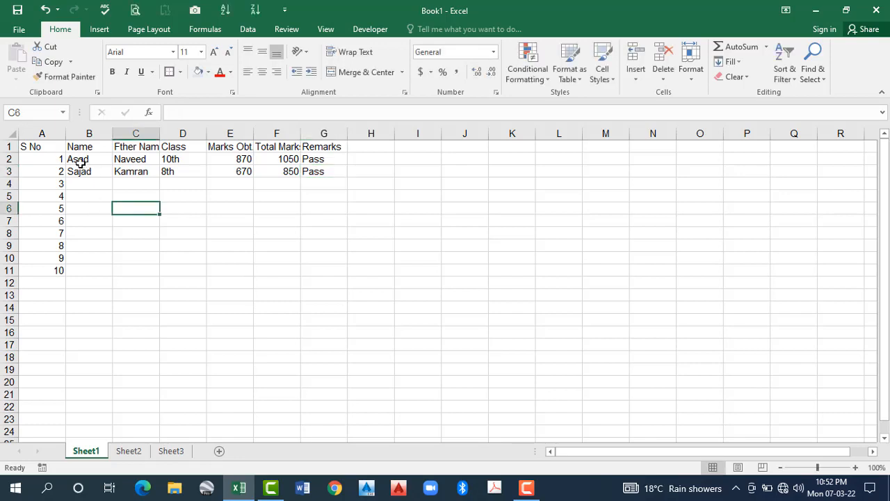
Copy the two student entries in B2:G3 and paste them repeatedly down to row 11.
drag(89, 159, 311, 168)
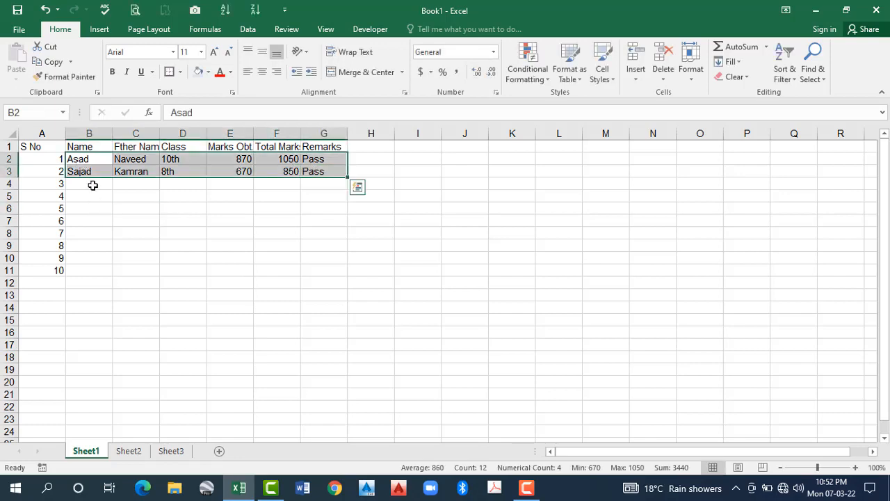
key(ctrl+c)
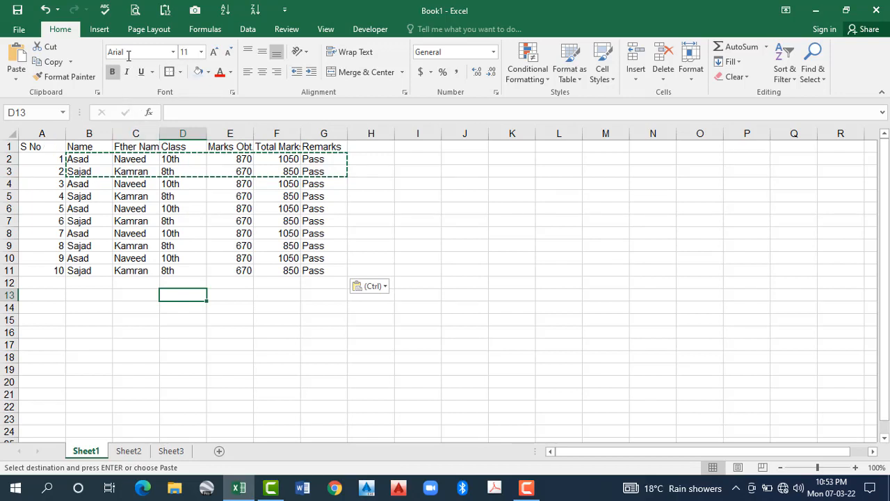
Set the font of the heading row A1:G1 to Times New Roman.
key(ctrl+Home)
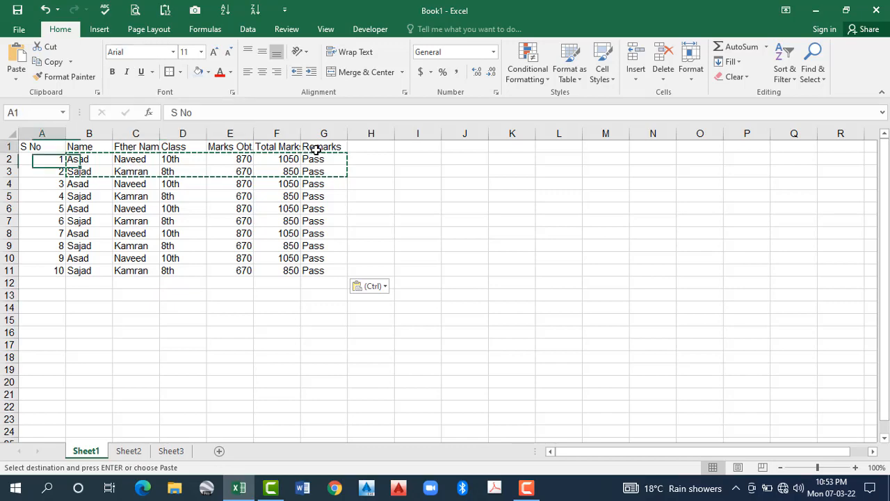
key(ctrl+shift+Right)
click(173, 56)
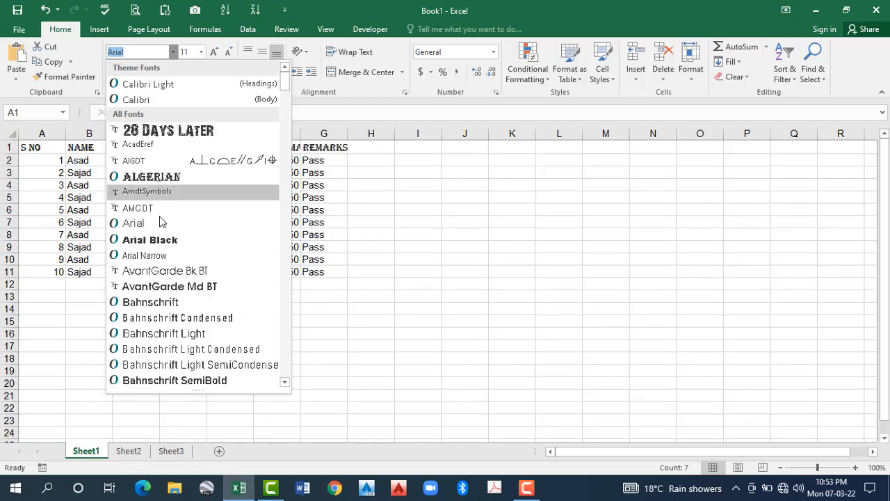
scroll(164, 228, down, 7)
text(Times New Roma)
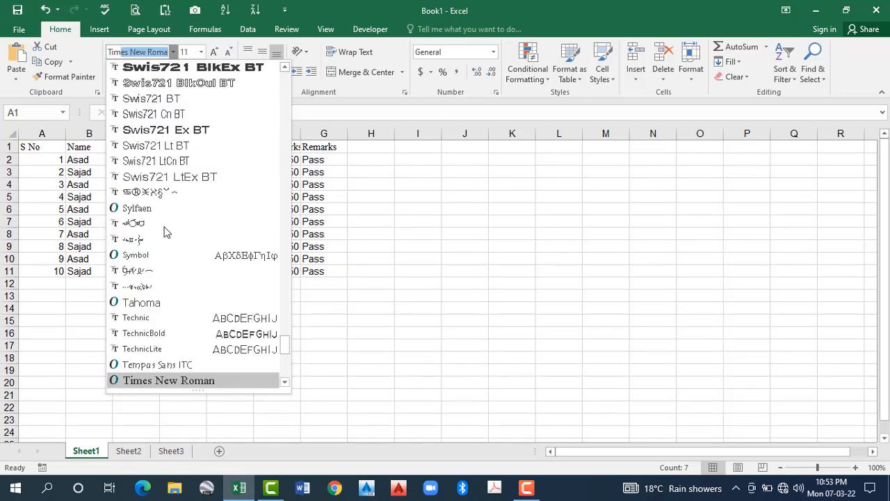
key(Return)
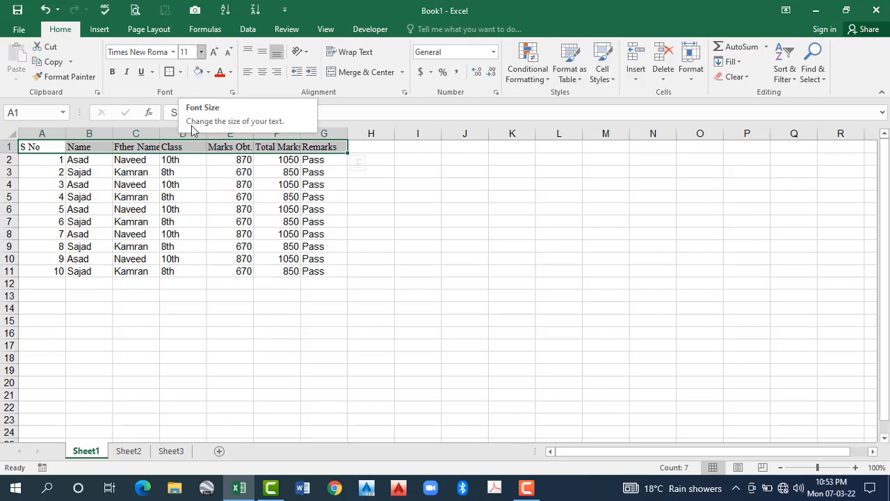
Try font sizes 72, 60 and 100 on the heading row.
click(201, 51)
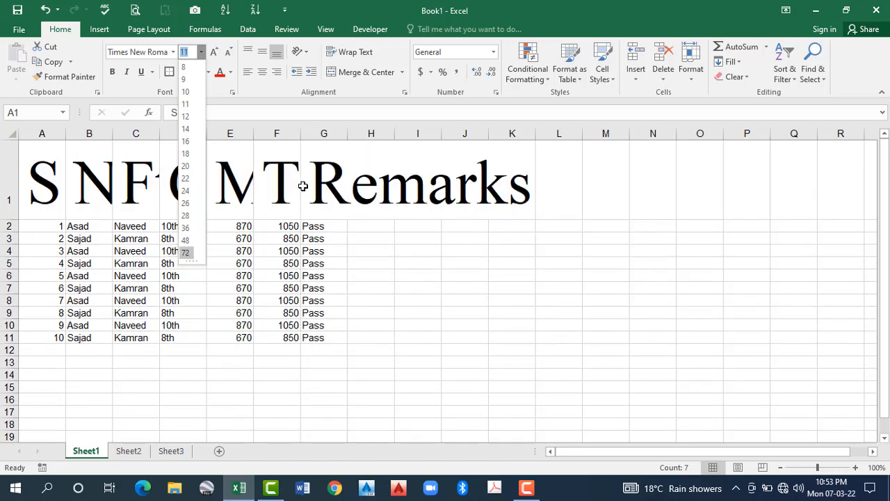
key(Return)
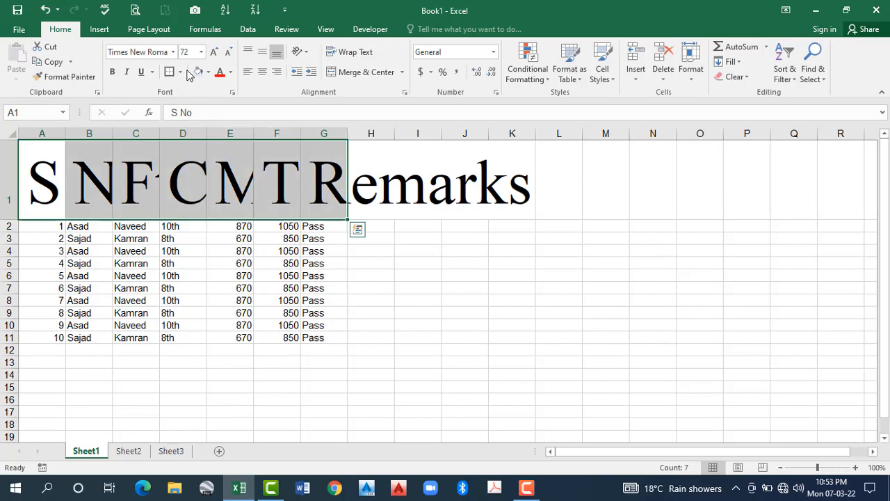
click(200, 53)
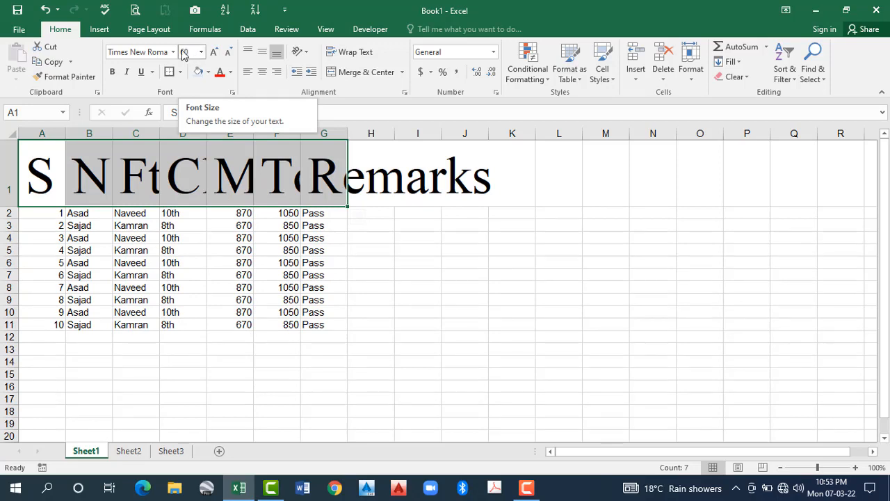
click(194, 52)
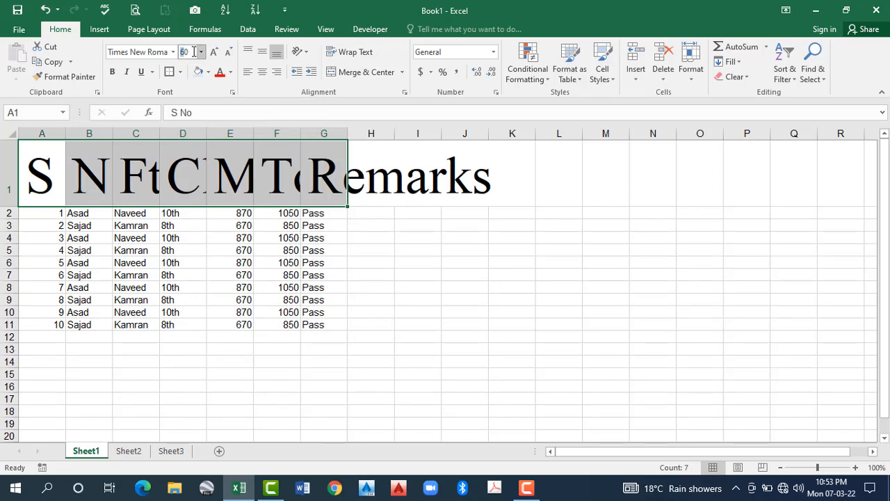
text(100)
key(Return)
Try to set the heading row's font size to 500.
click(201, 52)
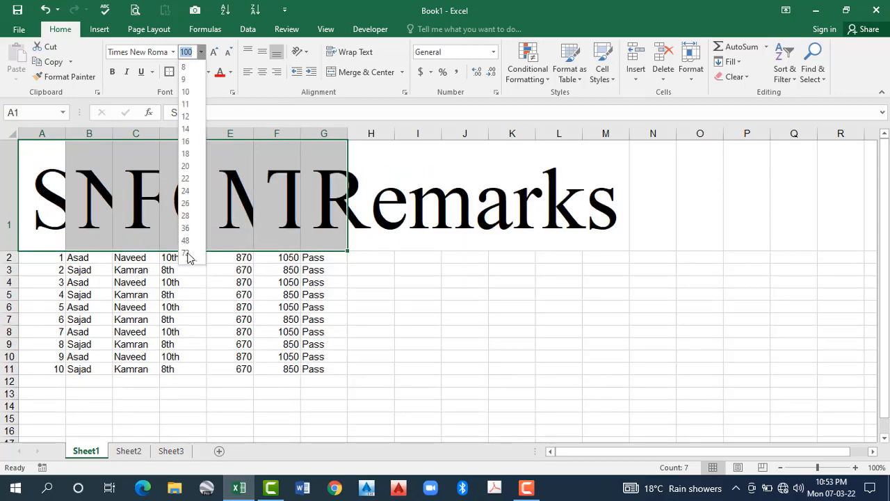
click(193, 53)
drag(193, 53, 175, 59)
text(500)
key(Return)
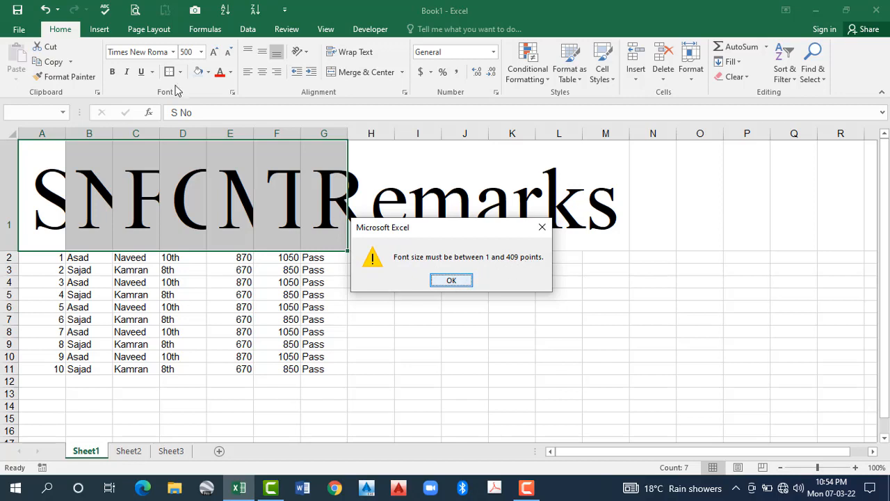
key(Return)
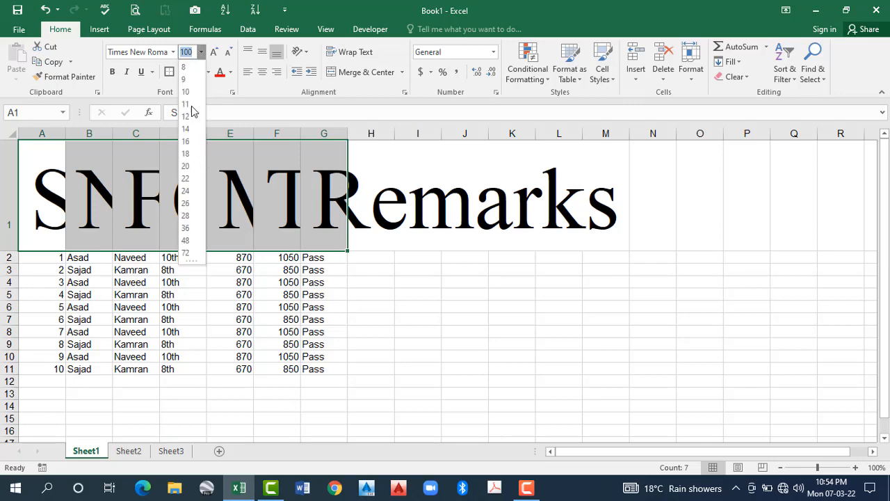
Set the font size to 14 for the heading row and 12 for the student rows A2:G11.
click(189, 254)
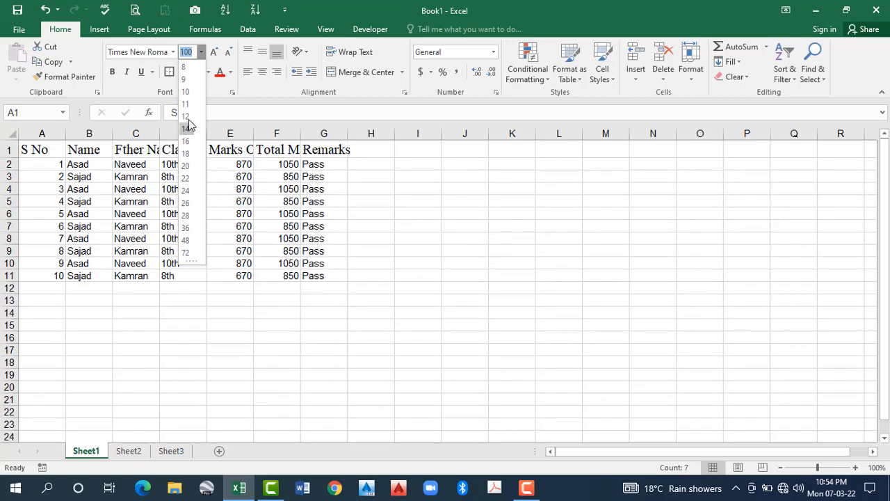
click(186, 128)
drag(42, 163, 308, 274)
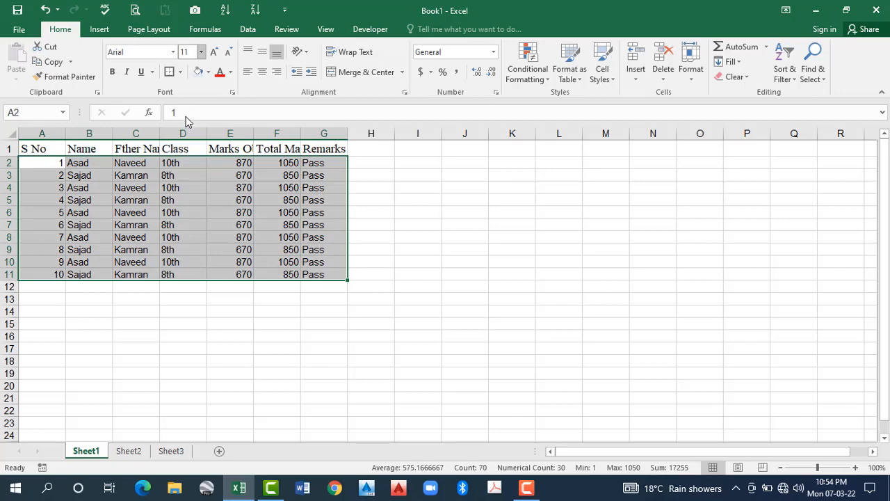
key(ctrl+shift+period)
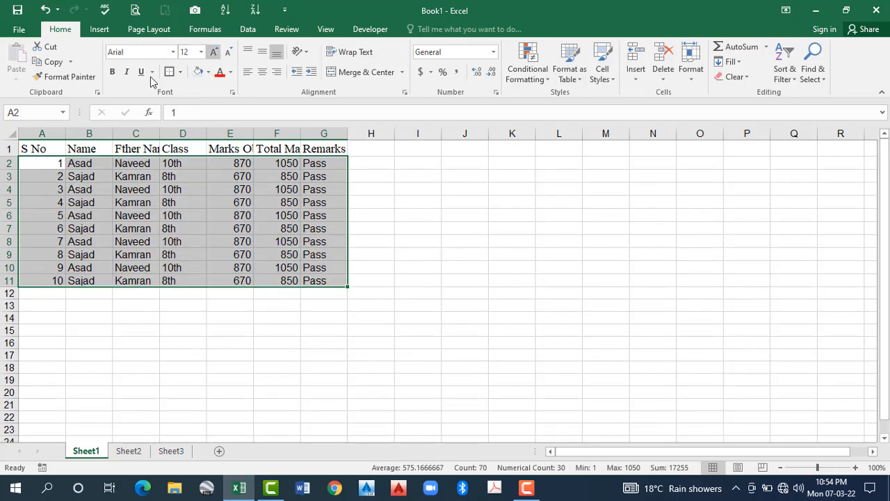
Increase the font size of the S No heading in A1 stepwise to 22 and reduce it back to 14.
key(ctrl+Home)
click(214, 53)
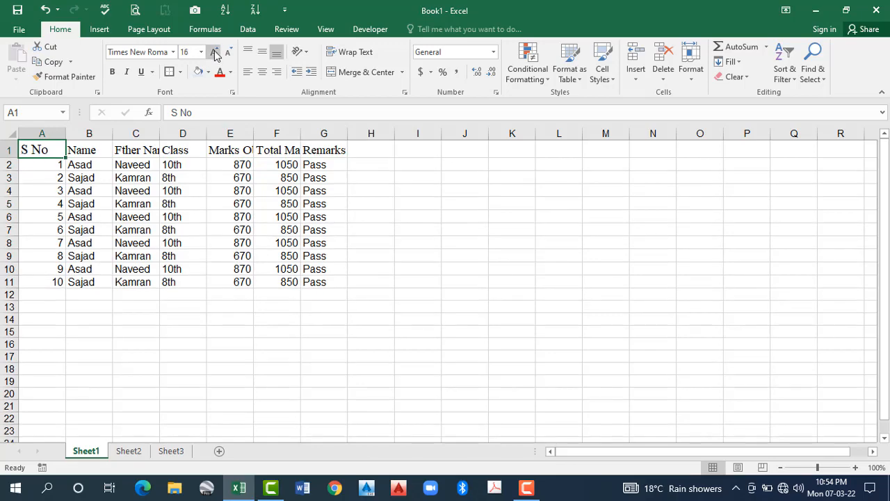
click(214, 52)
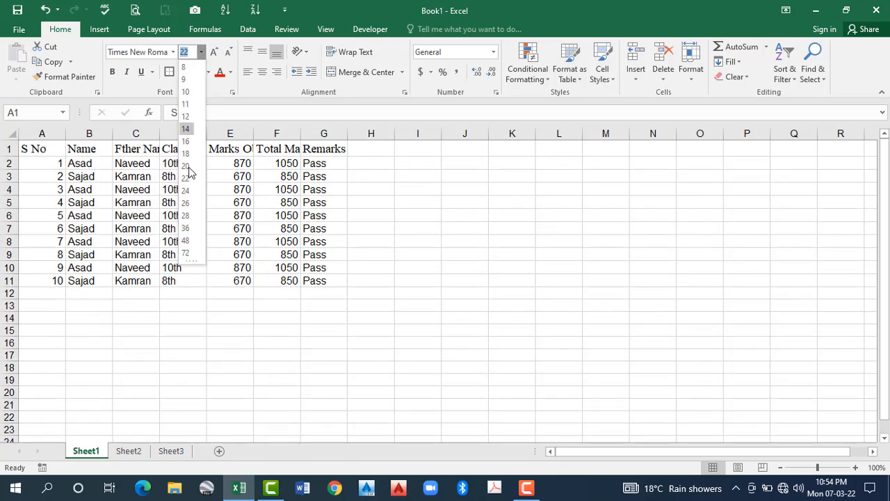
click(230, 55)
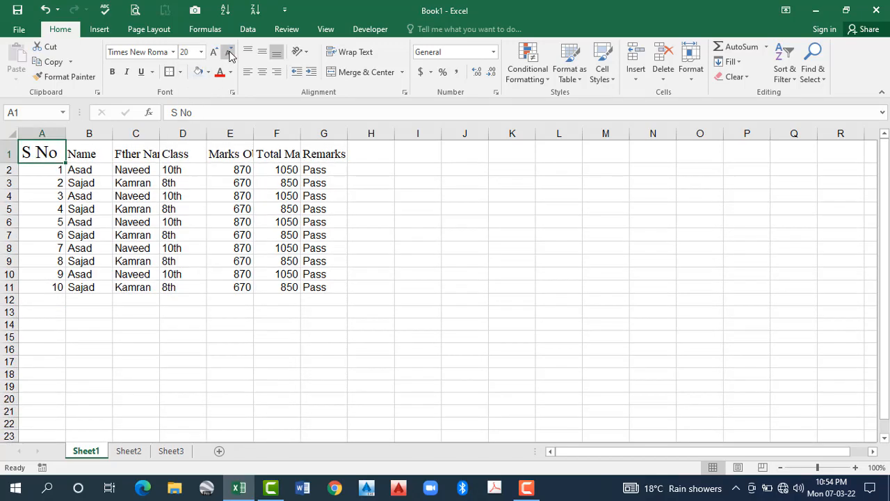
click(230, 54)
click(229, 54)
click(230, 54)
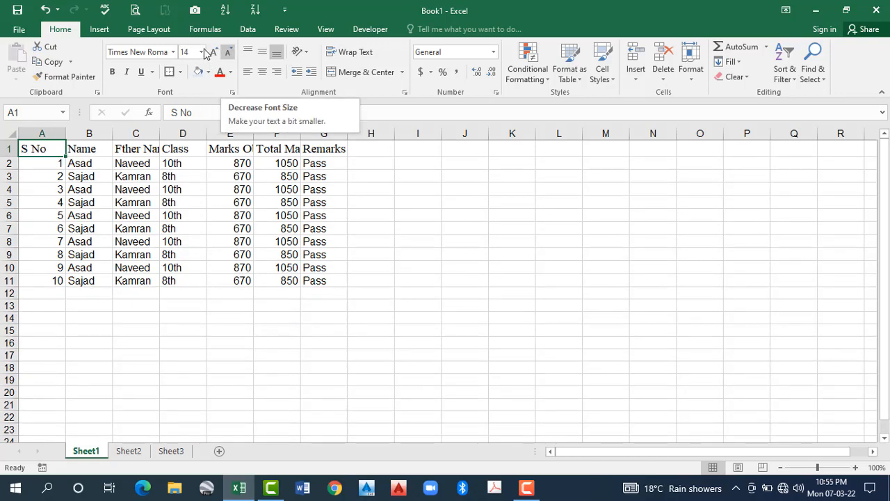
Make the headings in A1:G1 bold.
click(203, 53)
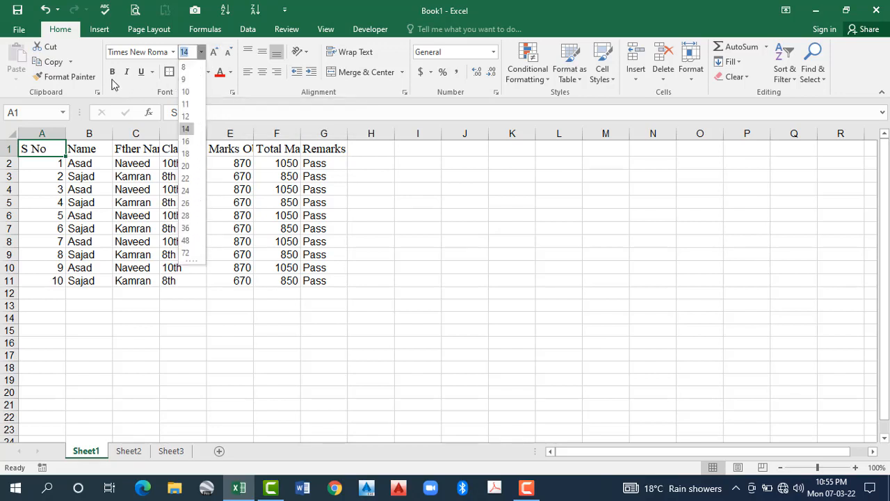
click(46, 149)
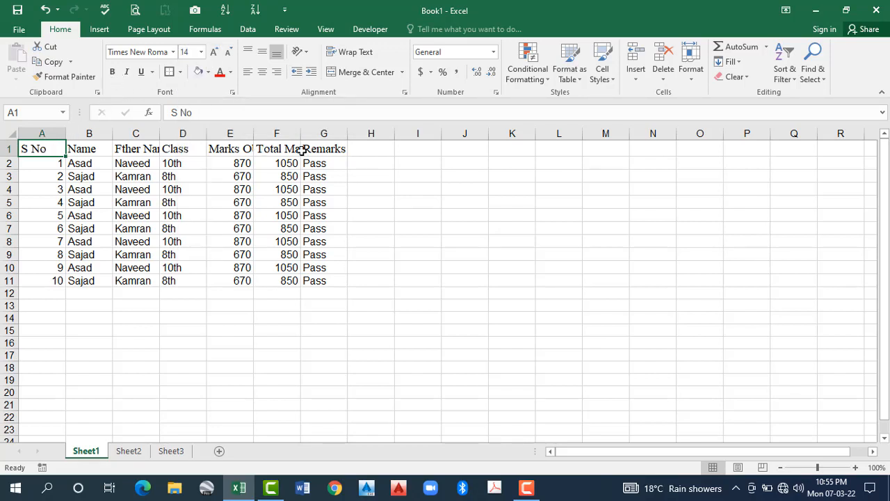
key(ctrl+shift+Right)
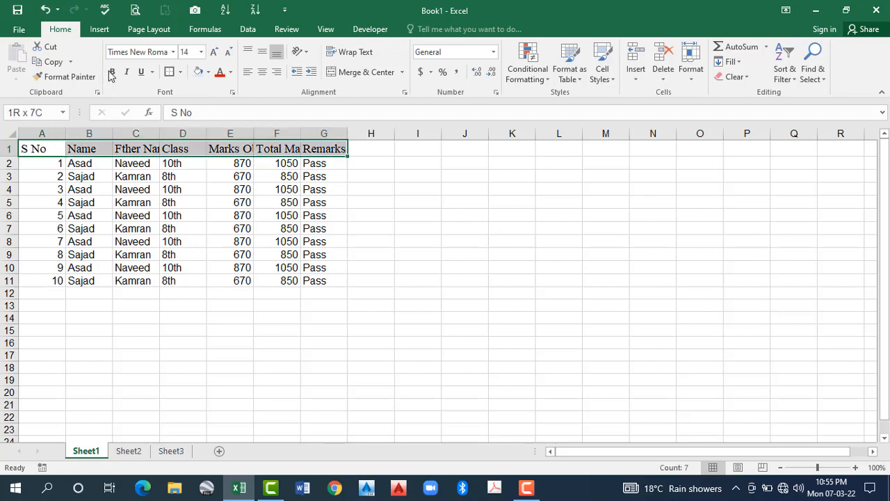
click(111, 72)
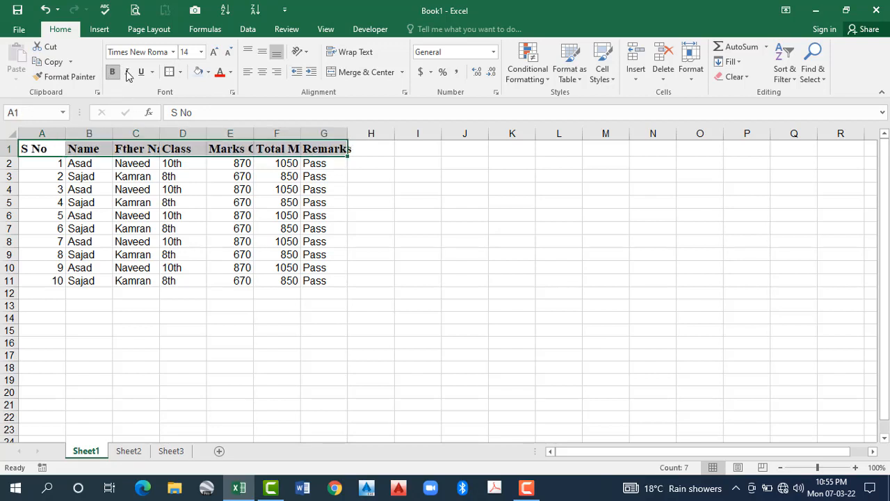
Italicize the headings in A1:G1, underline them and switch them to a double underline.
click(128, 75)
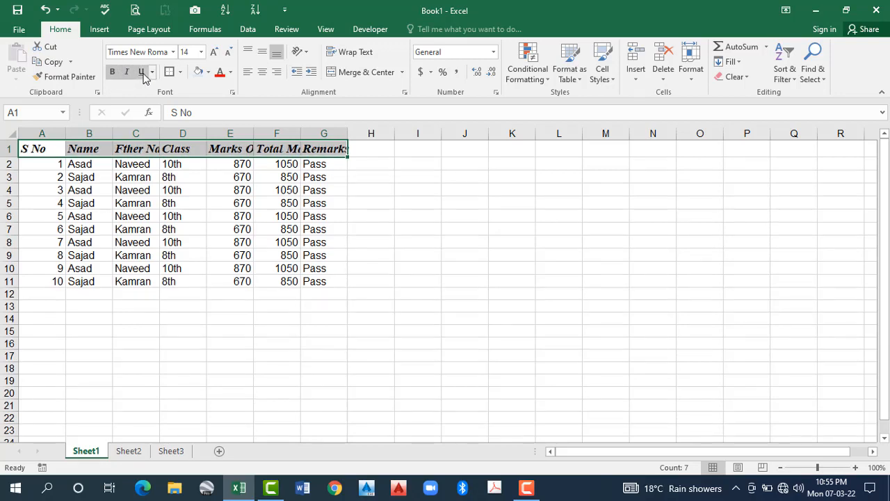
click(143, 73)
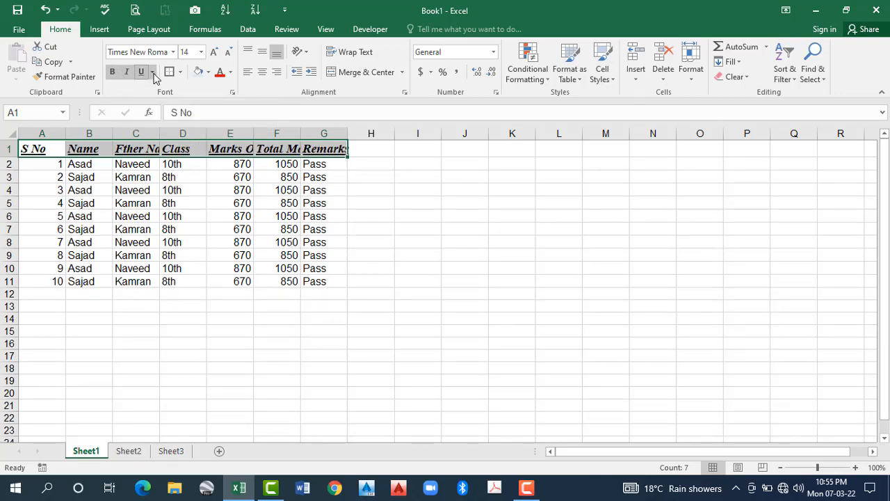
click(152, 73)
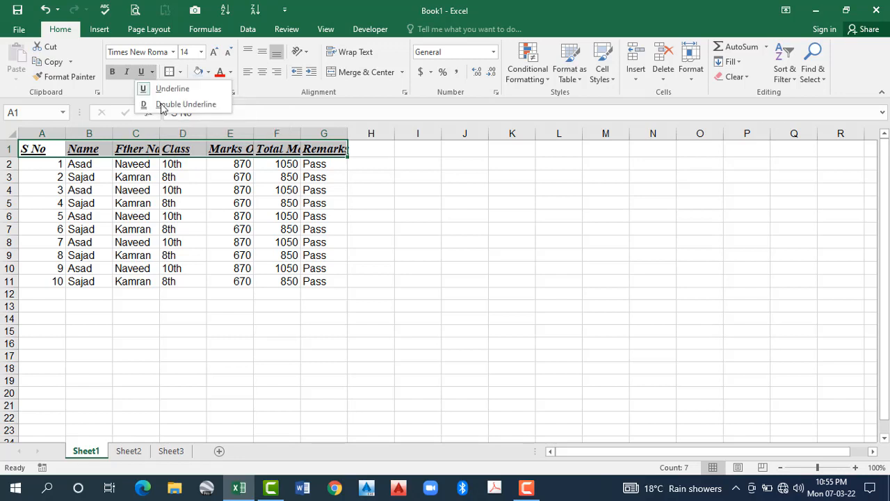
click(162, 105)
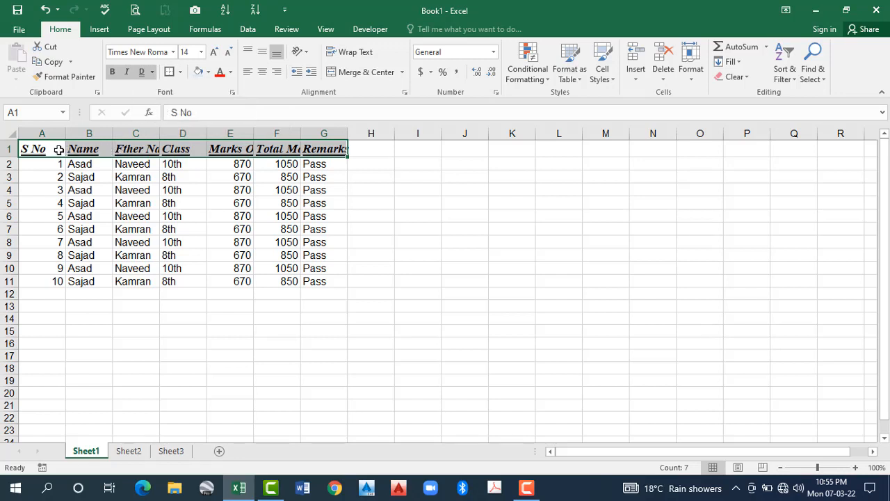
Remove the double underline and italics from the headings in A1:G1, and turn their bold off and on again.
click(141, 73)
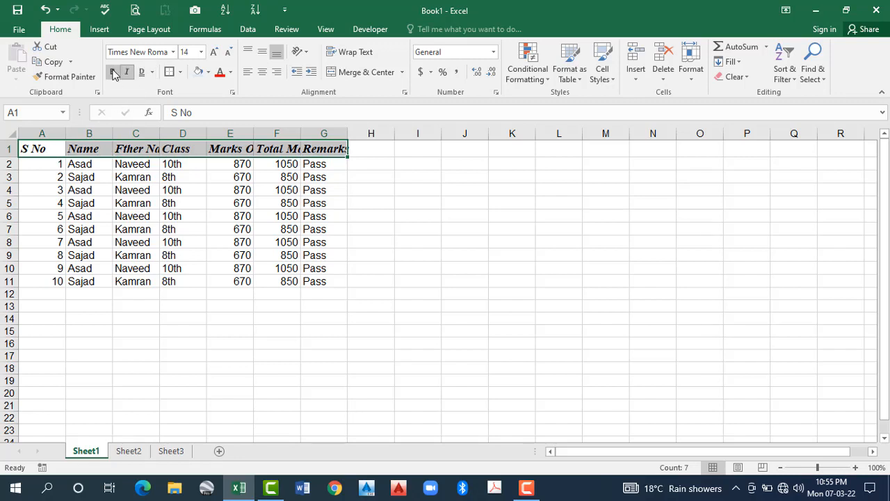
click(127, 73)
click(112, 71)
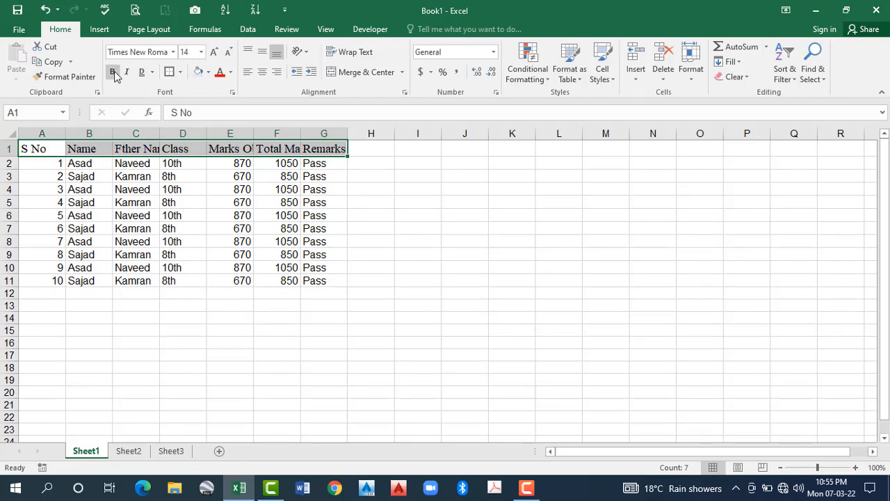
key(ctrl+b)
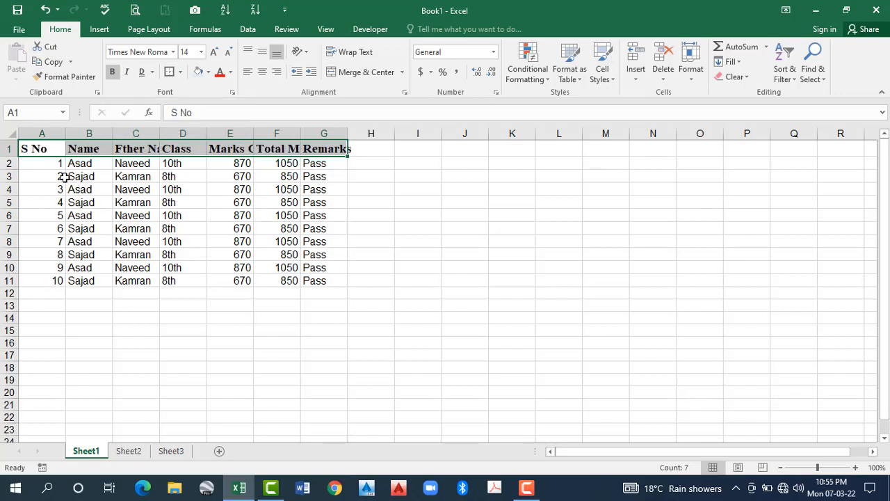
Apply All Borders to the whole marks table in A1:G11.
click(181, 73)
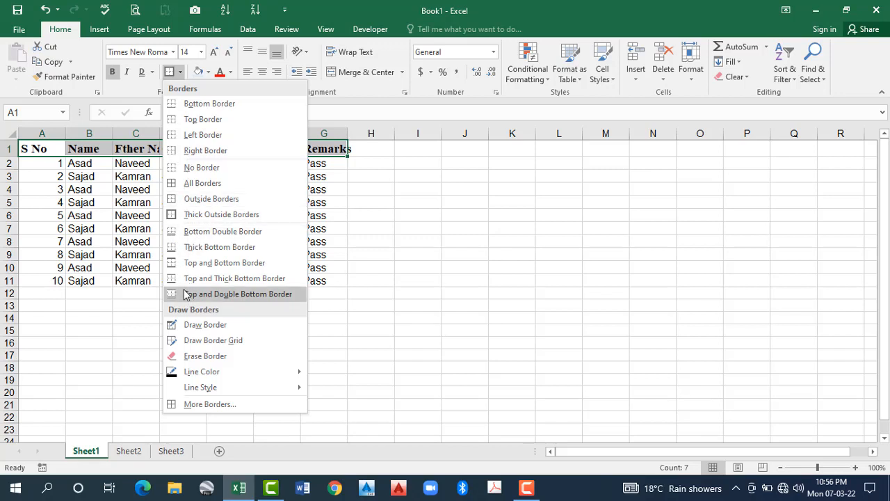
click(47, 151)
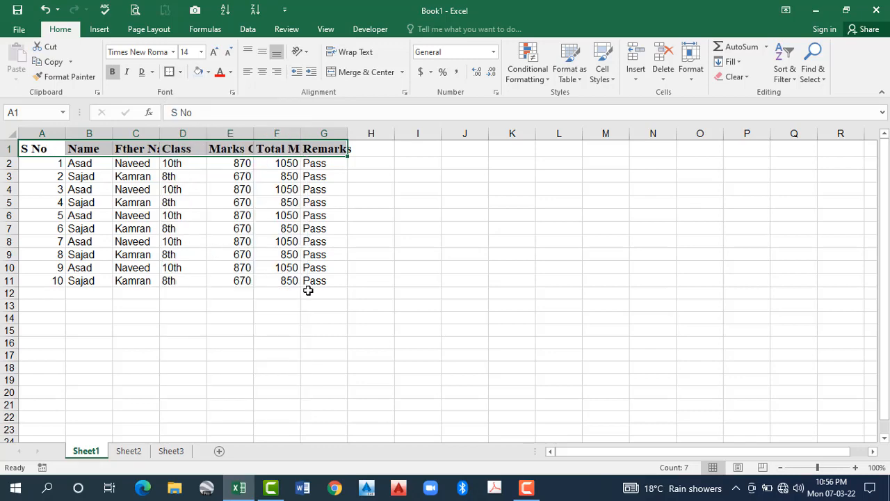
drag(308, 290, 312, 283)
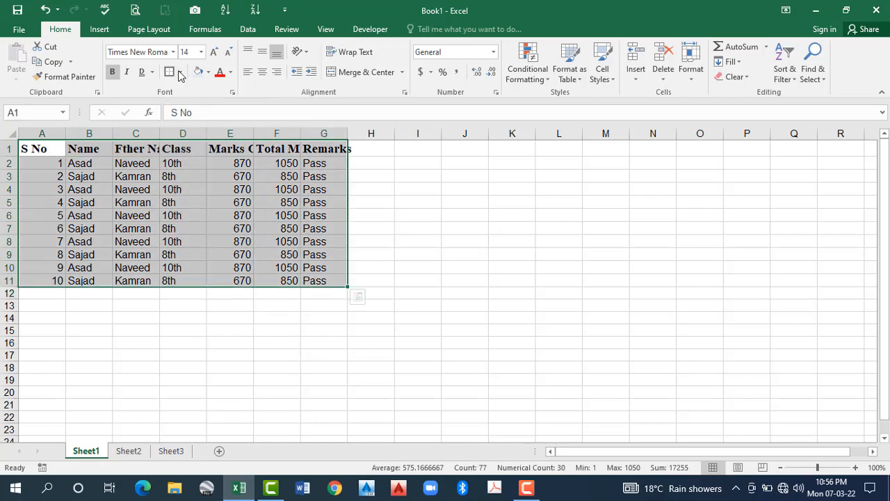
click(180, 72)
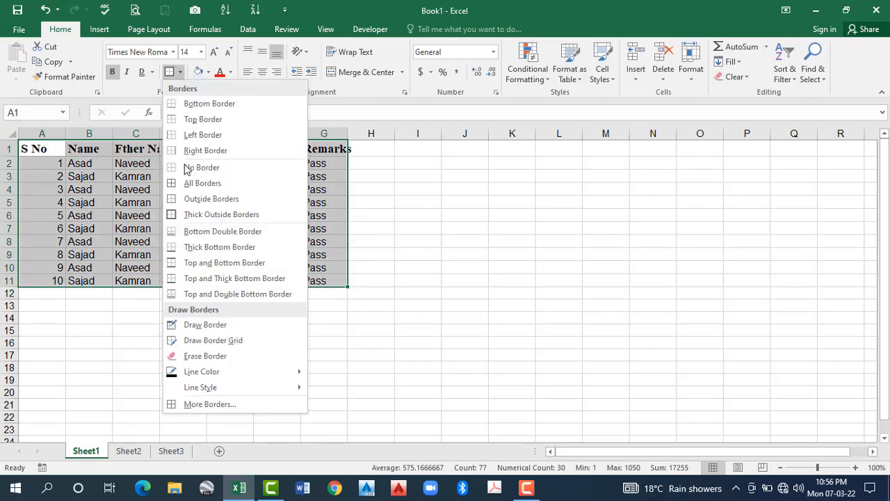
click(175, 188)
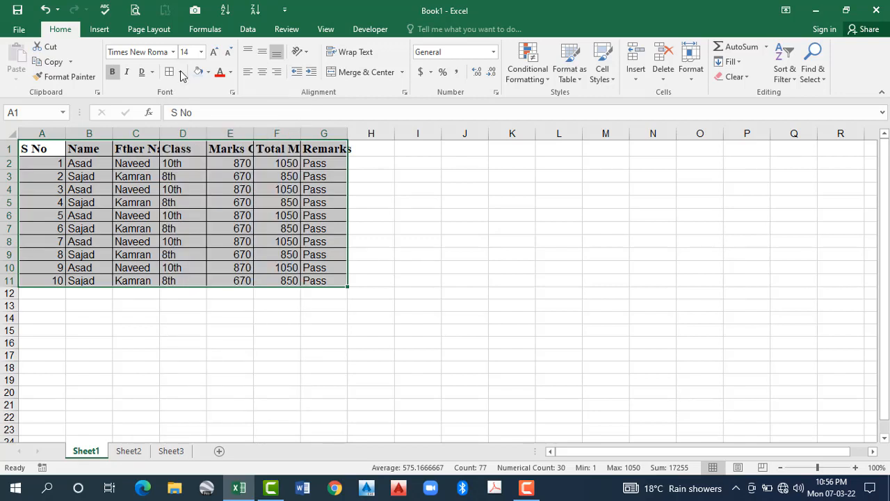
Try the border presets on the table A1:G11, reapplying All Borders and adding Thick Outside Borders.
click(180, 73)
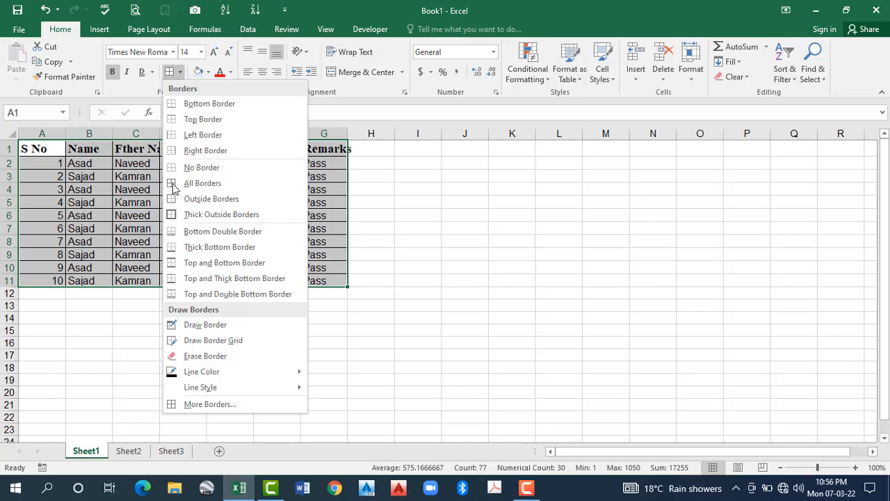
click(174, 185)
click(181, 73)
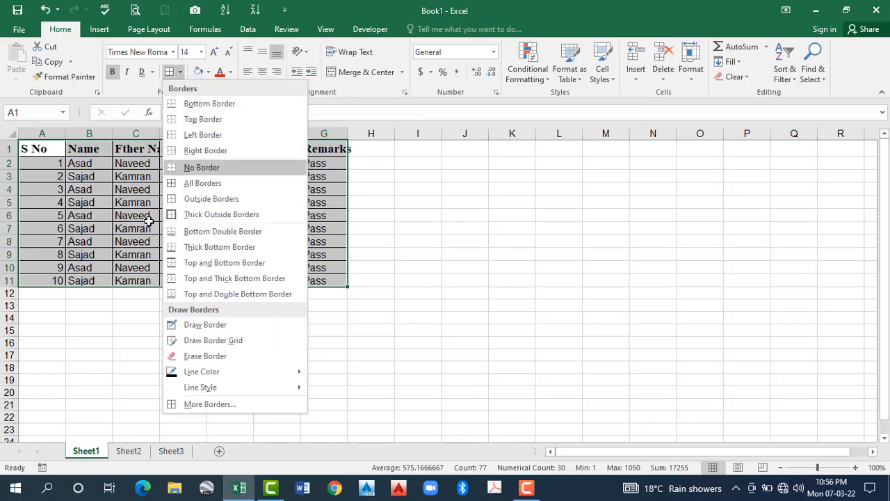
click(180, 72)
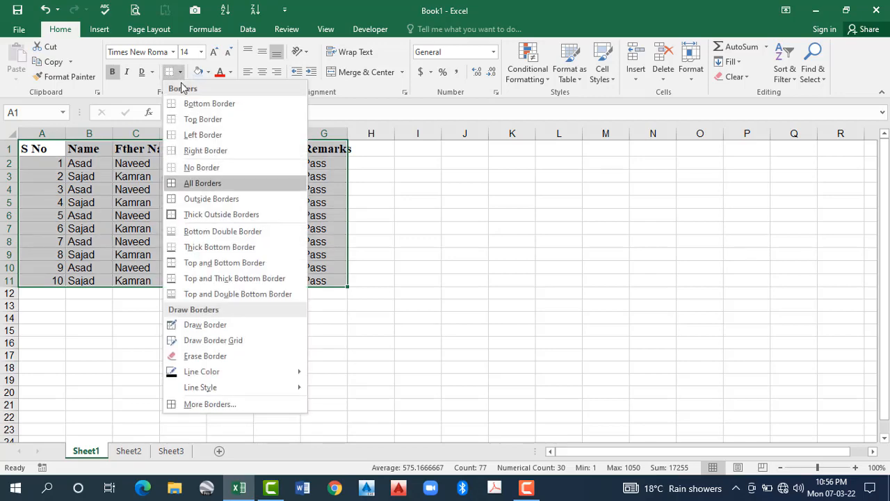
click(183, 179)
click(180, 73)
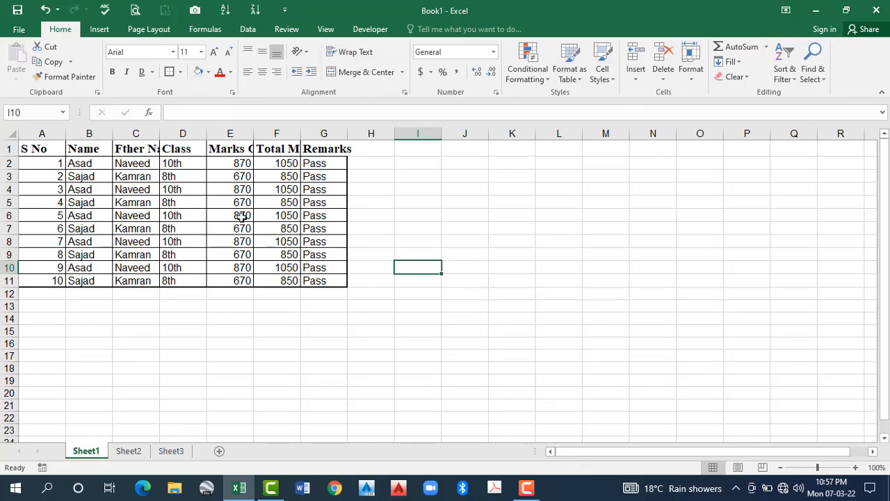
Replace the thick outer edge of the table A1:G11 with All Borders.
key(ctrl+a)
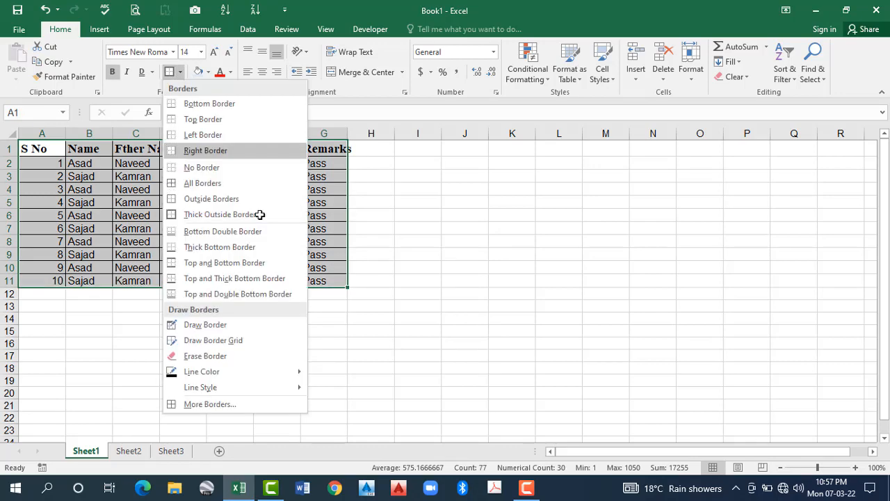
click(203, 183)
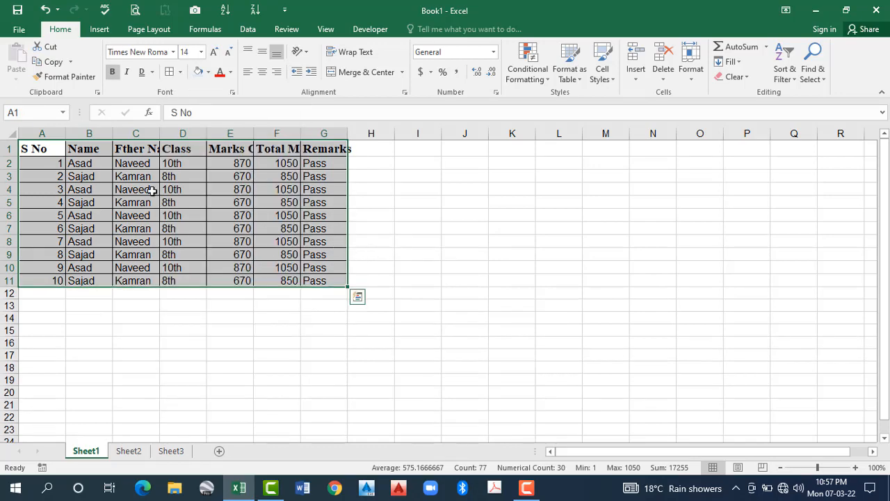
click(417, 242)
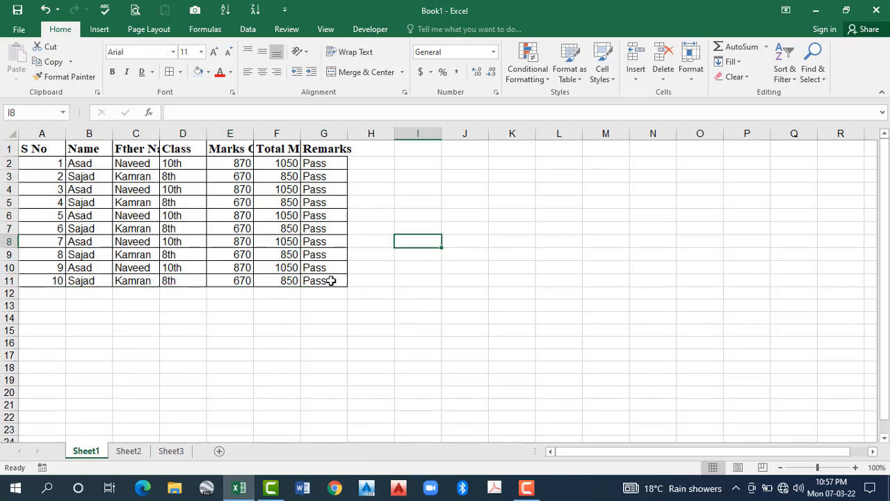
Add Thick Outside Borders around the marks table A1:G11.
drag(41, 149, 331, 280)
click(179, 72)
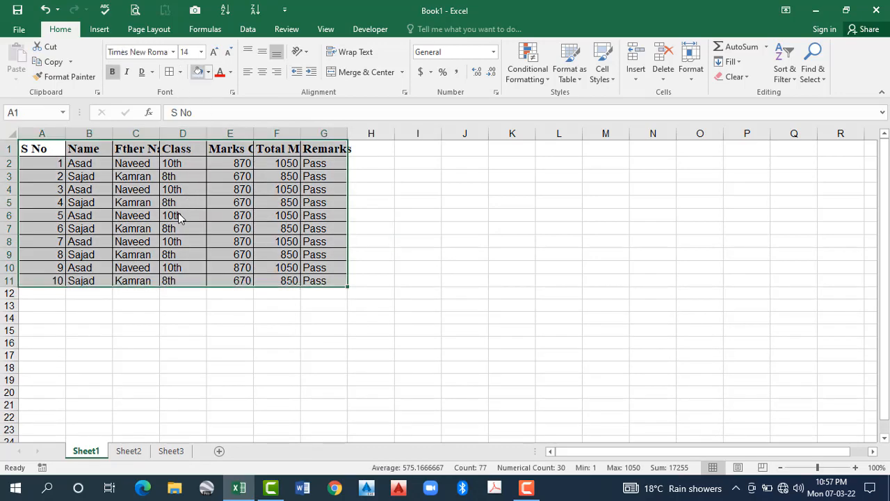
click(221, 215)
click(305, 228)
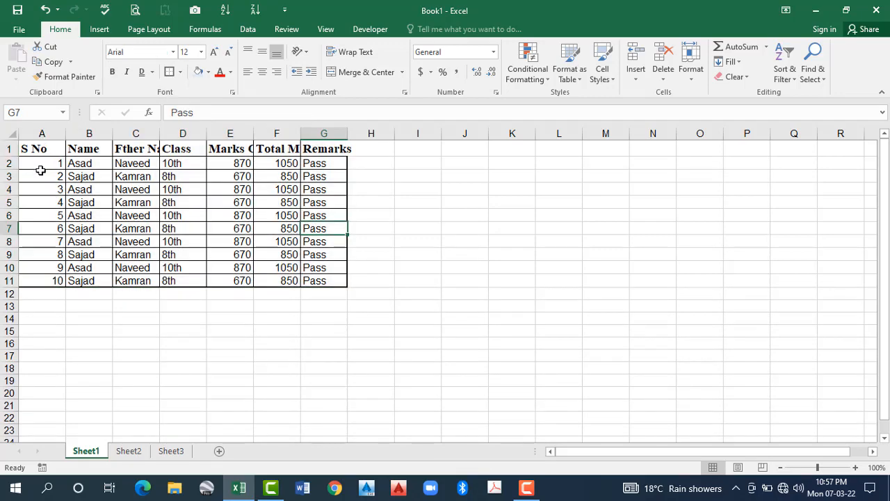
Examine the headings in row 1 from S No to Remarks for text that does not fit its column.
click(55, 152)
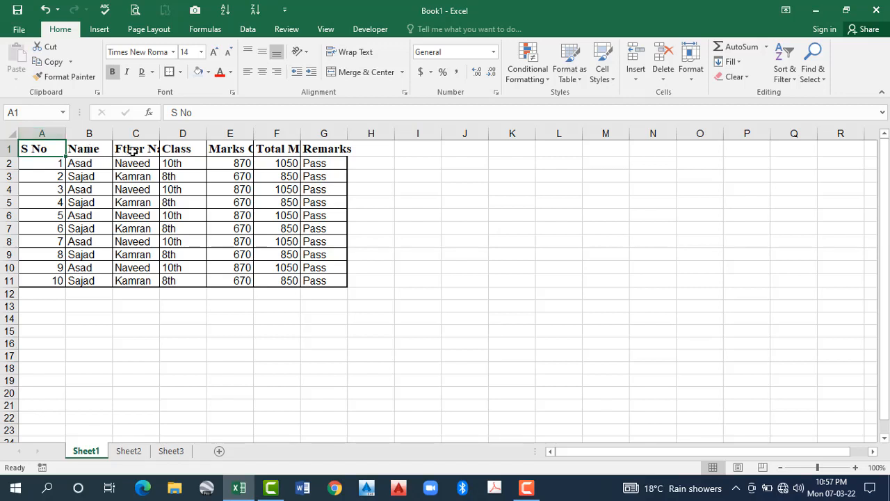
key(Right)
key(Right)
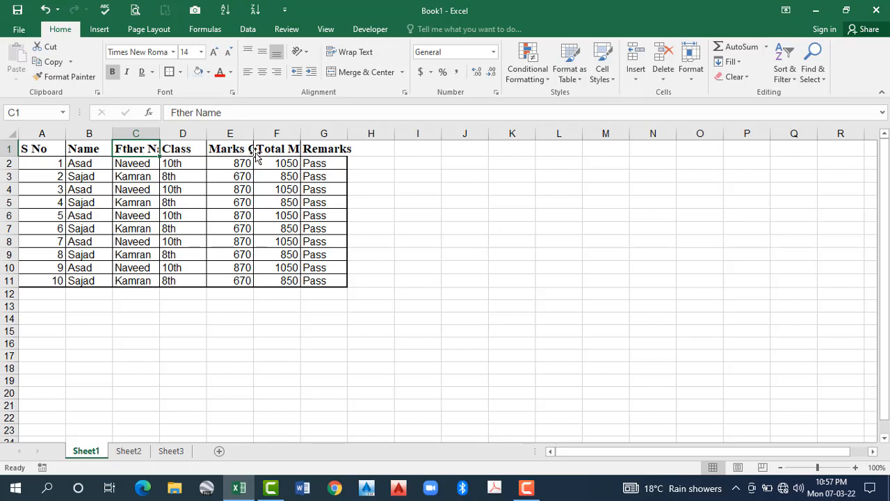
key(Right)
key(Right)
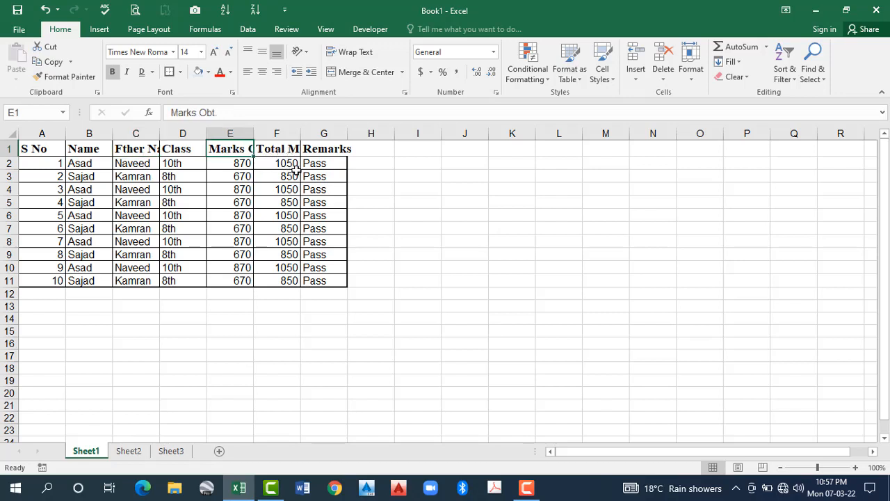
click(343, 155)
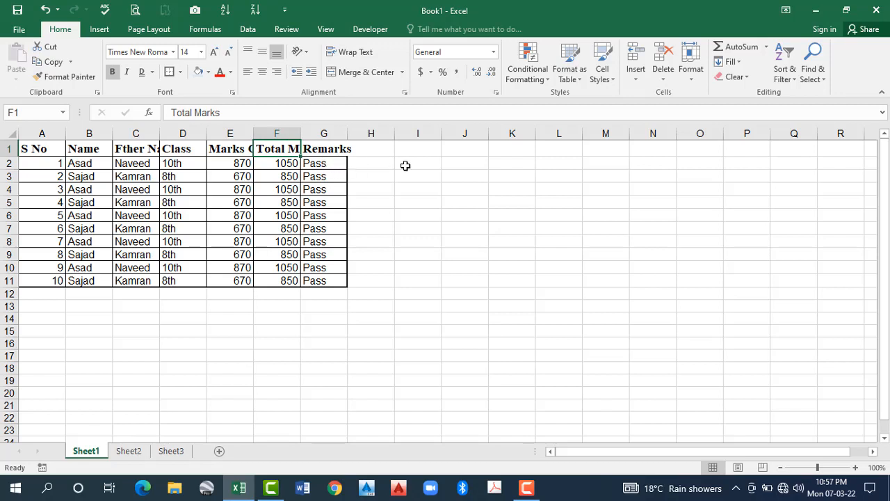
click(406, 166)
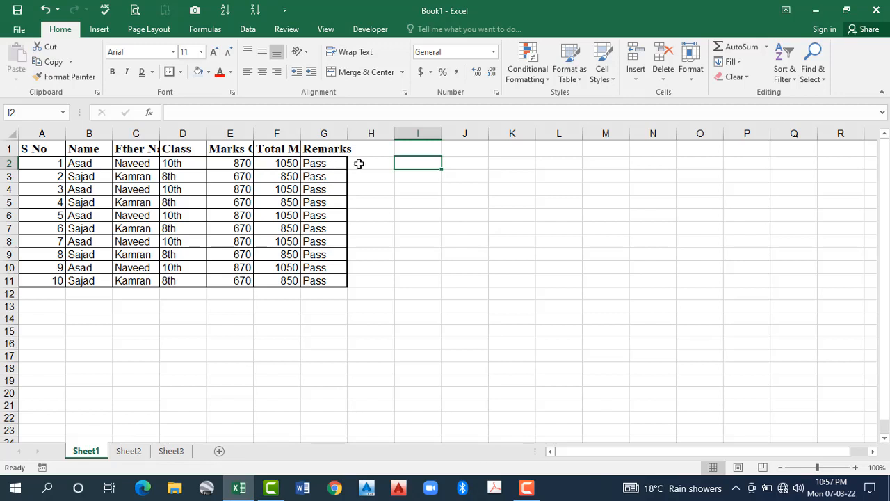
click(341, 153)
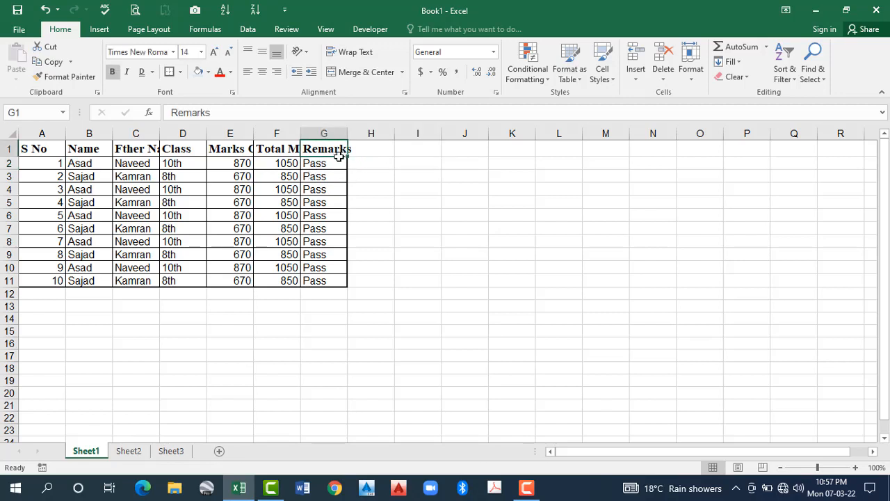
click(372, 175)
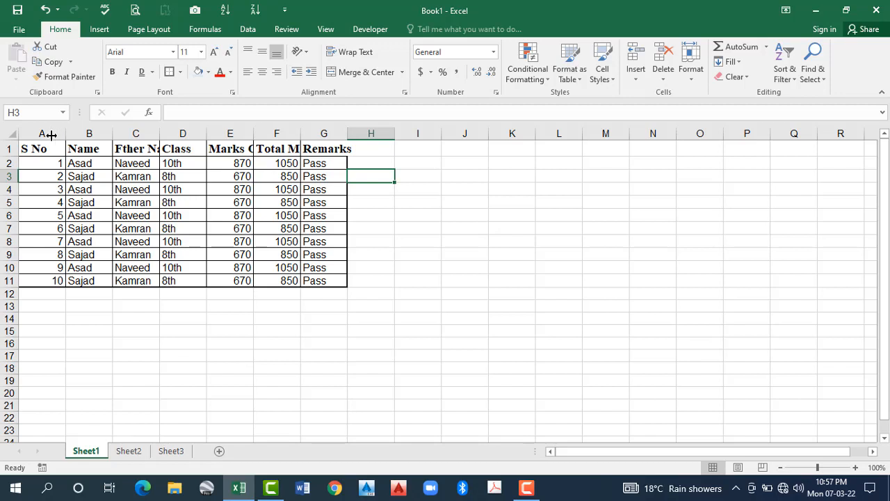
Narrow column A to fit S No, and widen columns B to F so their headings fit.
drag(51, 134, 129, 134)
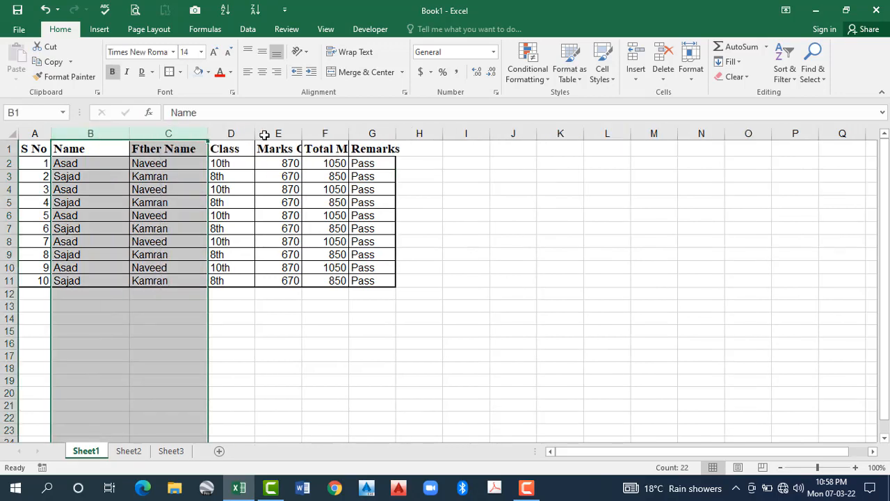
drag(231, 134, 332, 133)
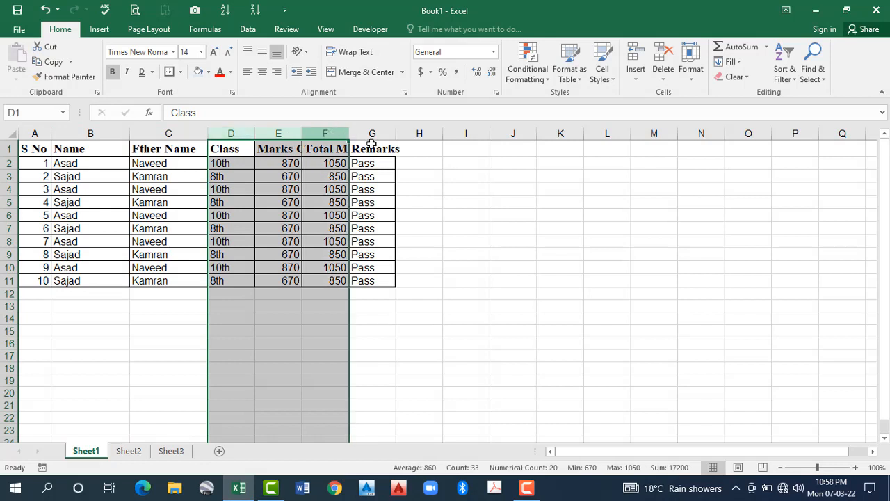
click(487, 134)
Widen the Remarks column G well beyond its heading and reduce it slightly.
drag(494, 137, 602, 140)
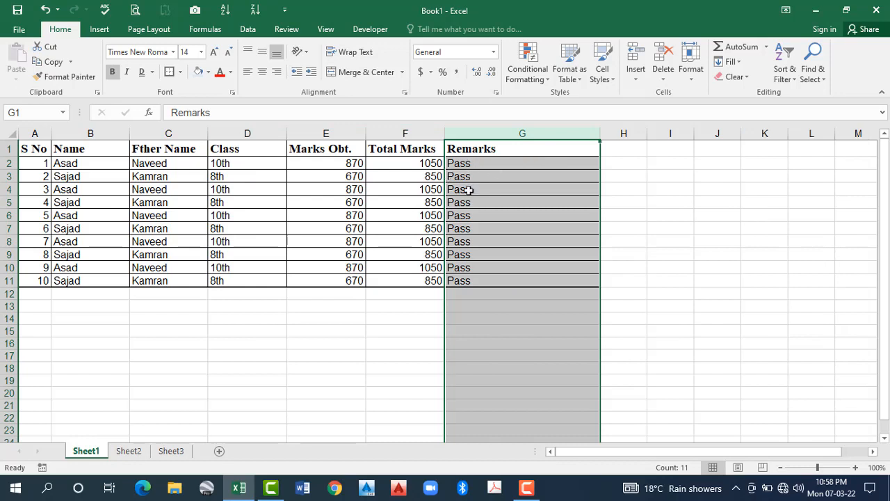
click(537, 165)
drag(599, 132, 487, 174)
click(247, 216)
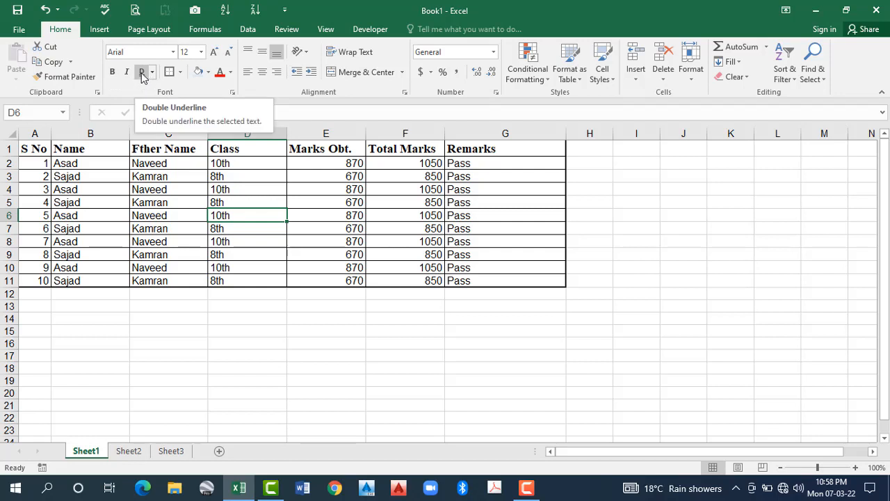
click(141, 73)
click(152, 71)
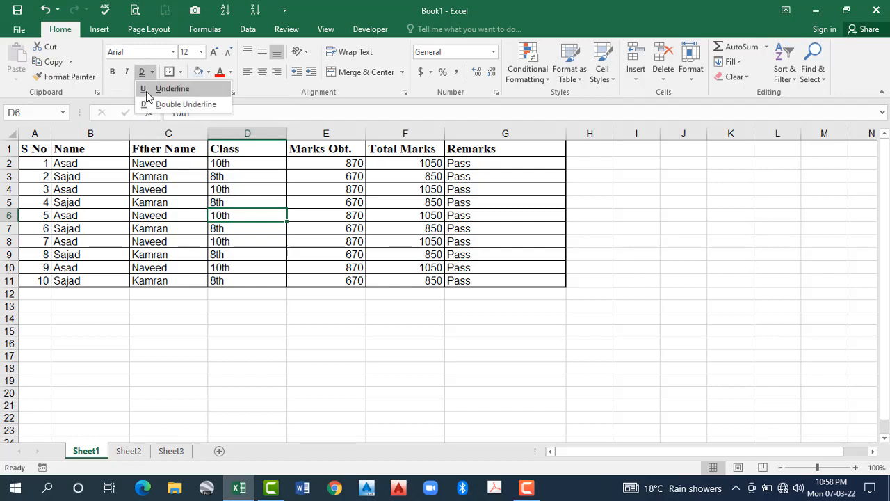
Draw borders by hand around cell D14 and along edges of cells E13 to E15, below the marks table.
click(181, 73)
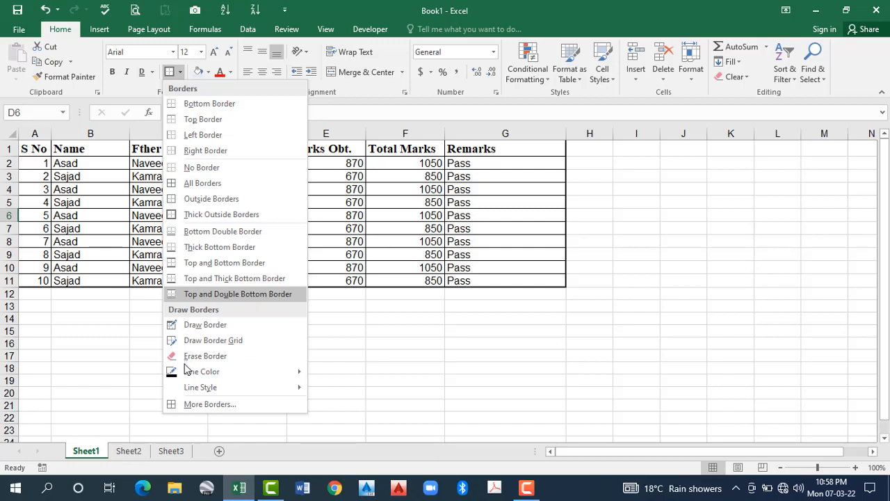
click(215, 323)
click(215, 323)
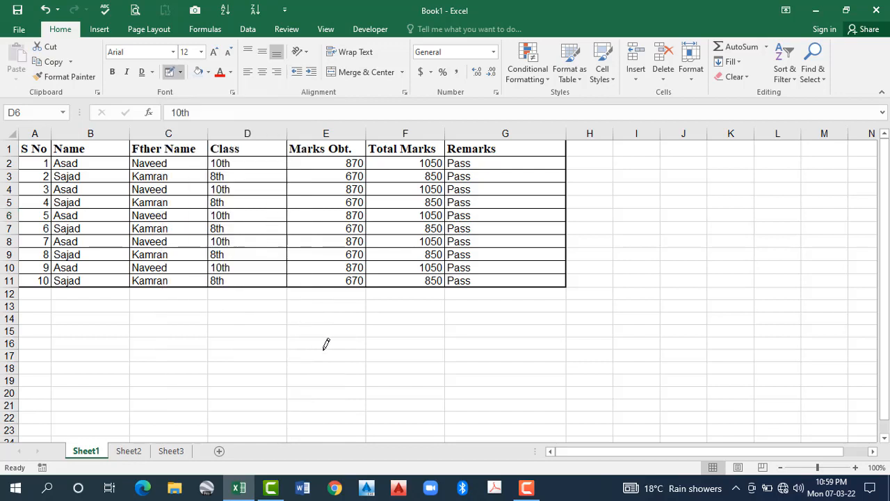
mouse_move(393, 327)
mouse_down()
mouse_move(439, 342)
mouse_move(288, 320)
mouse_up()
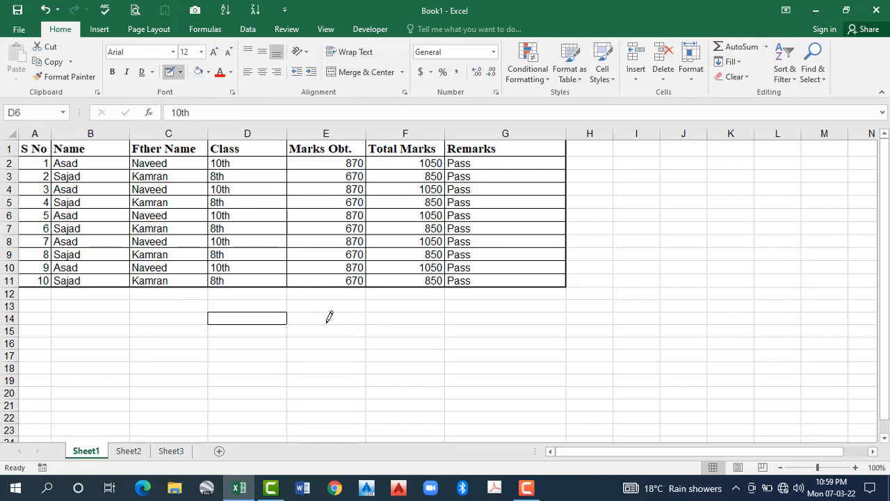
click(368, 323)
click(368, 327)
click(292, 334)
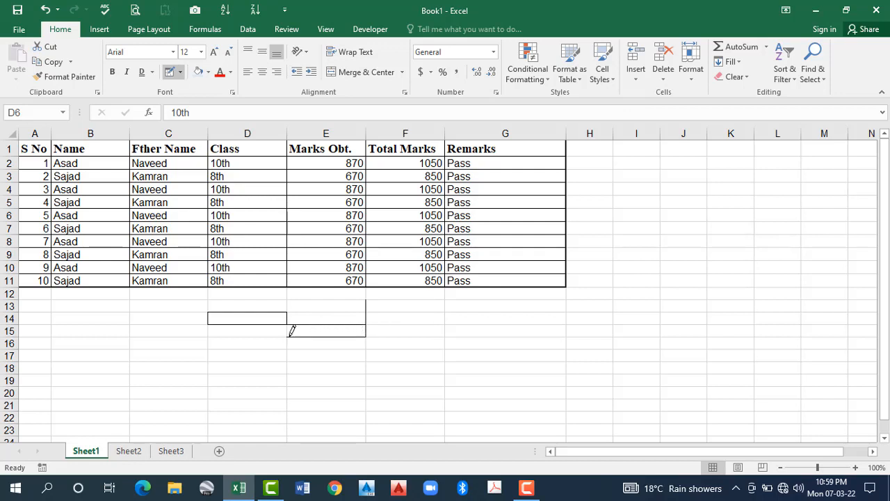
Draw border grids over the empty cells E18:F20 and G16:J20 with Draw Border Grid.
click(181, 71)
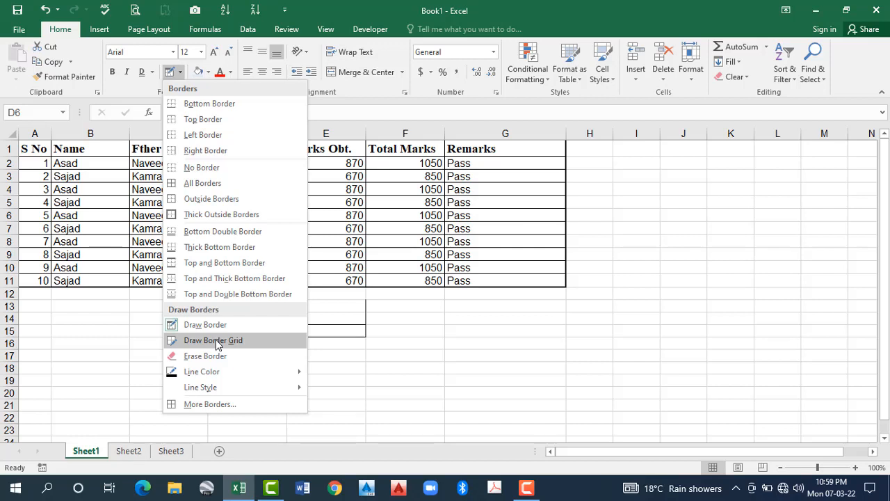
click(219, 344)
click(365, 364)
mouse_move(366, 377)
mouse_down()
mouse_move(349, 369)
mouse_move(432, 396)
mouse_up()
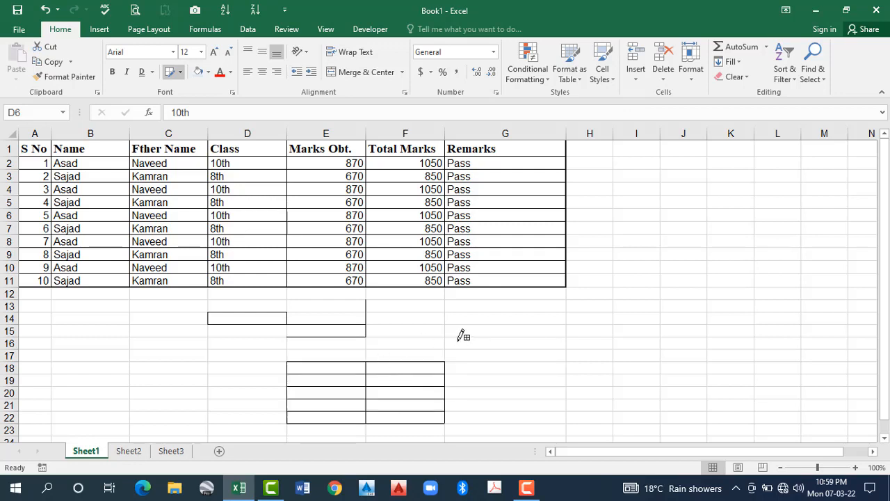
drag(570, 360, 697, 391)
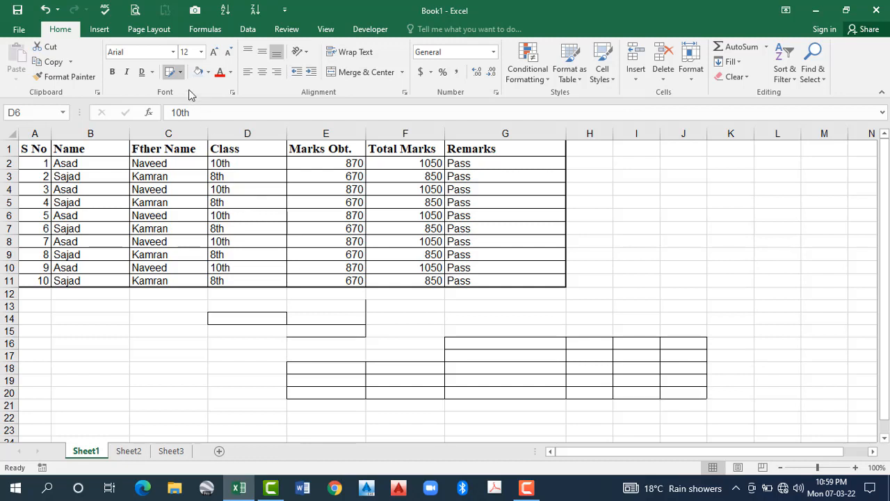
Draw a single border around the empty cell C16 with Draw Border and undo it.
click(181, 72)
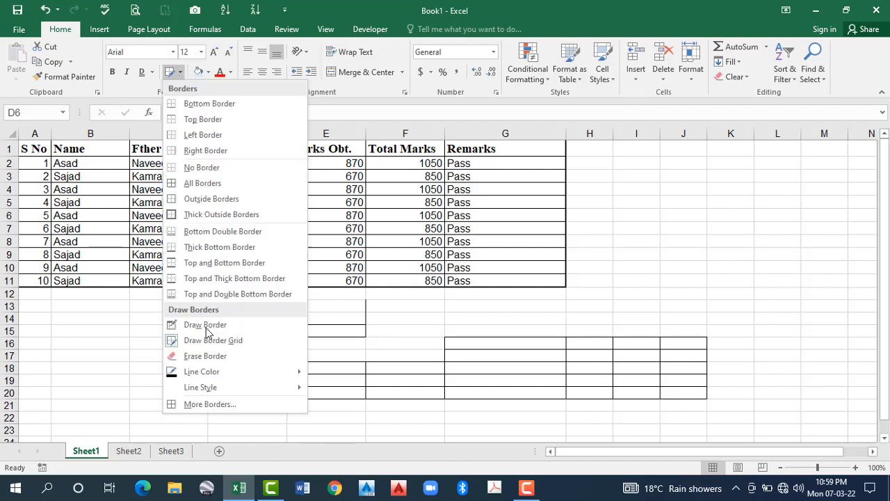
click(168, 324)
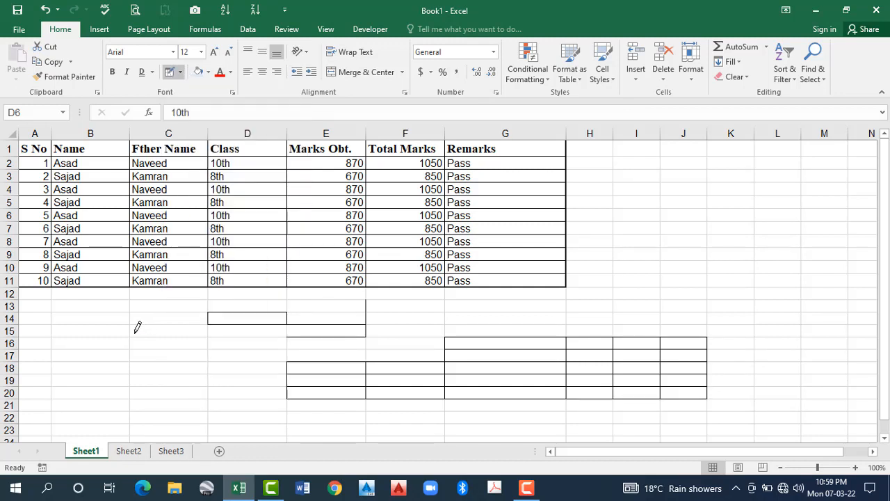
click(177, 333)
click(182, 342)
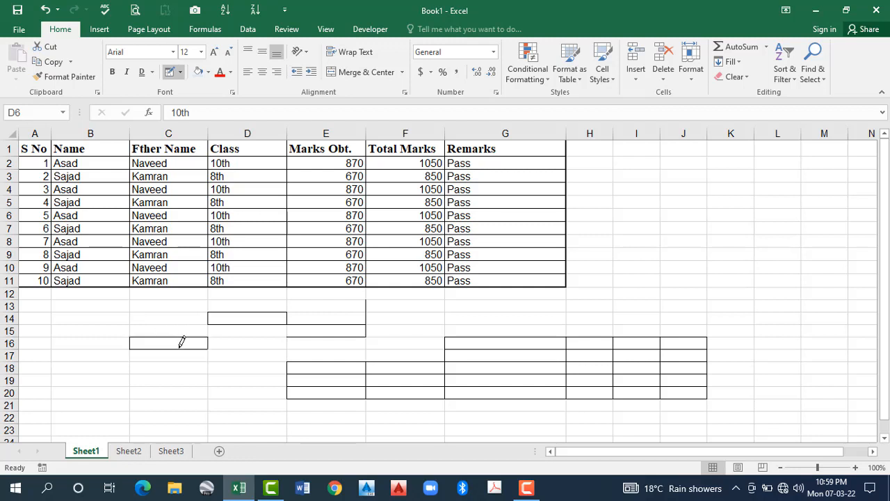
key(ctrl+z)
Erase all the hand-drawn borders and grids below the marks table with Erase Border.
click(180, 73)
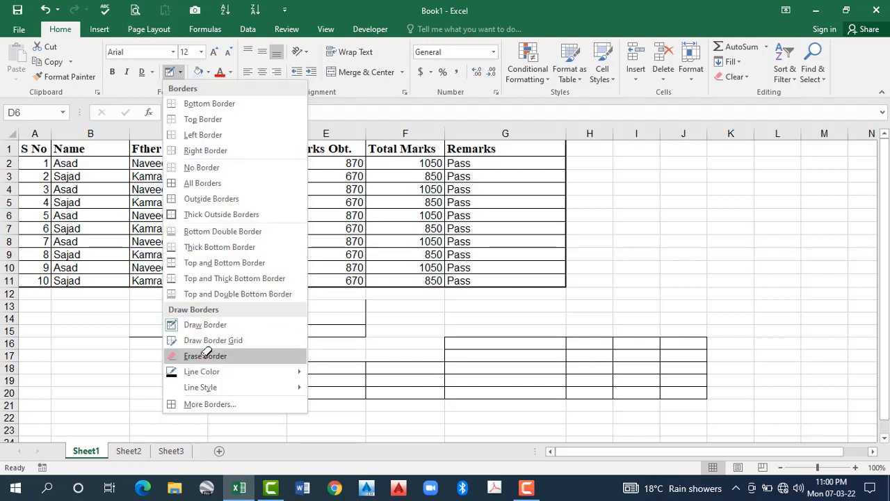
click(206, 357)
click(218, 308)
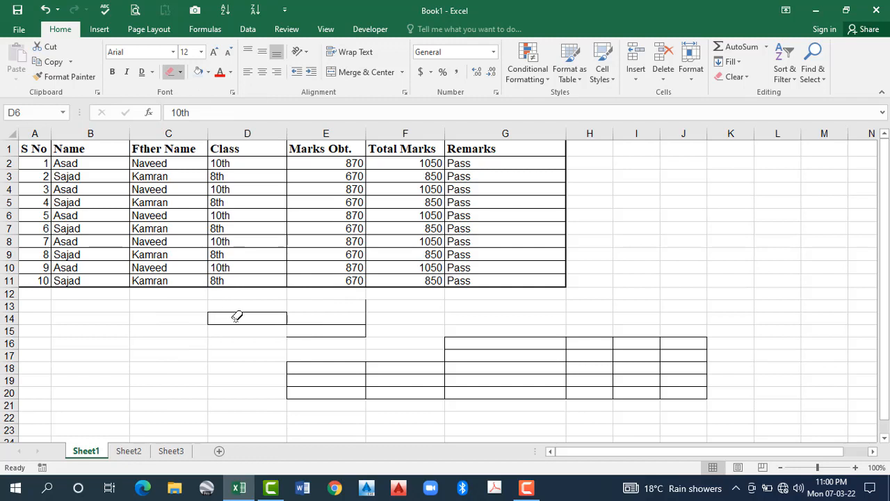
mouse_move(442, 383)
mouse_down()
mouse_move(565, 390)
mouse_move(713, 376)
mouse_up()
Set the border line color to standard red and draw a border around the empty cells D16:F16.
click(180, 72)
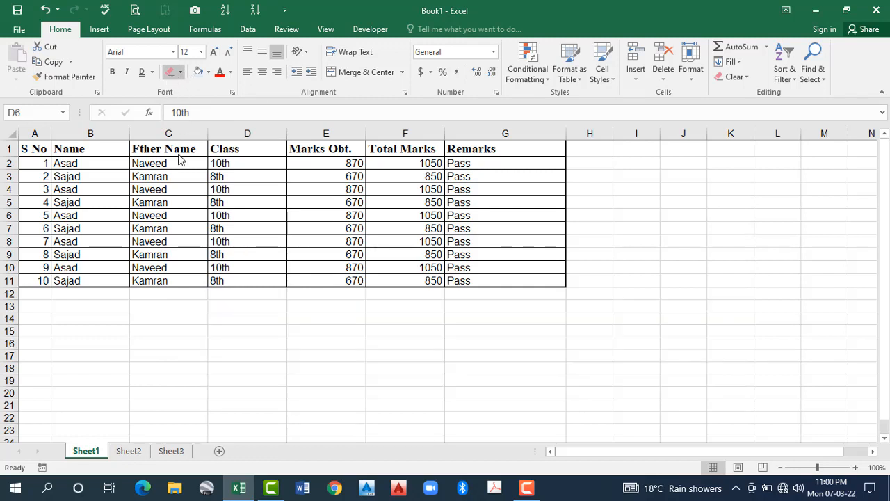
mouse_move(232, 375)
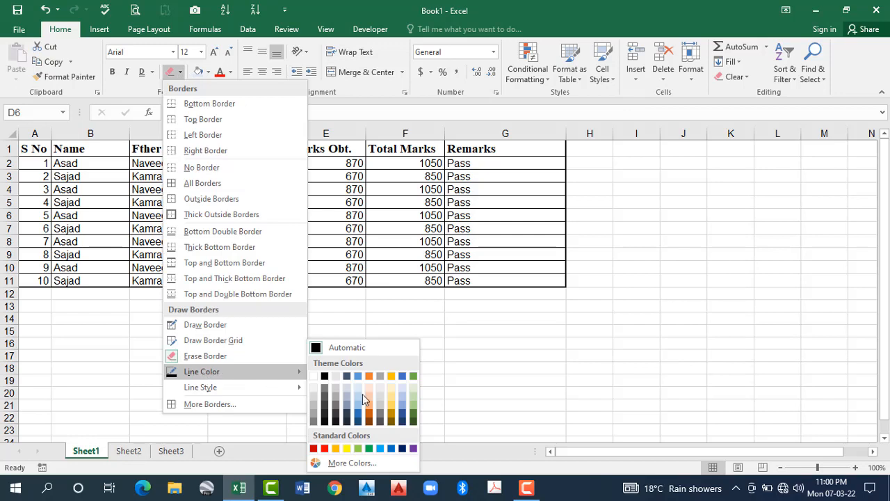
click(324, 449)
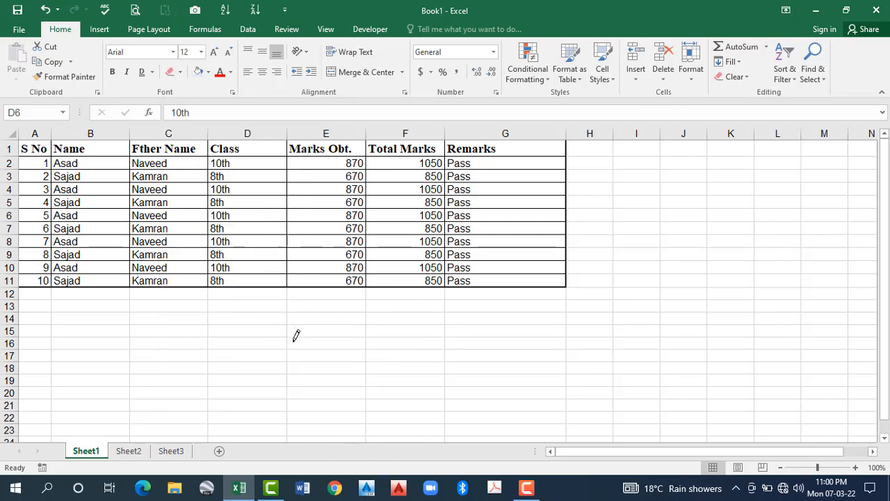
drag(359, 360, 402, 338)
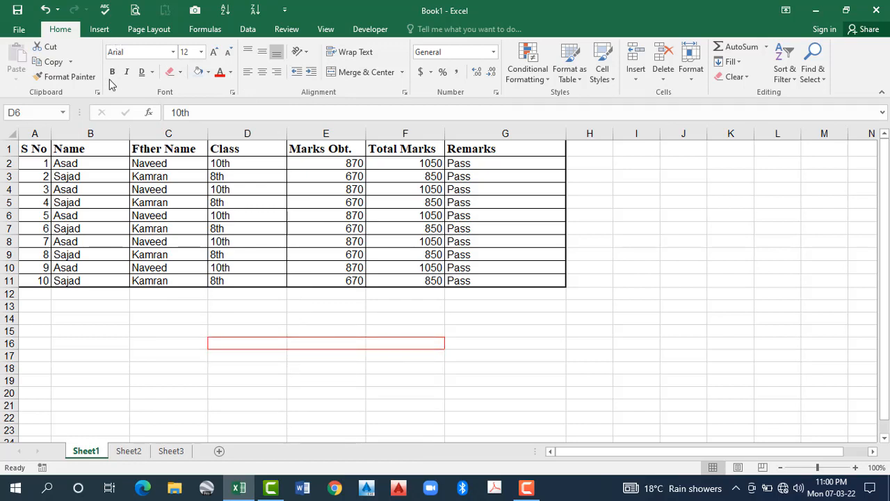
Erase the red border around D16:F16 with Erase Border and leave border drawing mode.
click(180, 71)
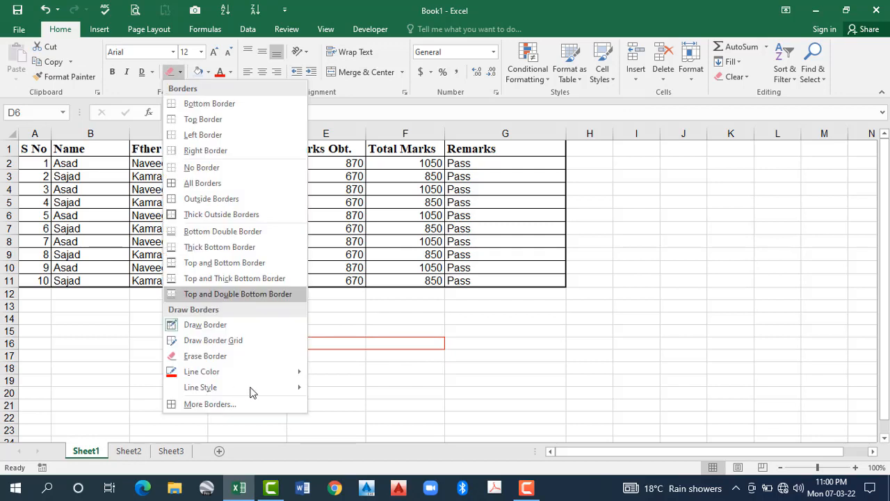
mouse_move(252, 392)
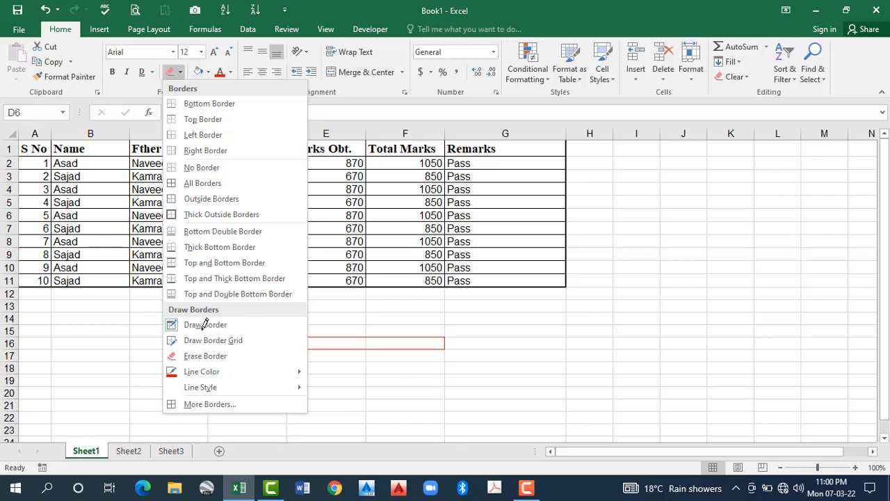
click(180, 72)
click(182, 71)
click(224, 355)
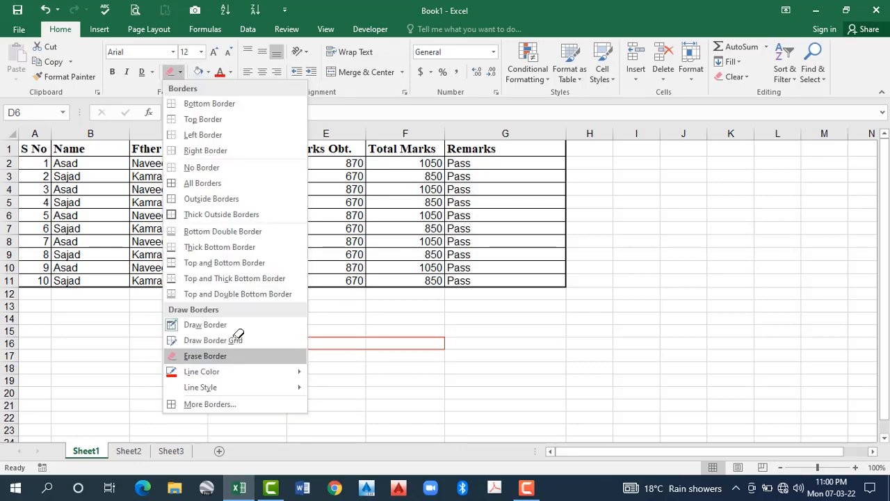
key(Escape)
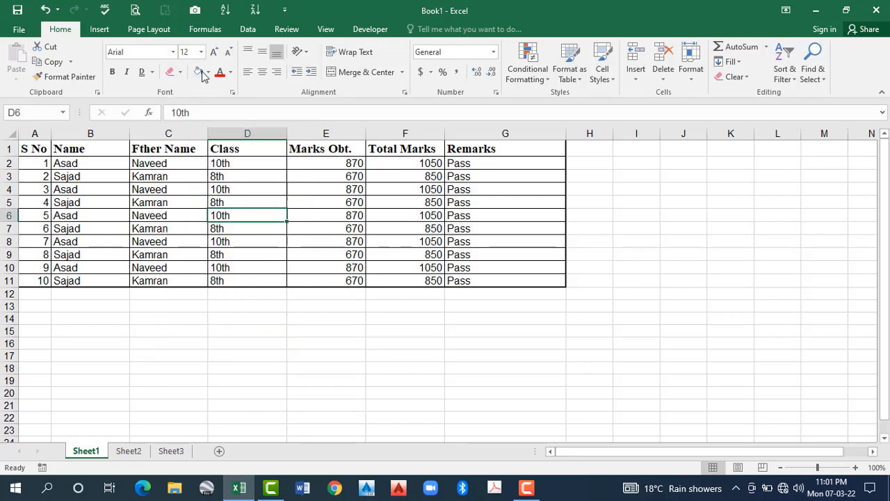
Start a custom fill color for cell A1 and try several hues in the spectrum, ending on orange-red.
key(ctrl+Home)
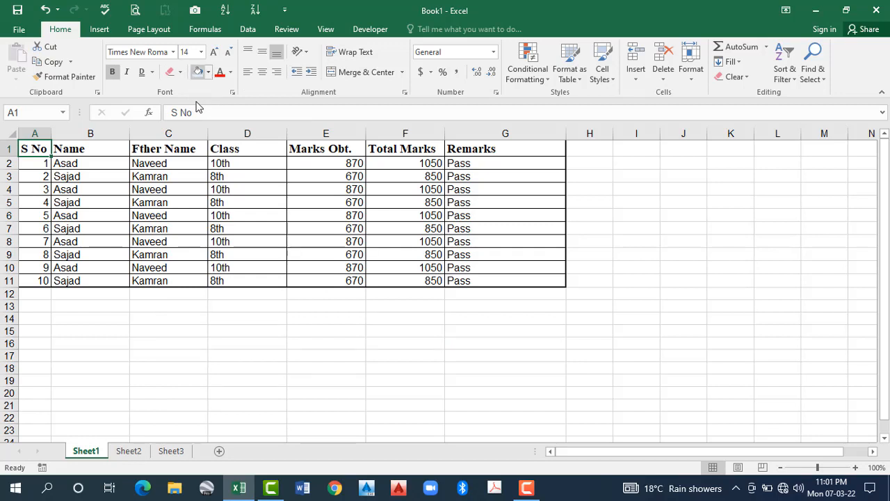
click(208, 72)
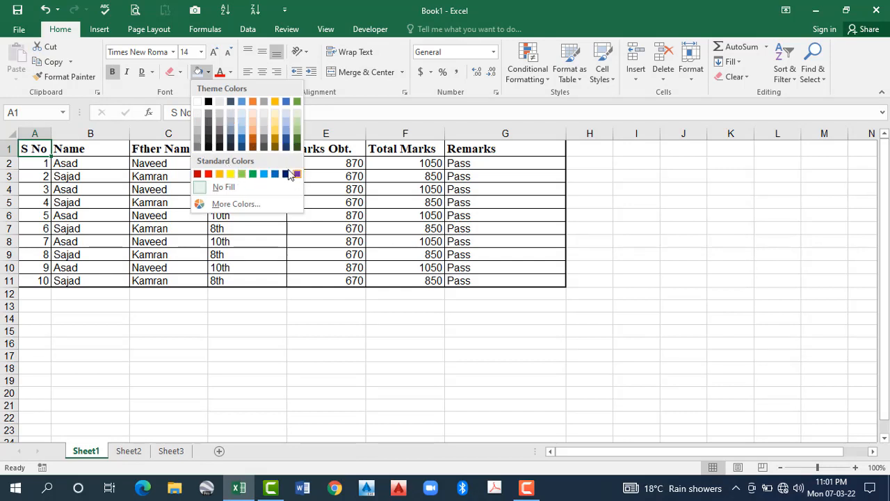
click(219, 204)
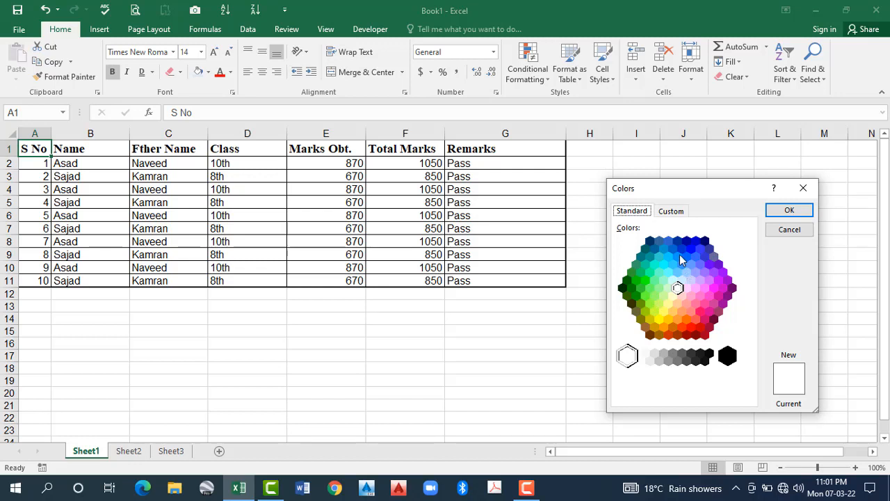
click(673, 211)
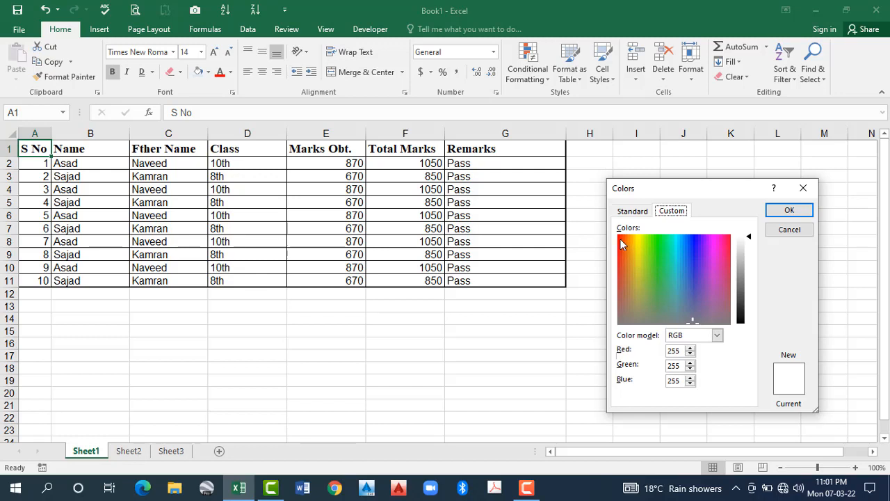
click(689, 239)
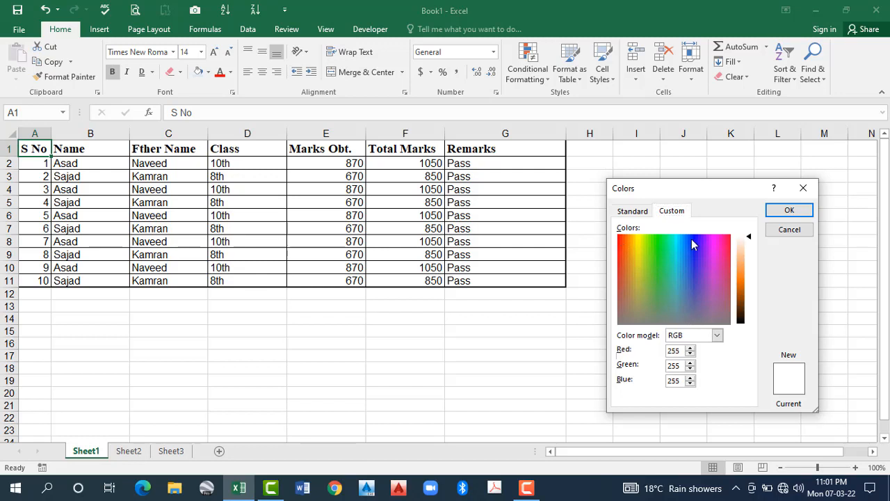
click(727, 243)
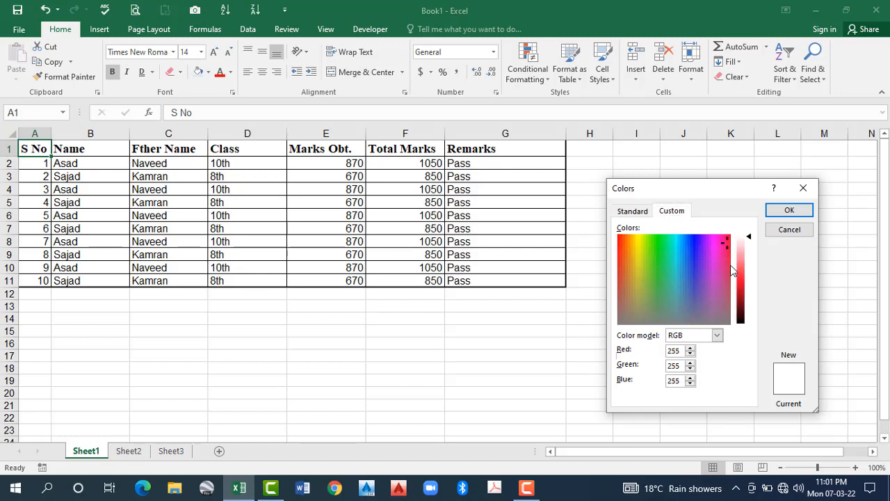
click(692, 272)
click(635, 301)
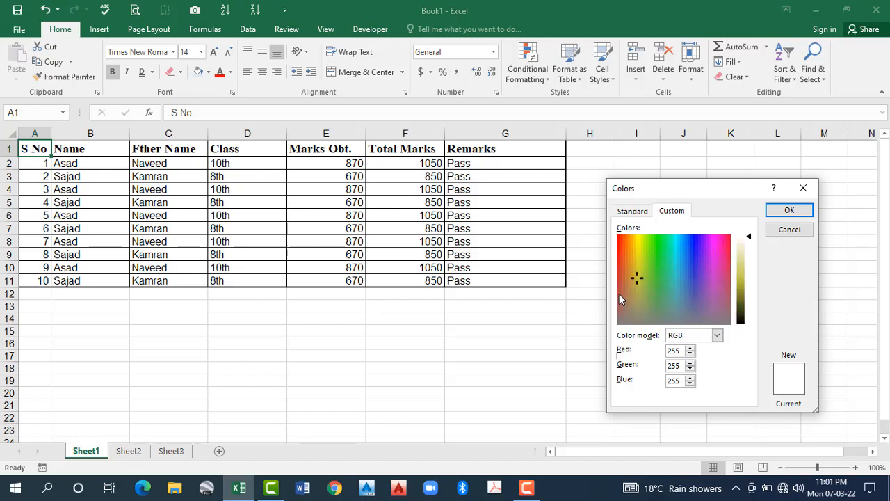
click(624, 240)
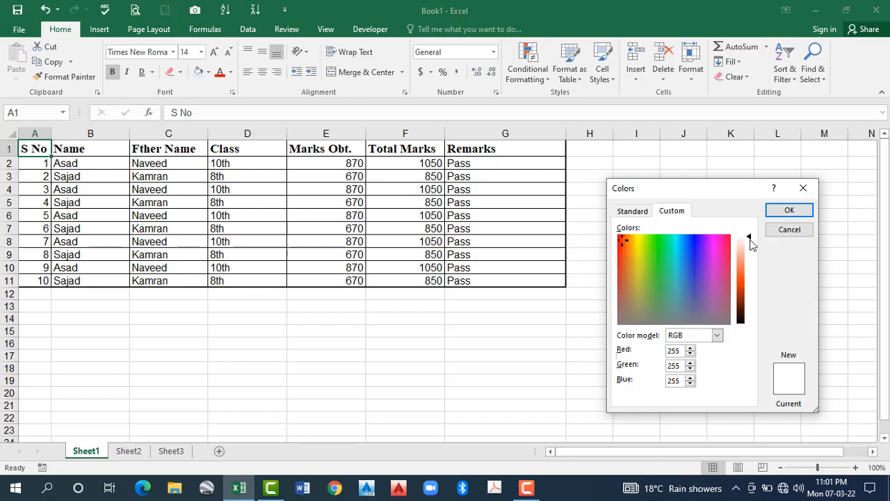
Lighten the custom color to RGB 253, 212, 199, switch the color model to HSL, and apply it as A1's fill.
click(752, 290)
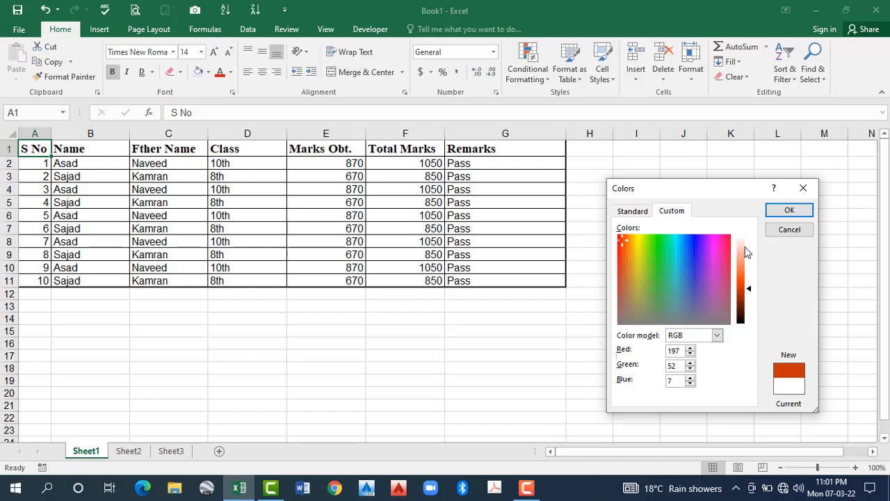
click(748, 256)
click(748, 287)
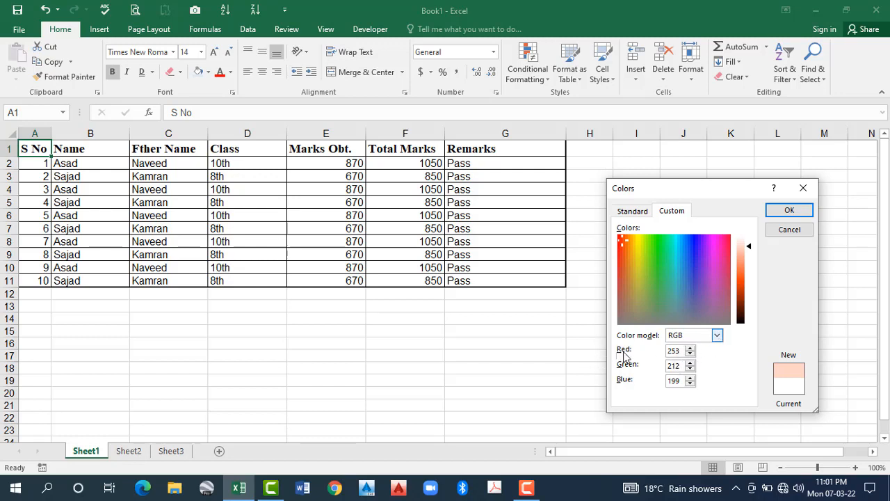
click(717, 338)
click(673, 356)
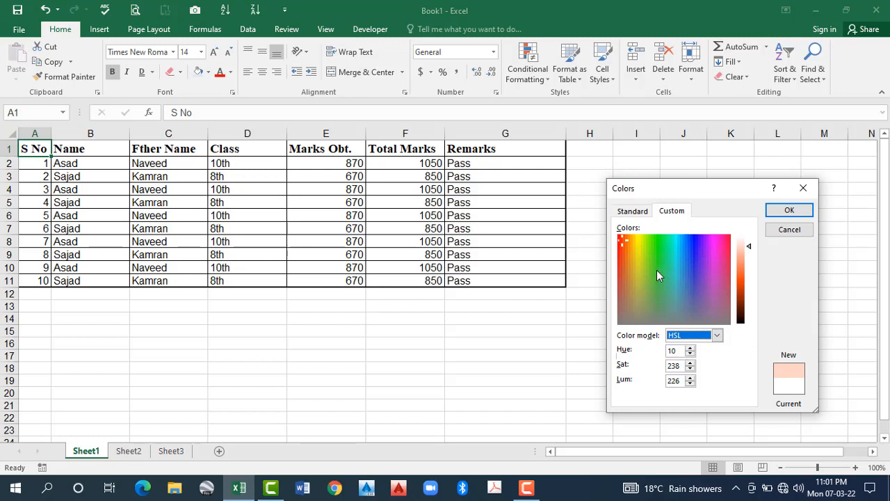
click(789, 211)
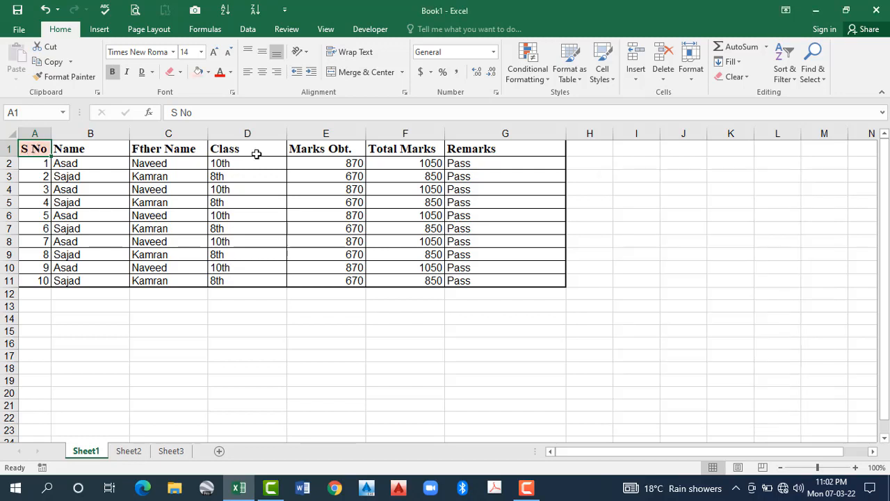
Fill the heading row A1:G1 with the theme color Green, Accent 6, Darker 50%.
drag(34, 149, 531, 153)
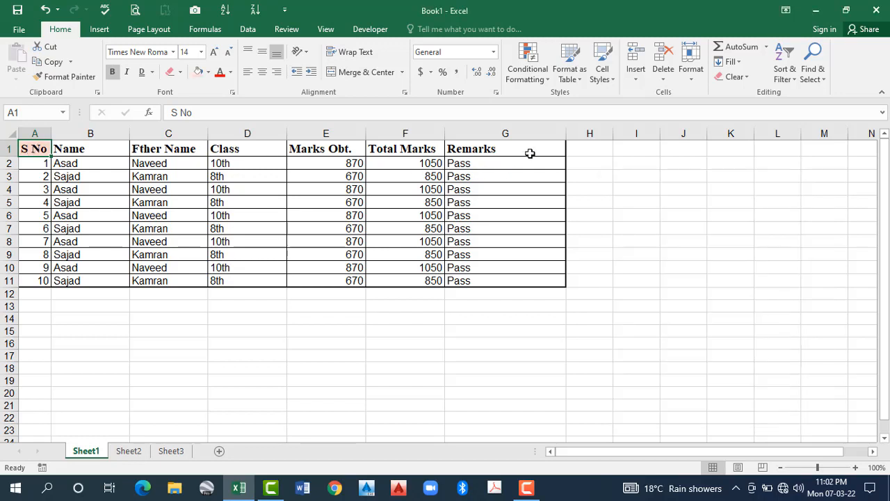
click(210, 72)
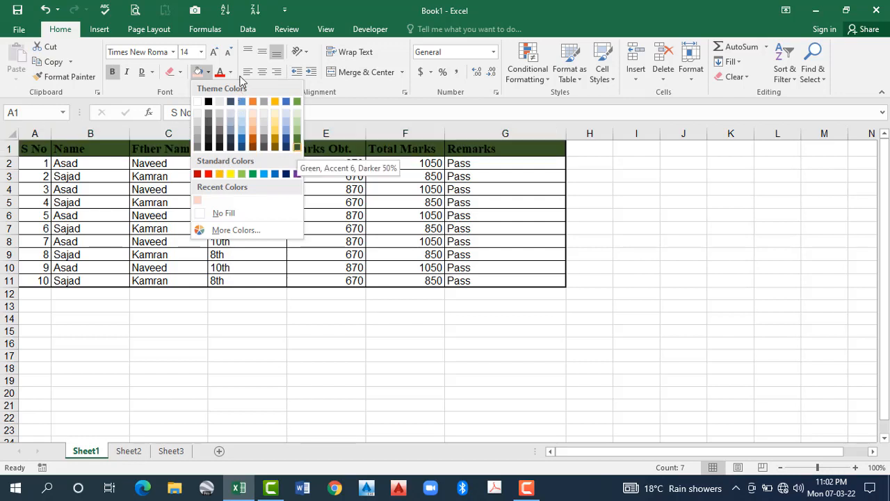
click(297, 147)
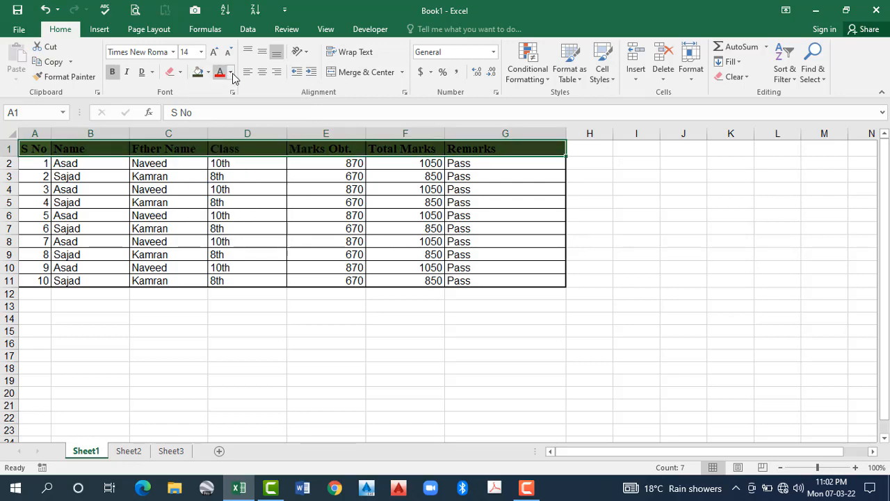
click(232, 74)
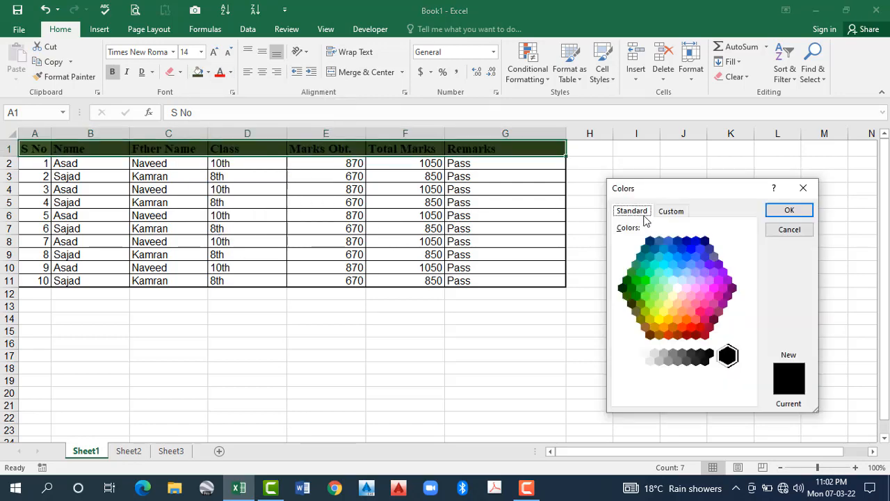
key(ctrl+Tab)
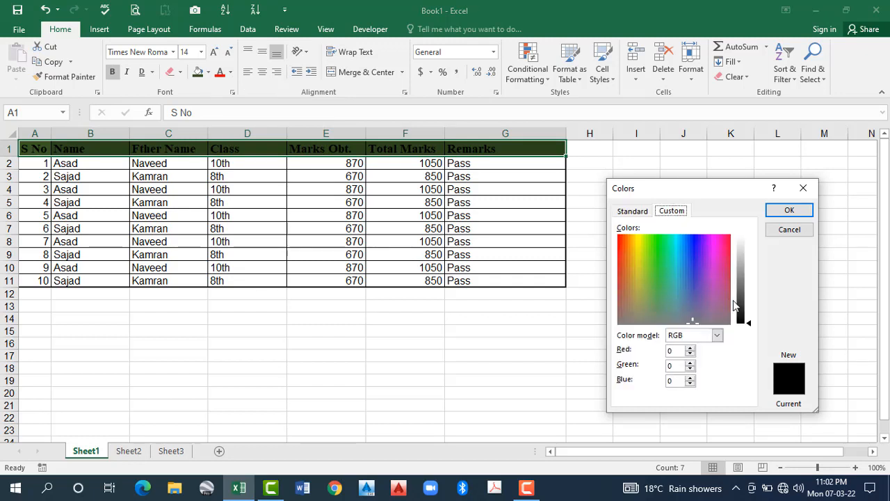
click(790, 229)
Set the font color of the heading row A1:G1 to white.
click(231, 71)
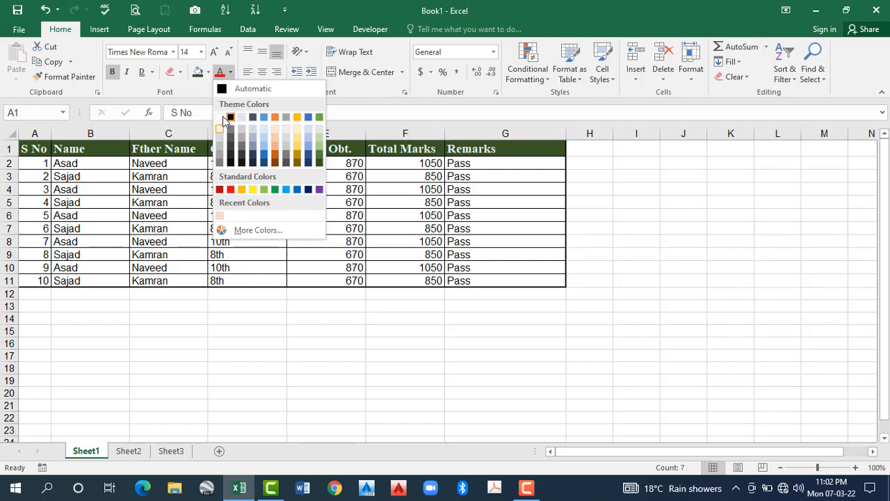
click(221, 118)
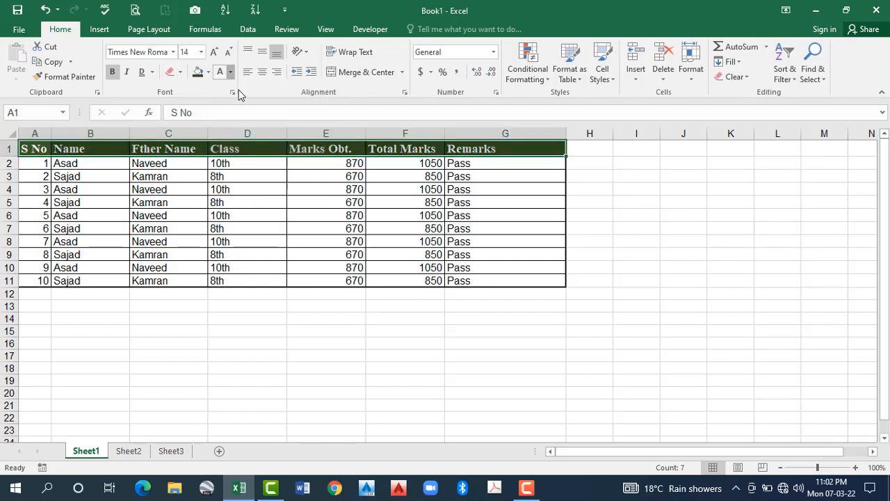
click(231, 72)
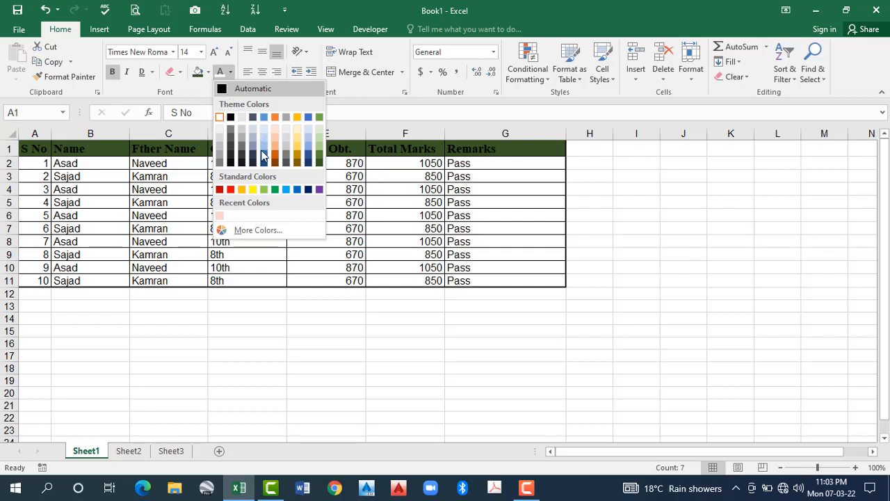
click(208, 73)
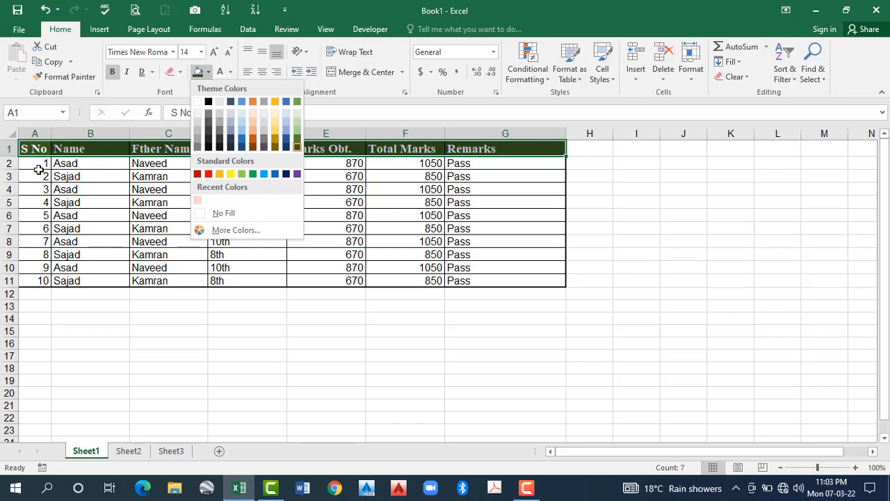
Fill the data rows A2:G11 with a light orange theme color.
drag(39, 165, 488, 280)
click(231, 71)
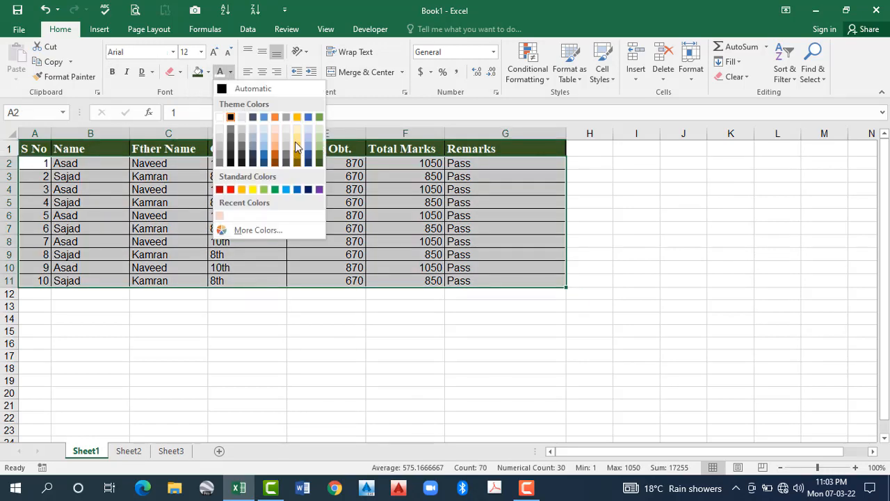
click(208, 71)
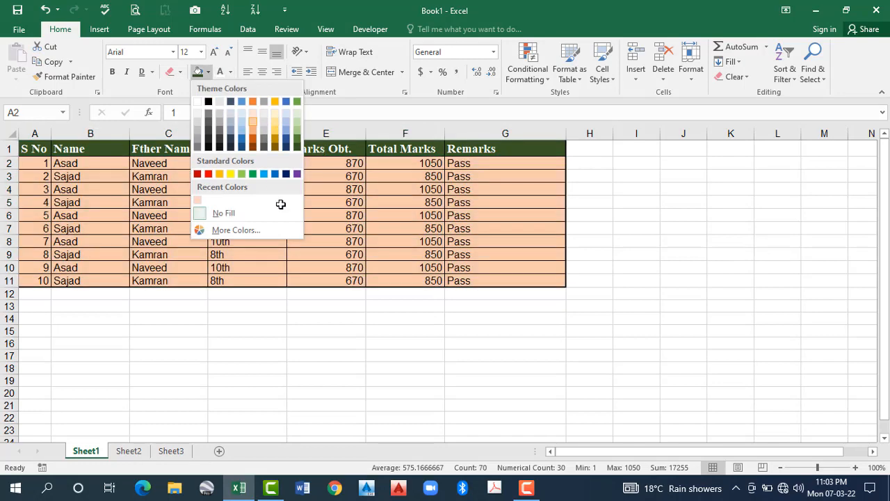
click(252, 122)
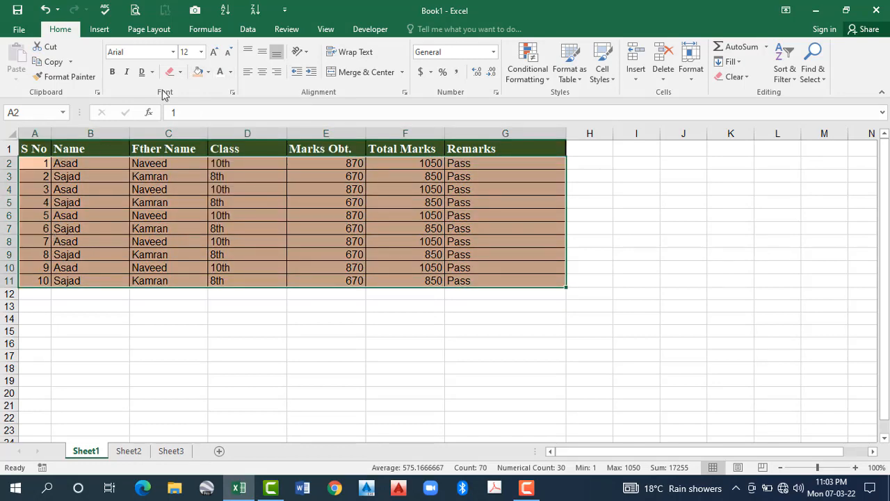
click(279, 214)
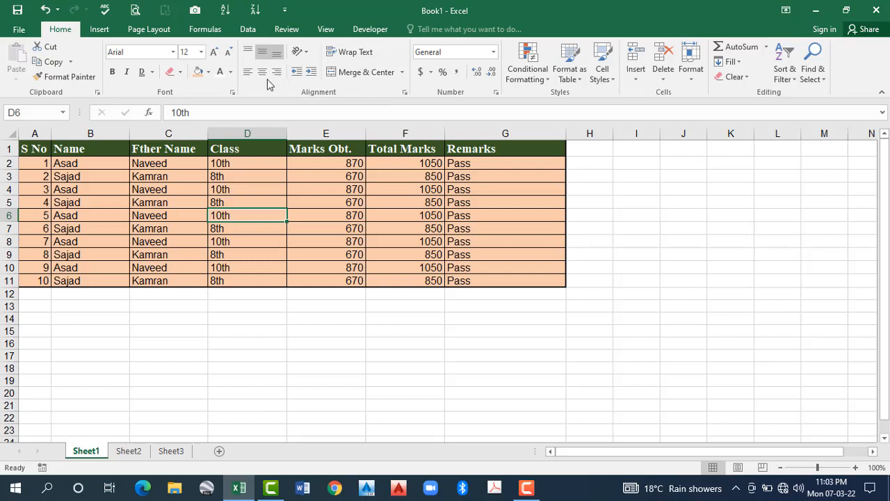
Widen column I to about 22.25 and make row 14 several times taller, giving one large empty cell I14.
click(246, 71)
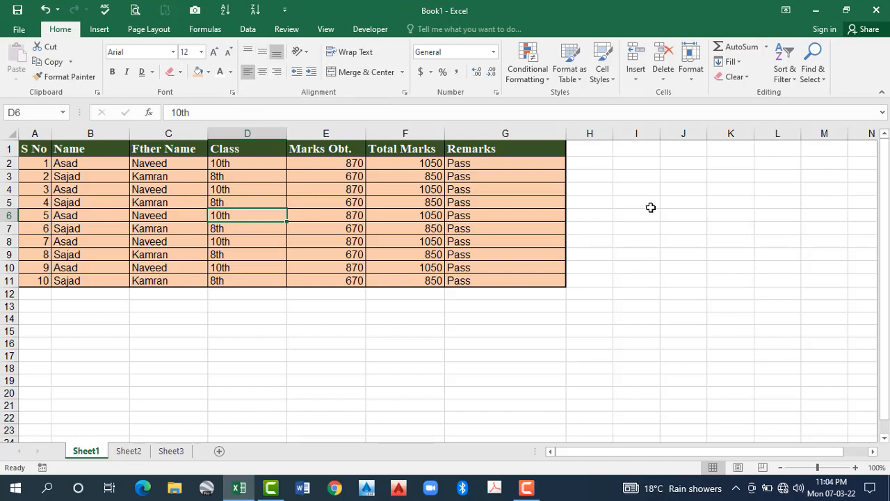
drag(660, 133, 732, 137)
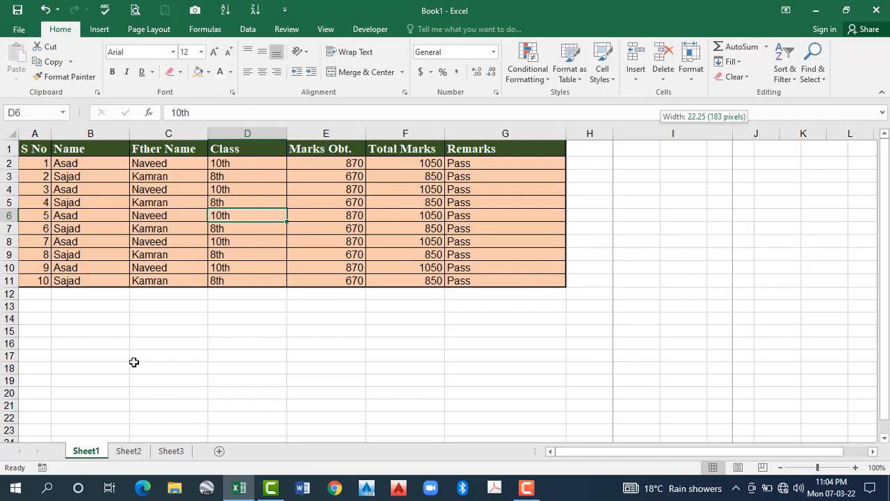
drag(12, 313, 637, 362)
click(639, 361)
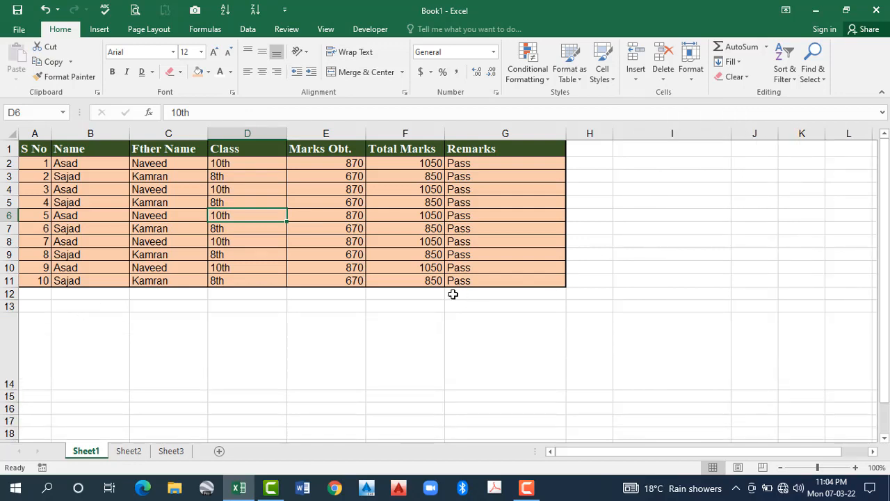
Add a red outside border to the enlarged cell I14 and enter 100 in it.
click(182, 74)
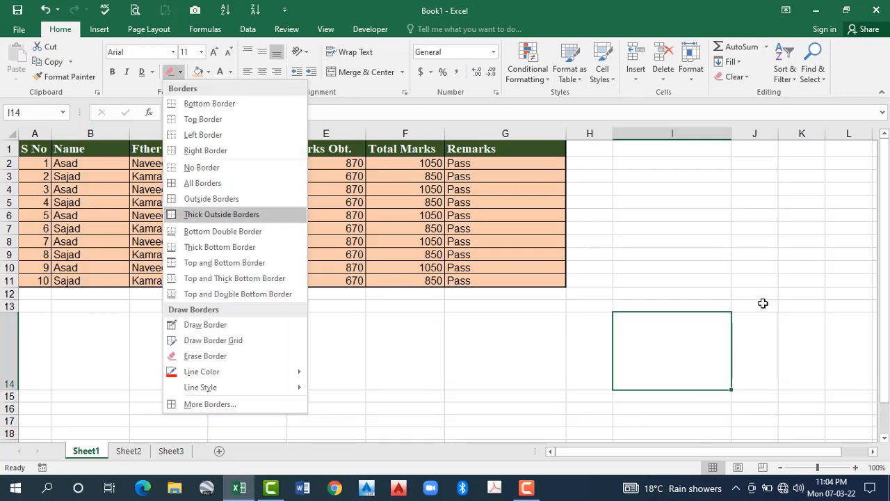
click(666, 343)
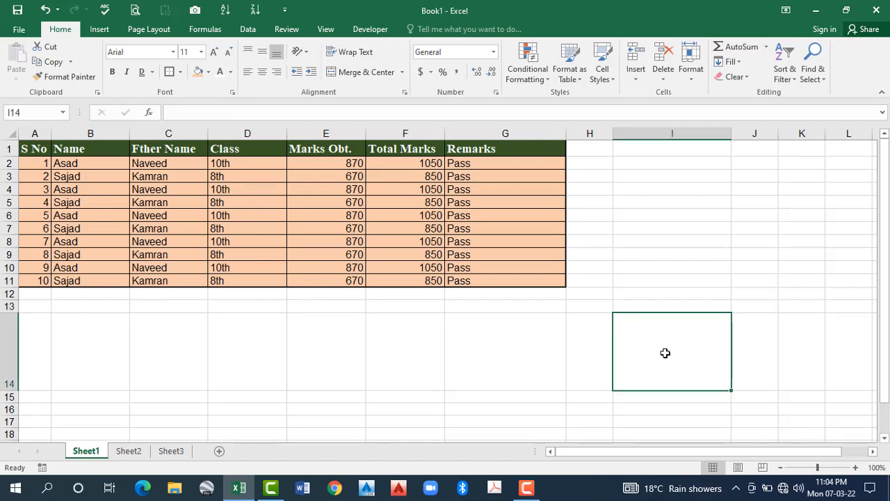
text(100)
key(Return)
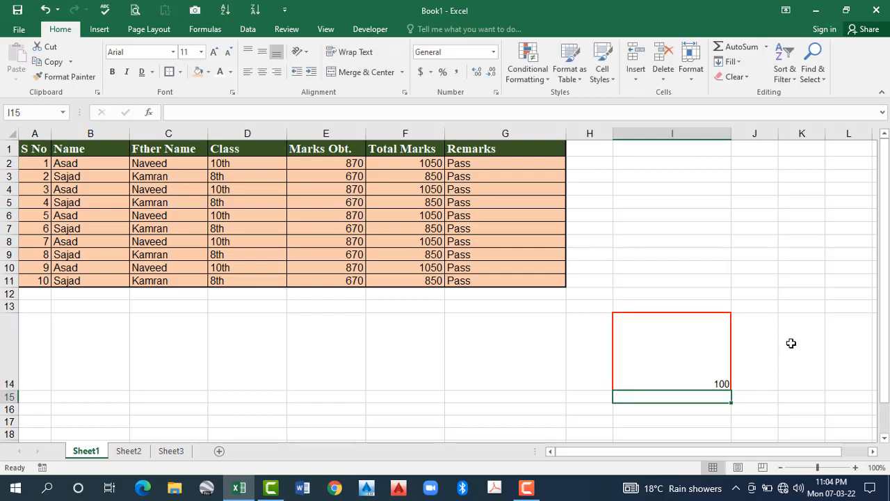
Try right, center and left horizontal alignment on the value in cell I14, ending with left.
click(662, 364)
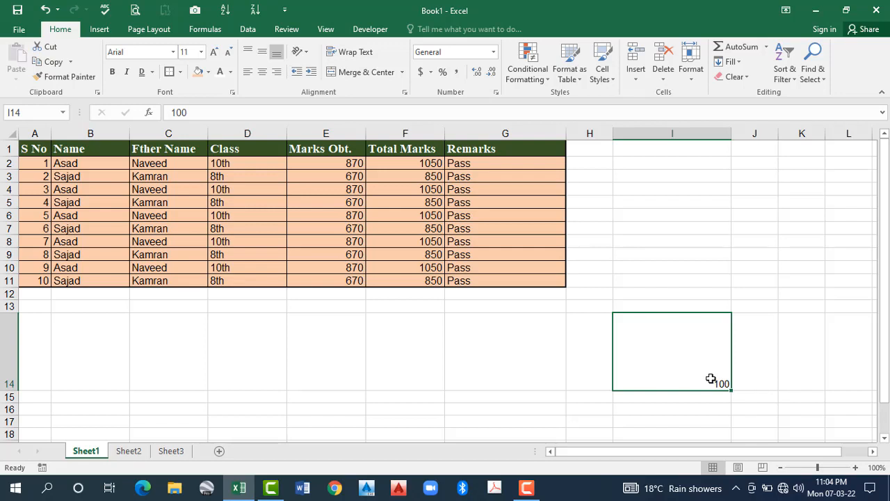
click(277, 73)
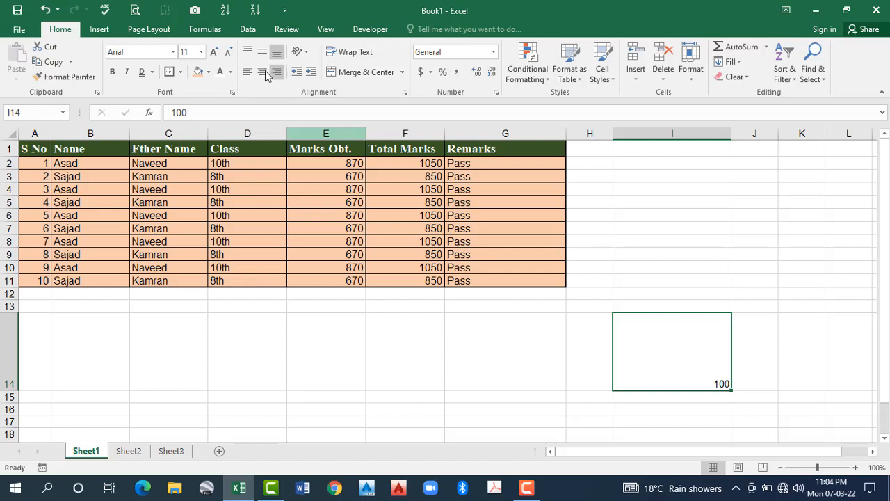
click(267, 72)
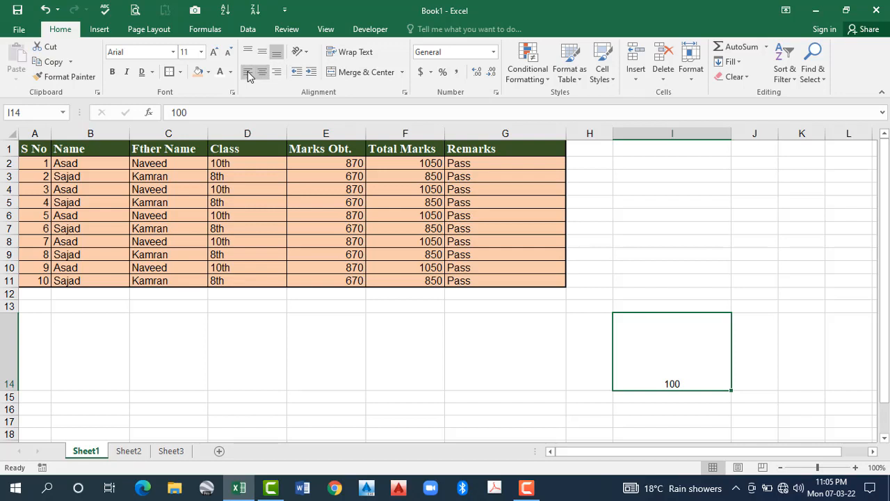
click(247, 75)
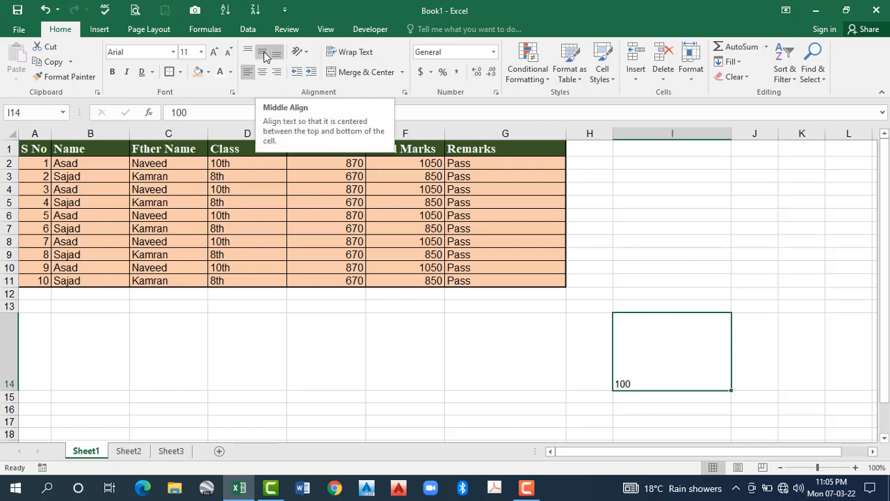
Middle-align the value in cell I14 vertically and try it centered and right-aligned.
click(265, 56)
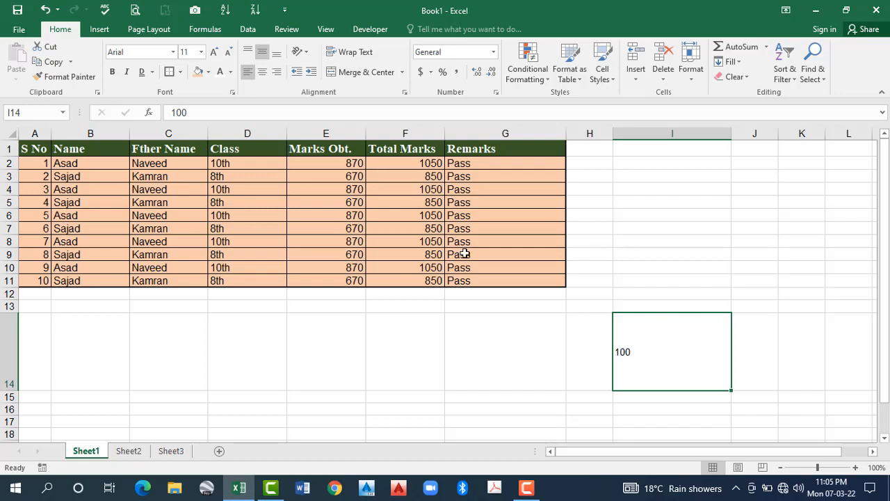
click(263, 74)
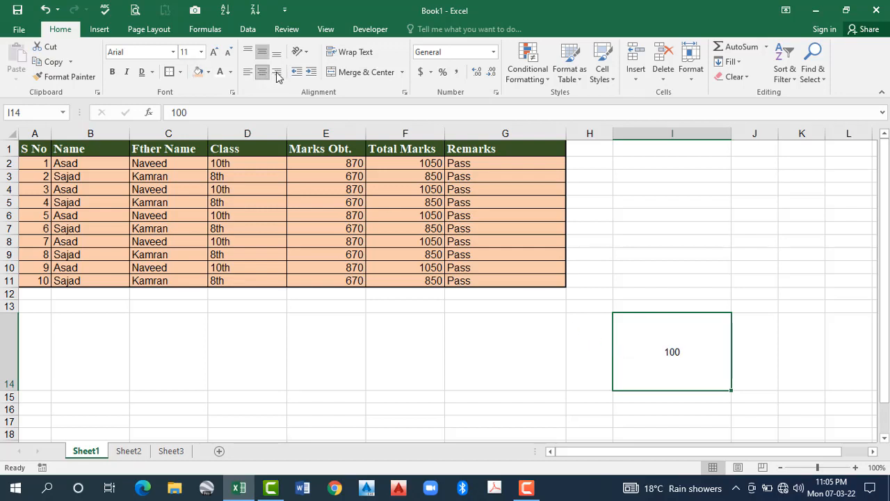
click(277, 73)
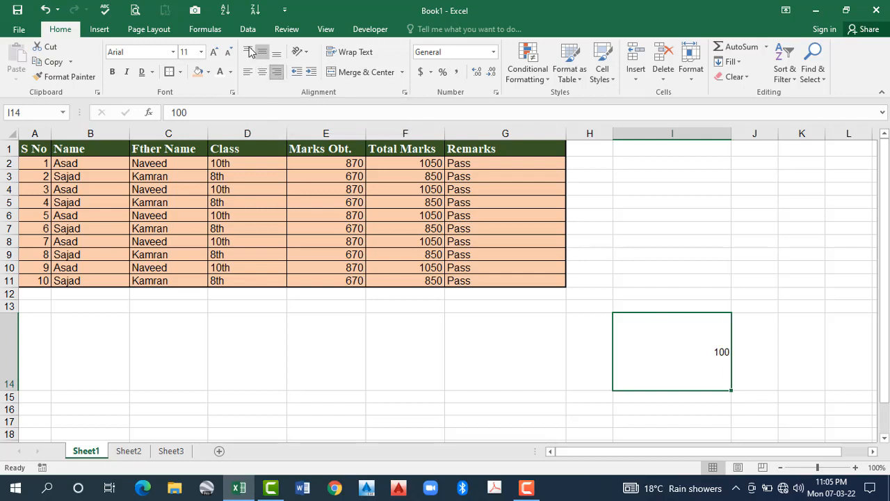
Top-align the value in cell I14 and try it centered horizontally, ending with left alignment.
click(250, 52)
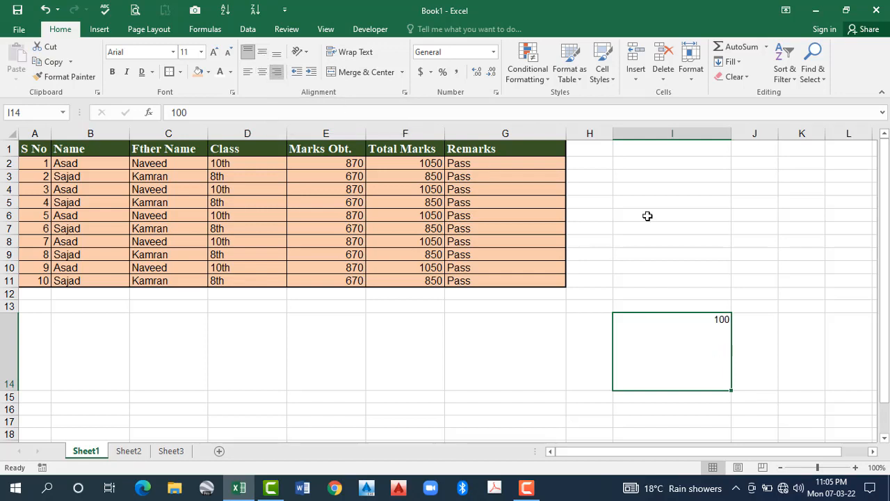
click(264, 73)
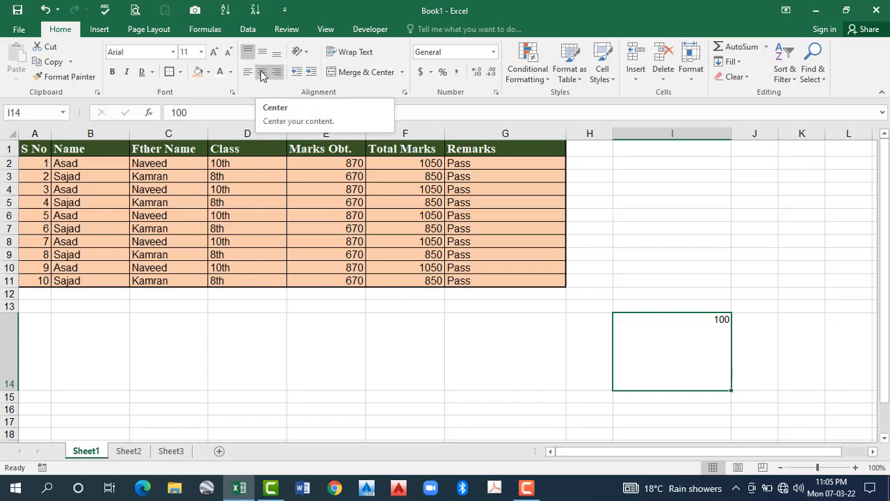
click(263, 74)
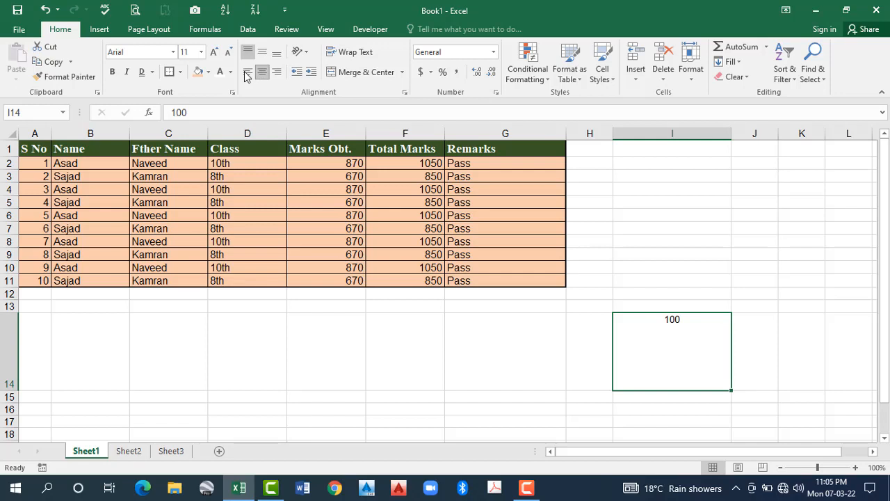
click(247, 74)
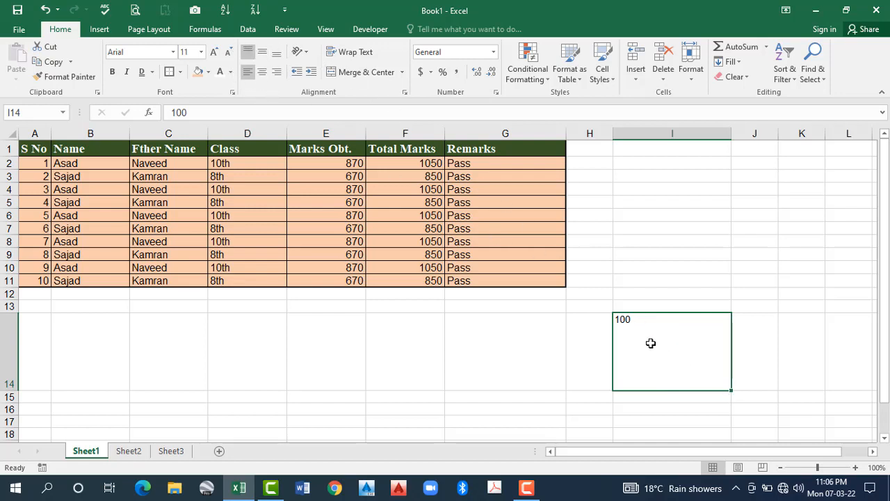
Delete the enlarged row 14 along with its sample value.
right_click(14, 354)
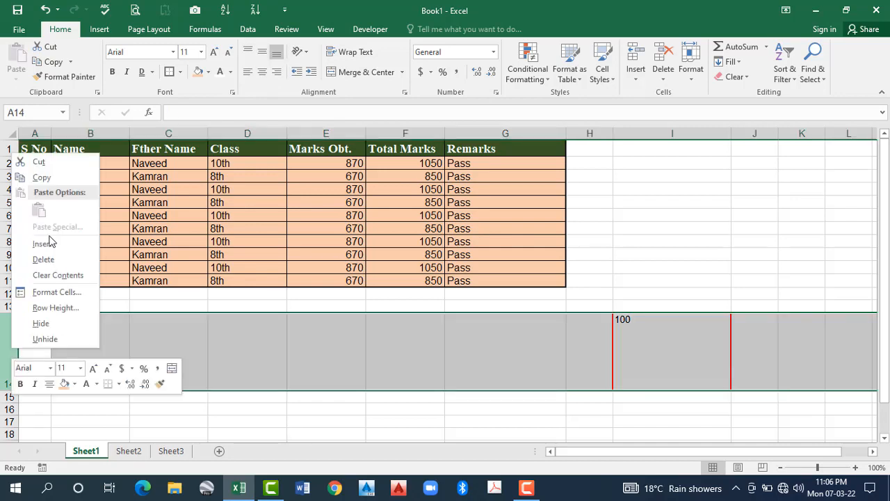
click(47, 259)
click(85, 163)
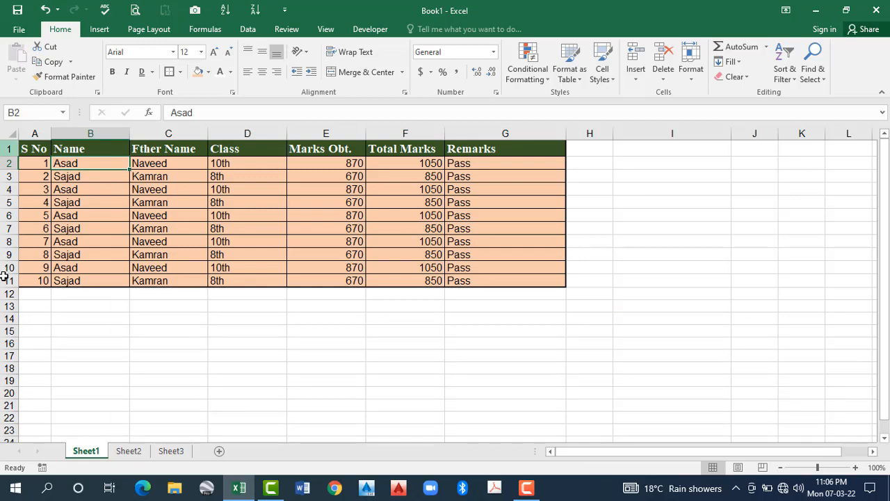
Increase the height of rows 1 to 11 together to roughly double, making the whole marks table taller.
drag(9, 149, 8, 306)
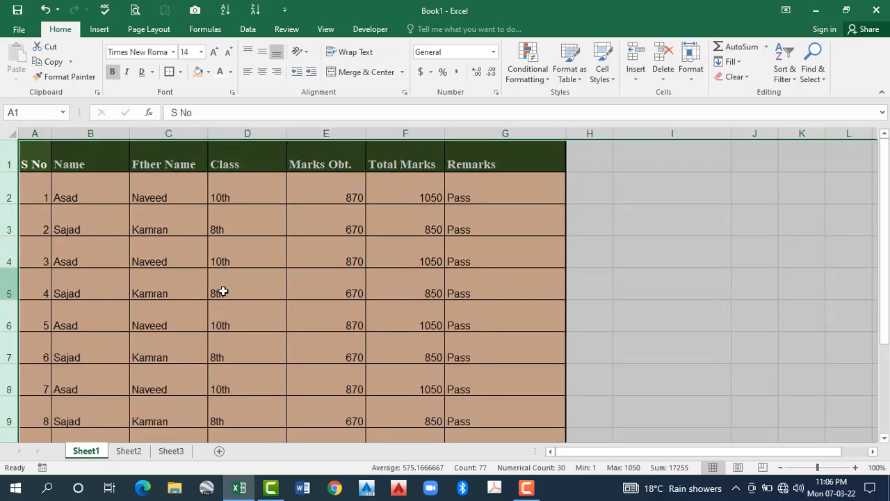
click(42, 163)
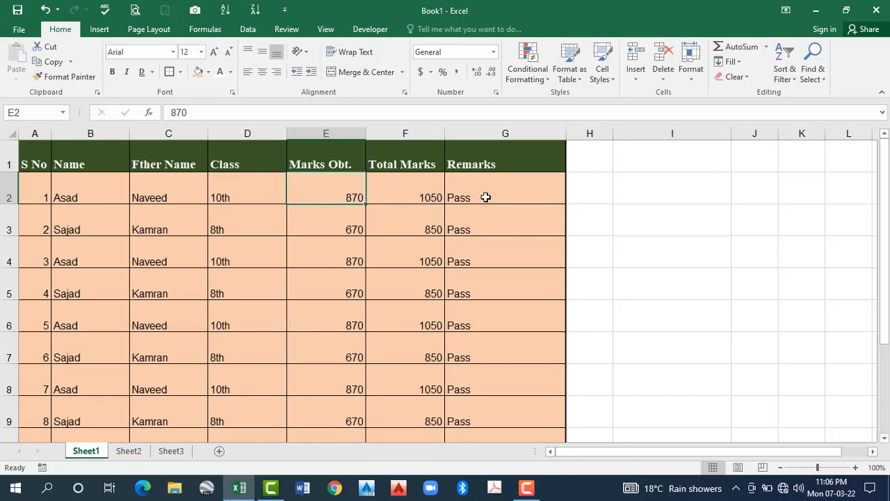
key(Right)
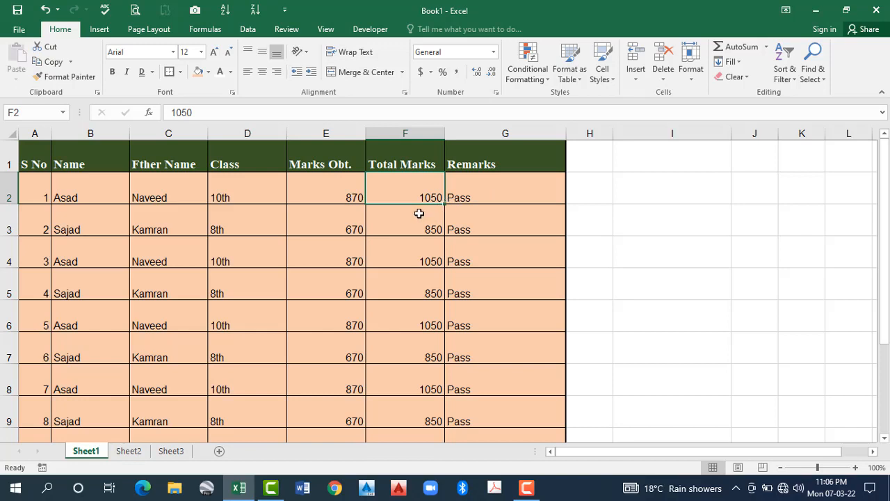
Center the whole S No column (column A) horizontally.
key(Right)
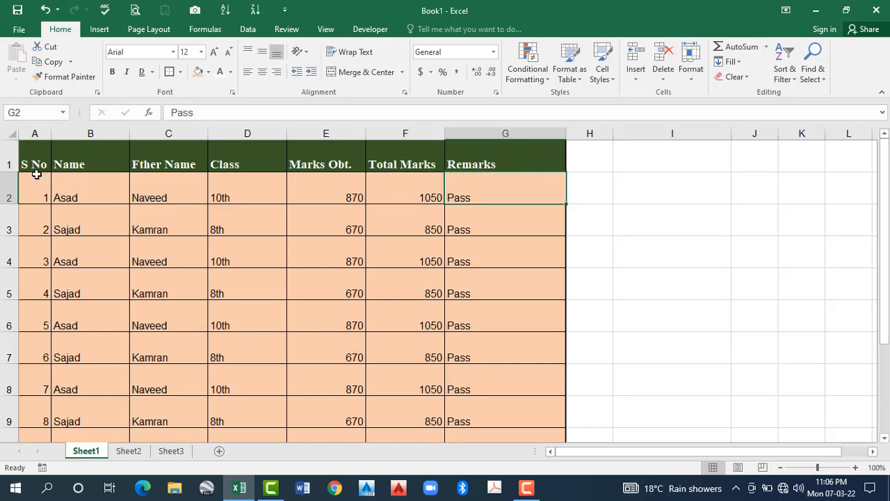
click(35, 132)
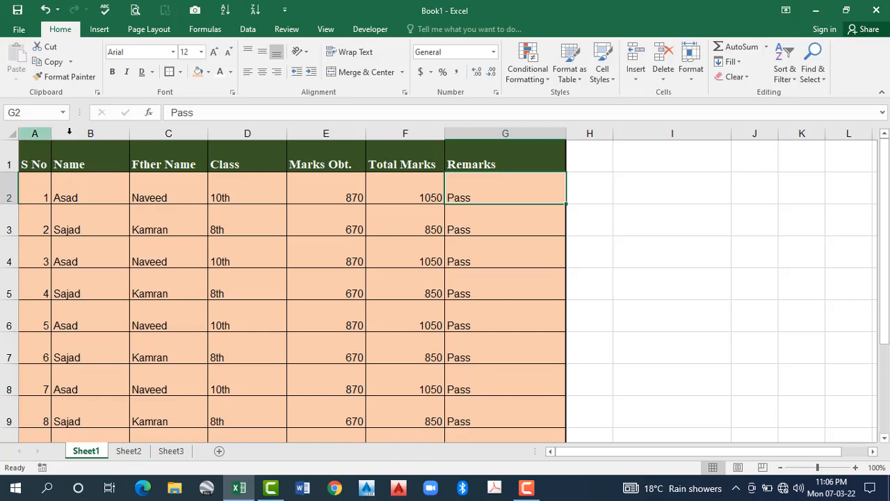
click(263, 74)
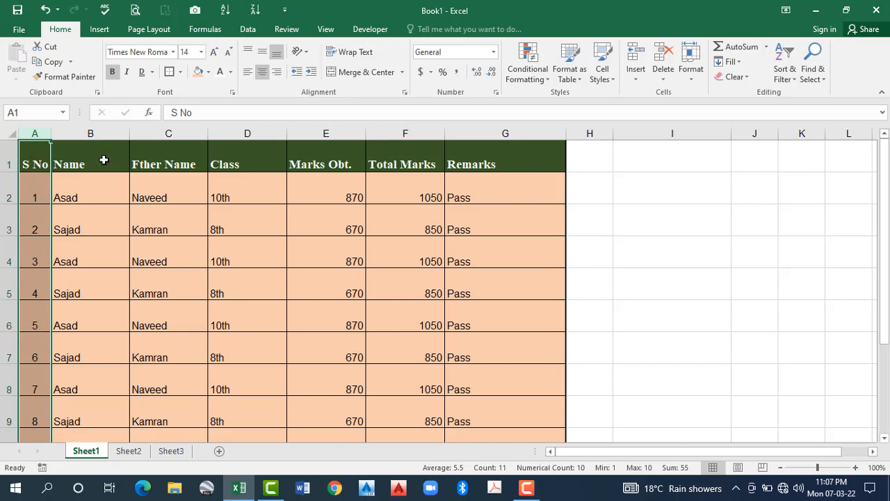
Center the Class, Marks Obt., Total Marks and Remarks columns (D to G) horizontally.
click(233, 200)
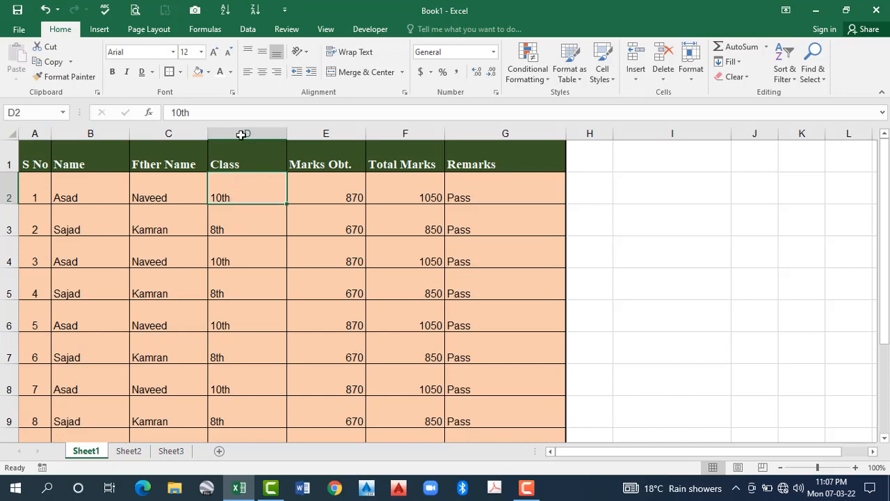
key(ctrl+space)
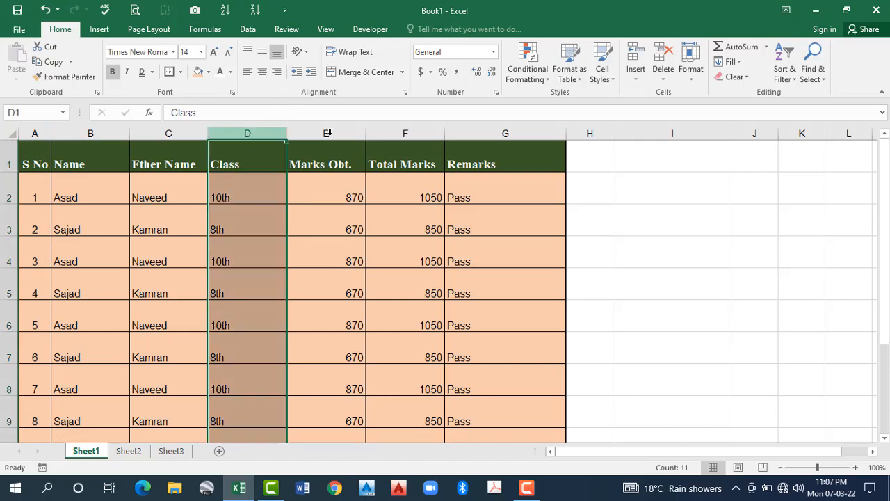
drag(332, 133, 411, 205)
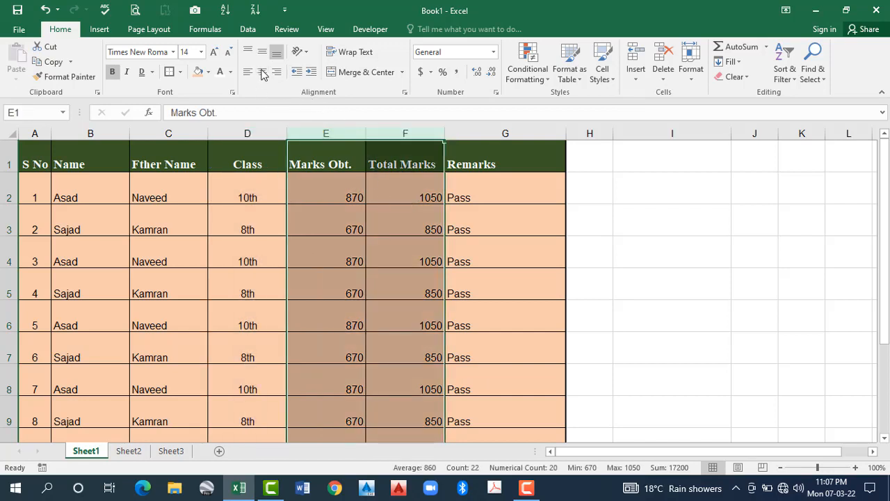
click(262, 73)
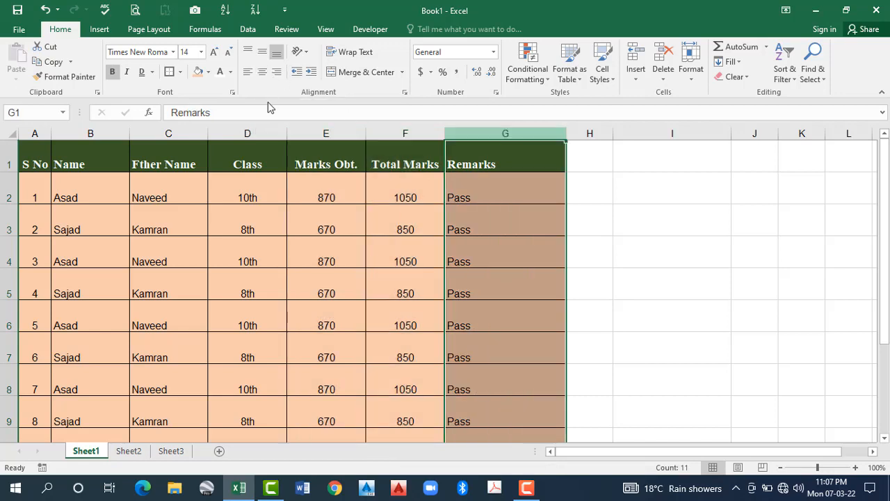
click(262, 72)
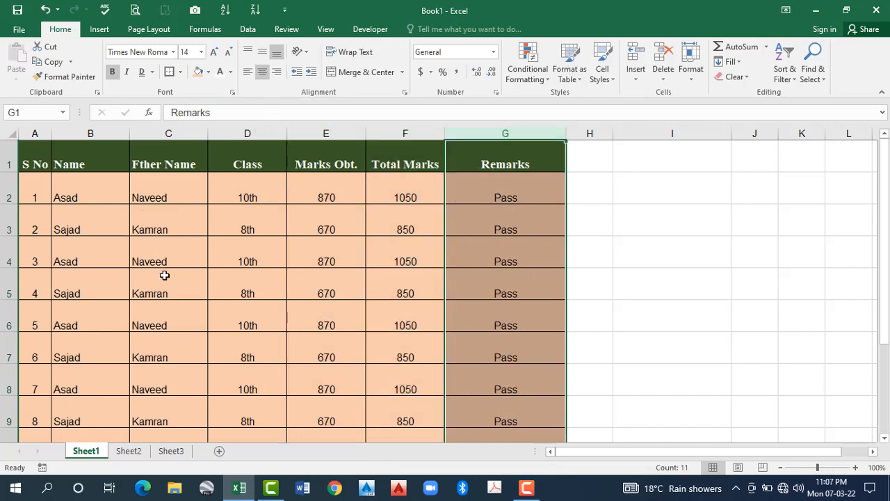
drag(90, 198, 167, 319)
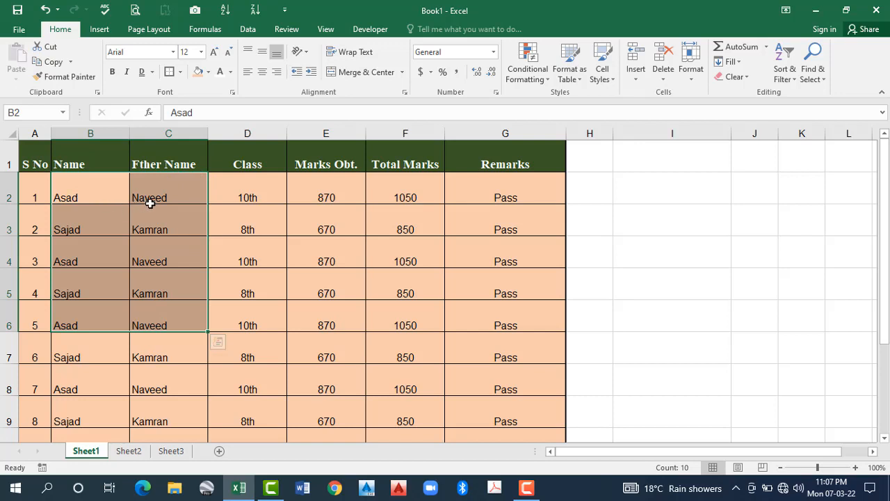
key(shift+BackSpace)
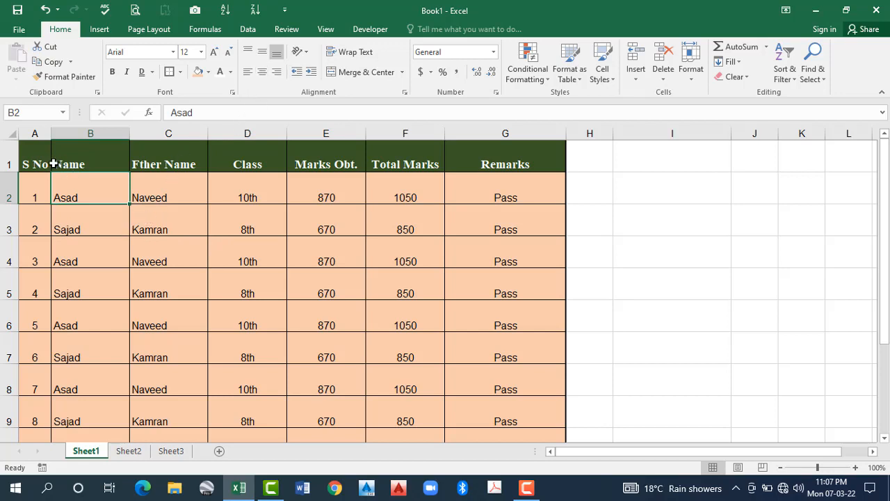
key(ctrl+Home)
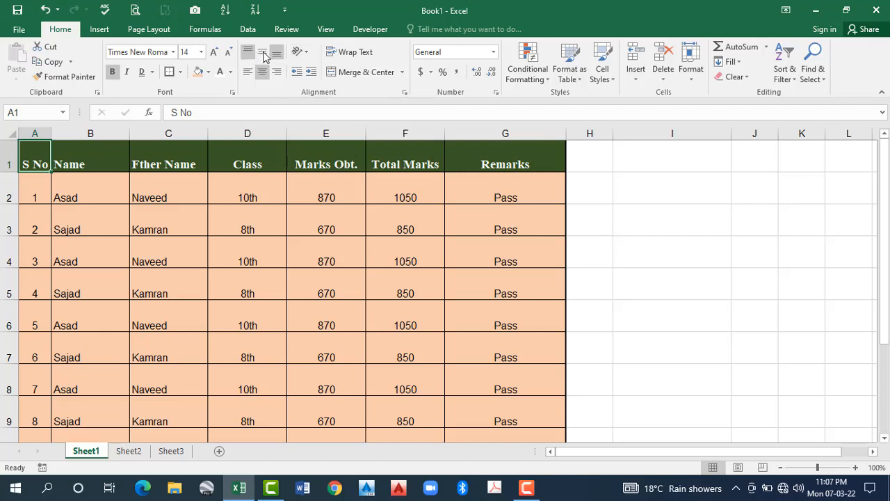
Middle-align the text of the entire header row 1 vertically.
click(308, 53)
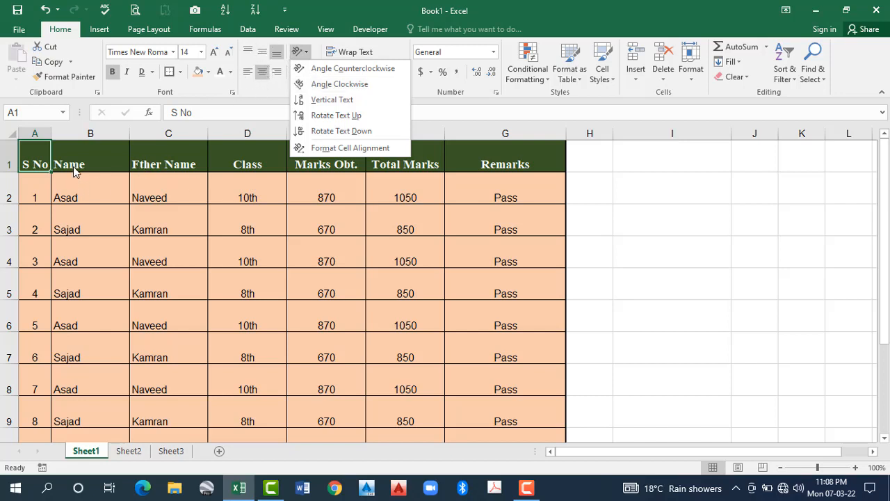
click(8, 162)
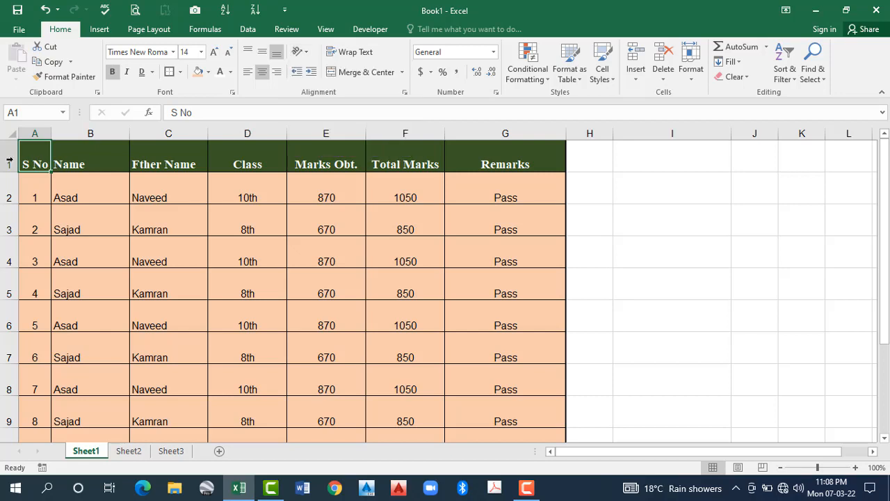
click(8, 161)
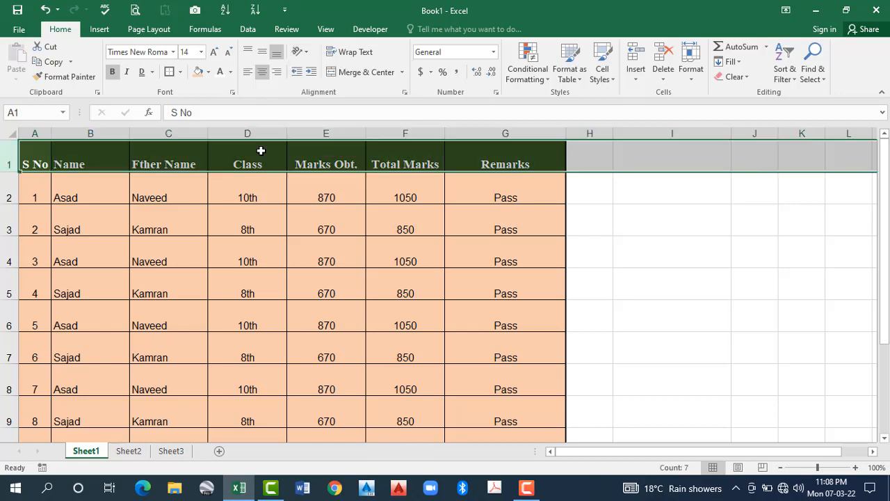
click(172, 165)
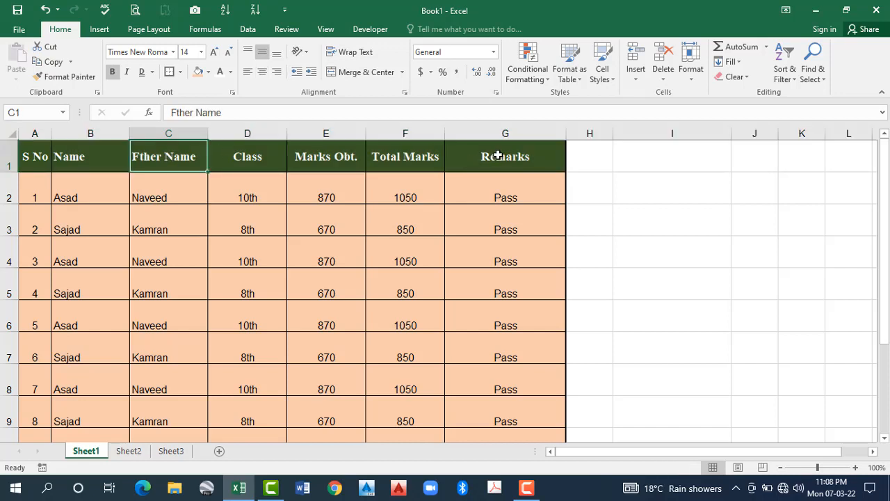
key(Right)
key(Right)
key(Right)
key(Right)
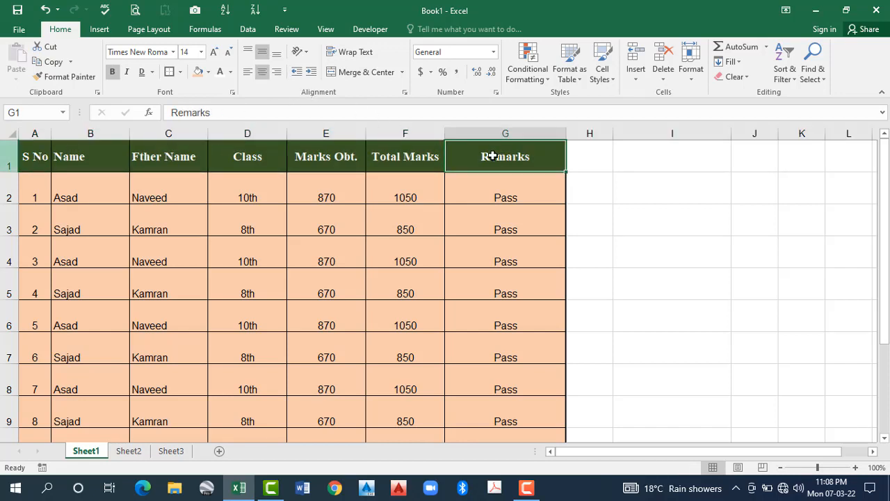
Angle the text in header cells A1:G1 counterclockwise and increase row 1's height to make room for it.
drag(32, 156, 170, 156)
key(shift+Right)
key(shift+Right)
key(shift+Right)
key(shift+Right)
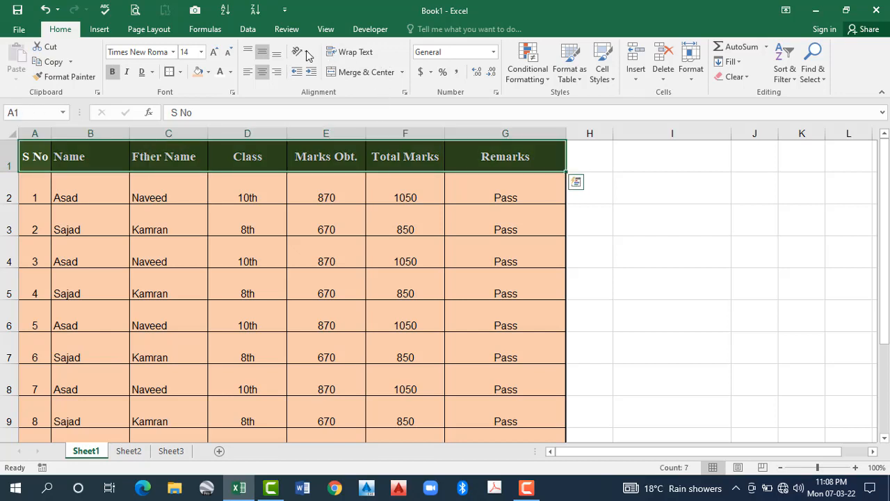
click(307, 53)
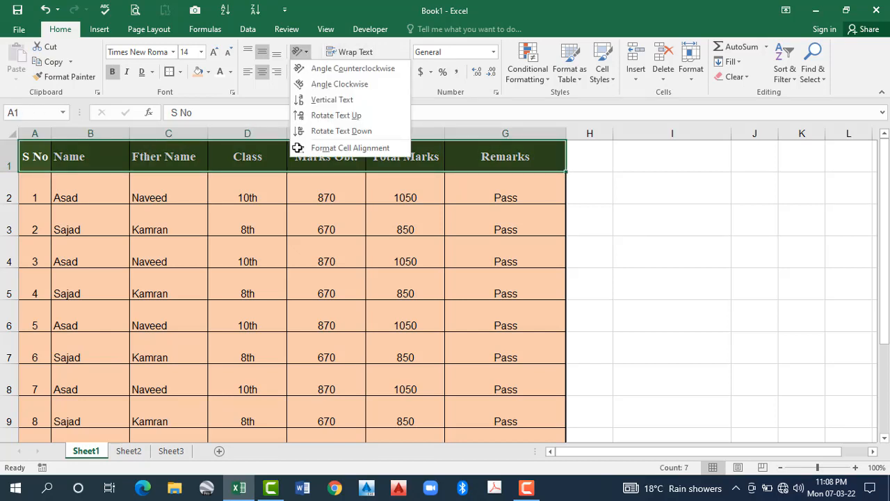
drag(10, 171, 11, 202)
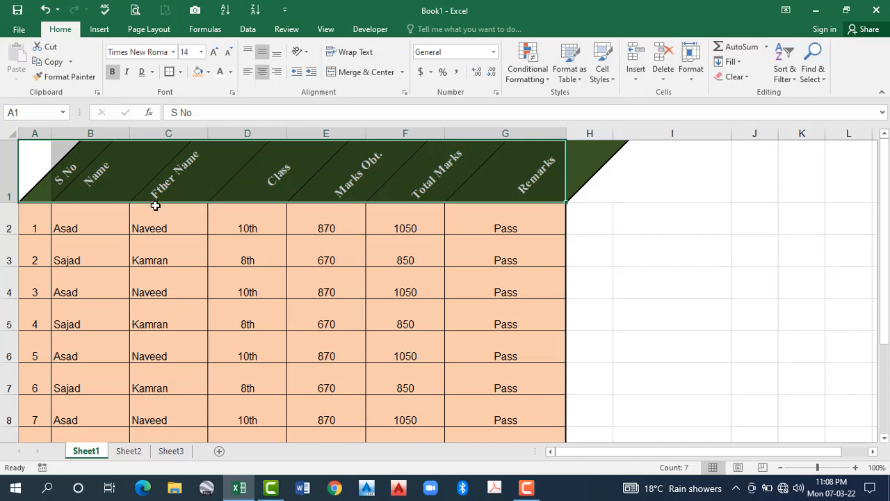
Try the Rotate Text Up and Rotate Text Down orientations on header cells A1:G1.
click(304, 54)
click(310, 118)
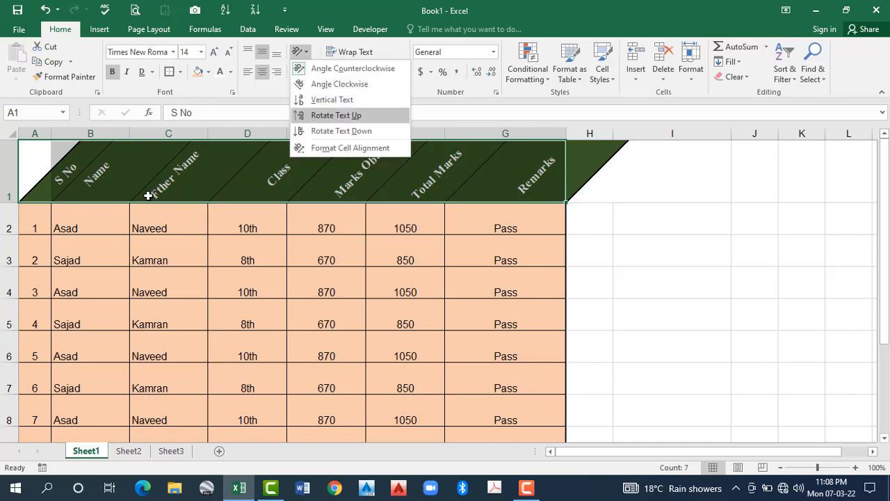
click(304, 54)
click(309, 129)
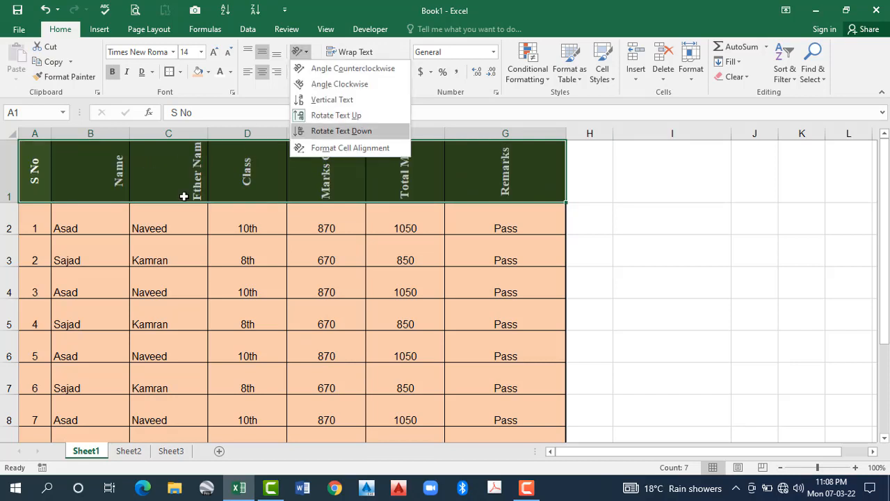
Apply the Vertical Text orientation to header cells A1:G1 and make row 1 much taller.
click(300, 51)
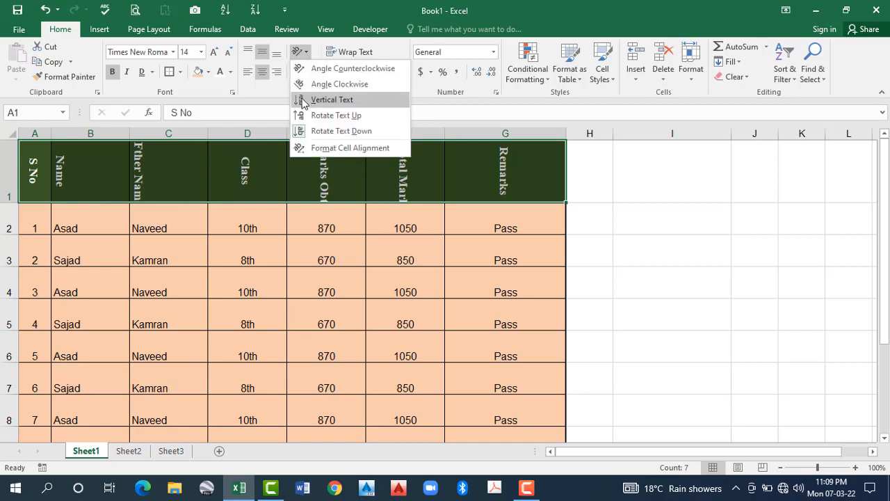
click(302, 101)
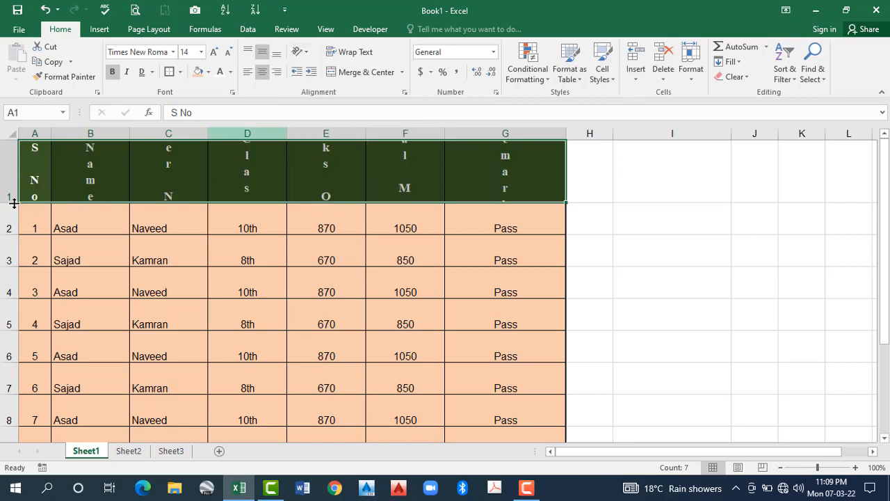
drag(14, 259, 12, 276)
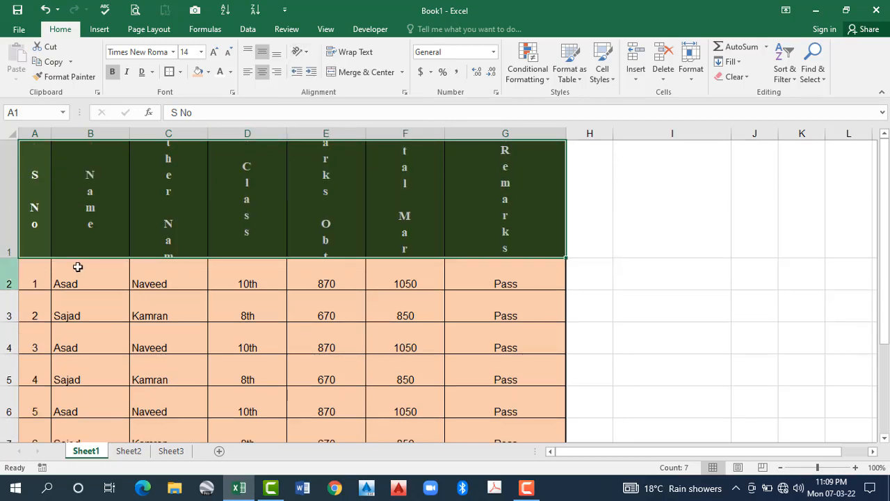
Check the header cells' orientation settings, then return the header text to horizontal and shrink row 1 to a single-line height.
drag(89, 181, 88, 179)
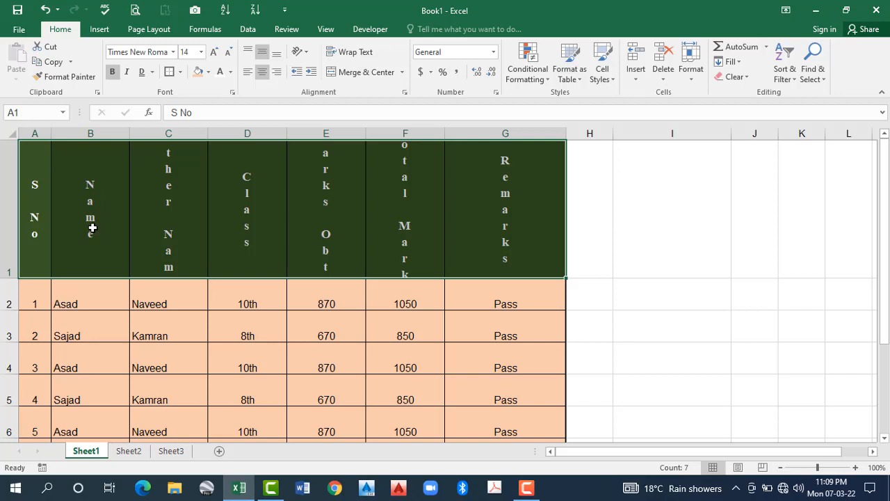
click(9, 216)
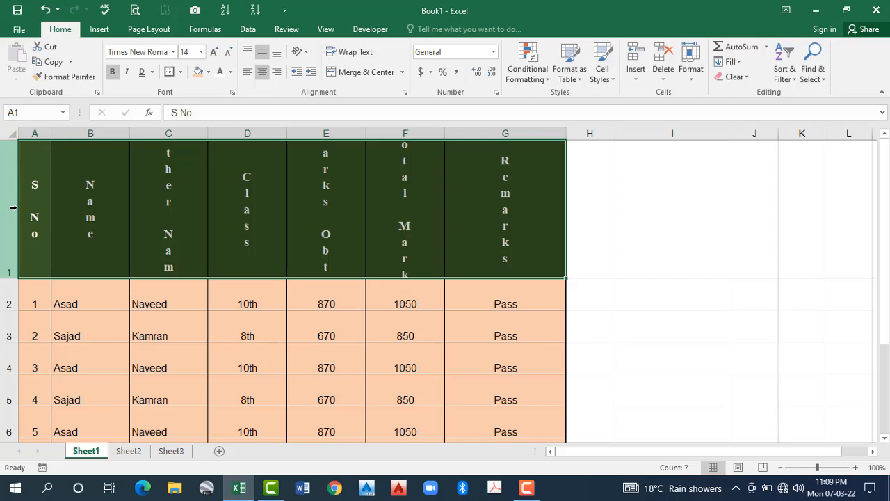
click(497, 96)
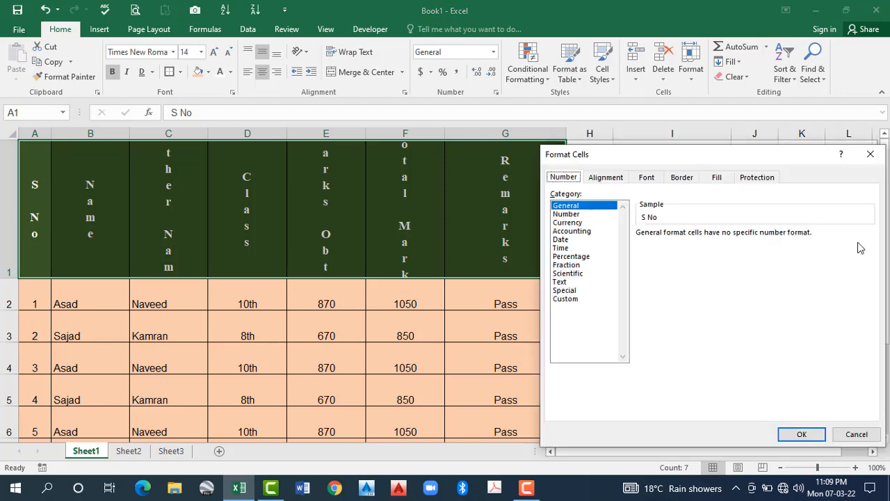
click(606, 177)
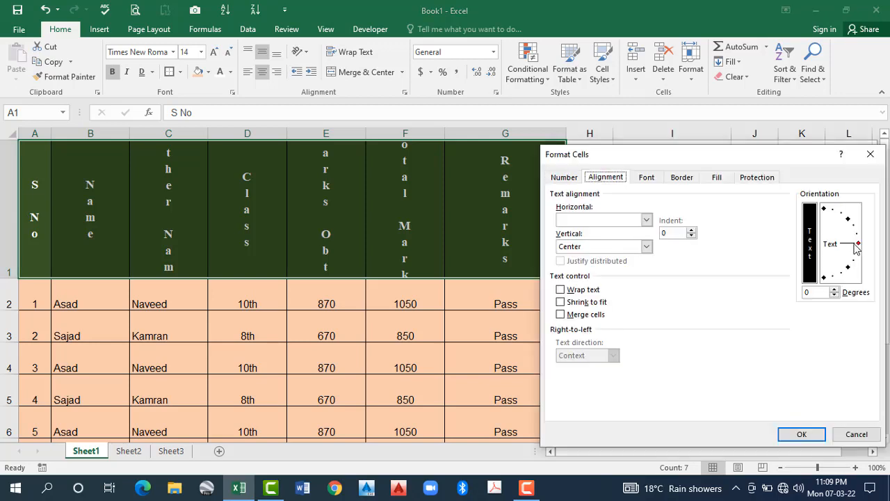
click(229, 157)
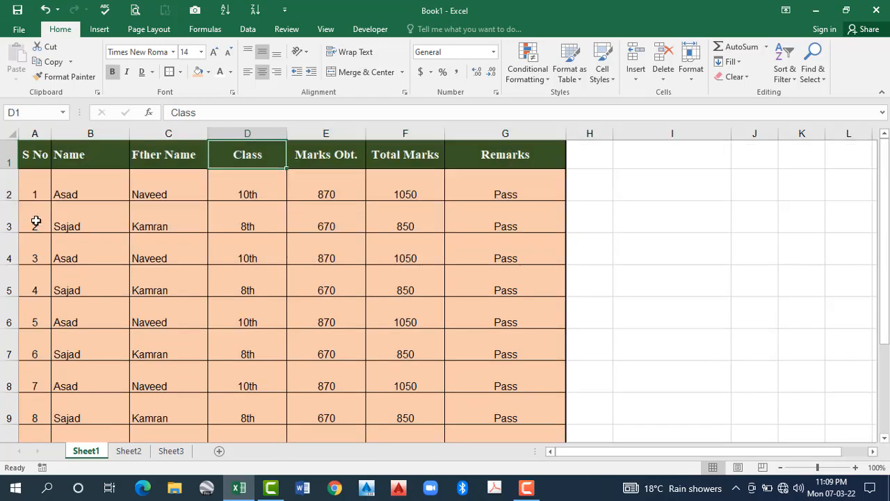
Fill the first record's cells A2:G2 with the medium orange theme shade, one step darker than the table's current fill.
drag(36, 221, 486, 230)
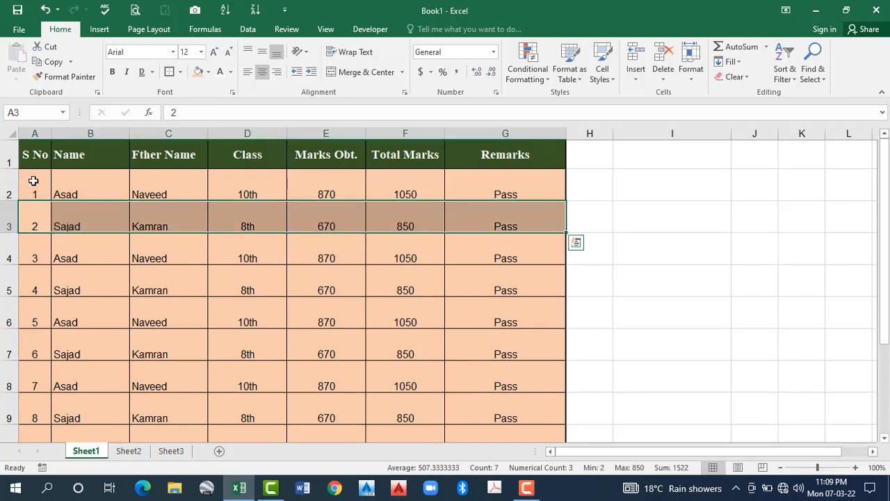
drag(34, 181, 505, 189)
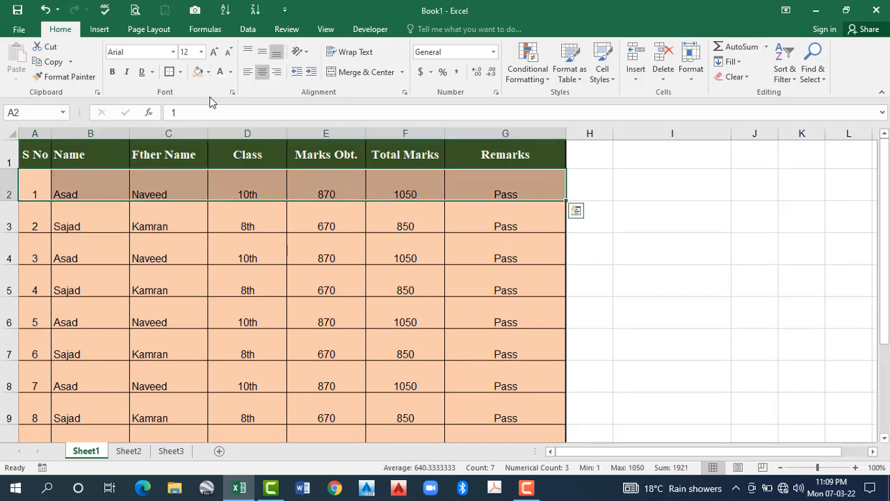
click(208, 72)
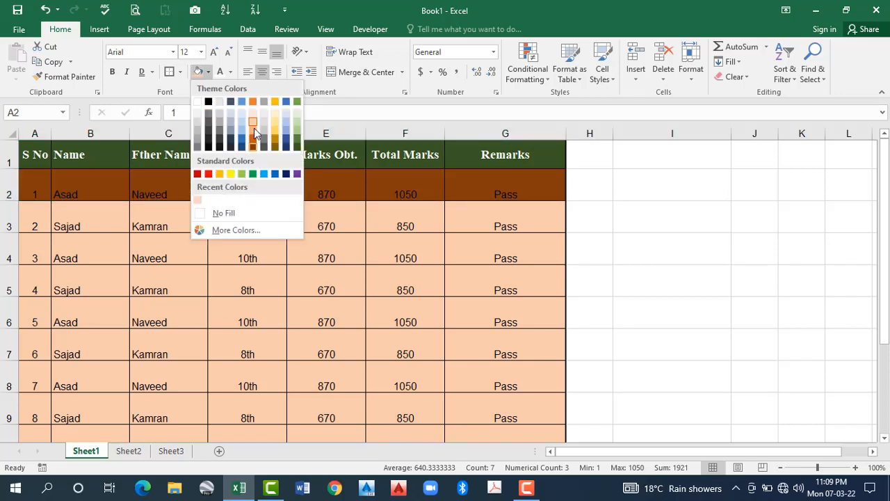
click(254, 129)
Fill the second record's cells A3:G3 with the lightest orange theme shade.
drag(33, 217, 167, 221)
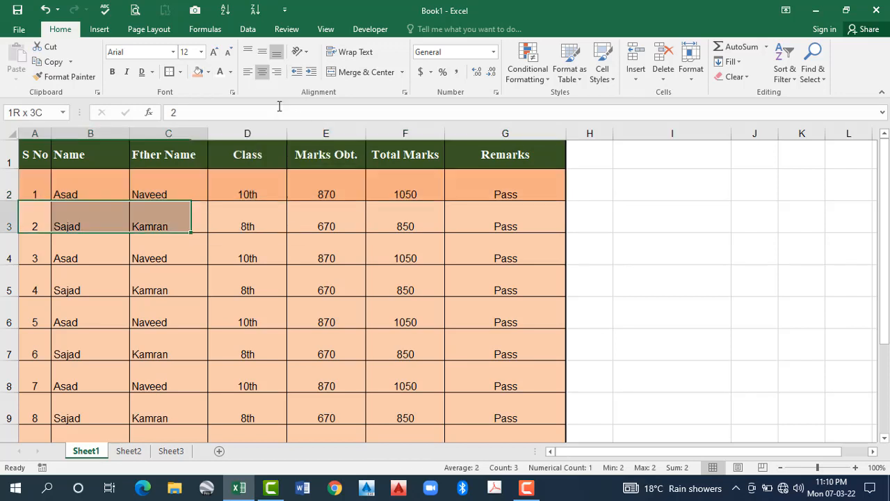
click(207, 71)
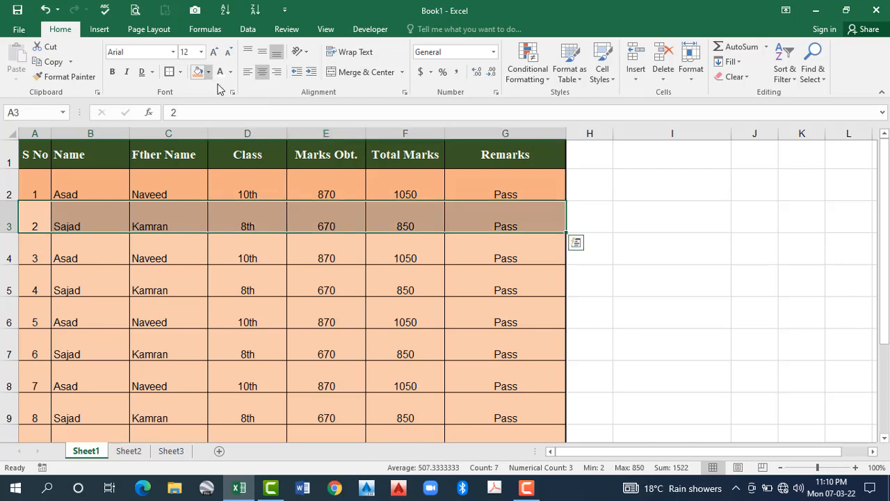
click(30, 207)
drag(35, 192, 467, 200)
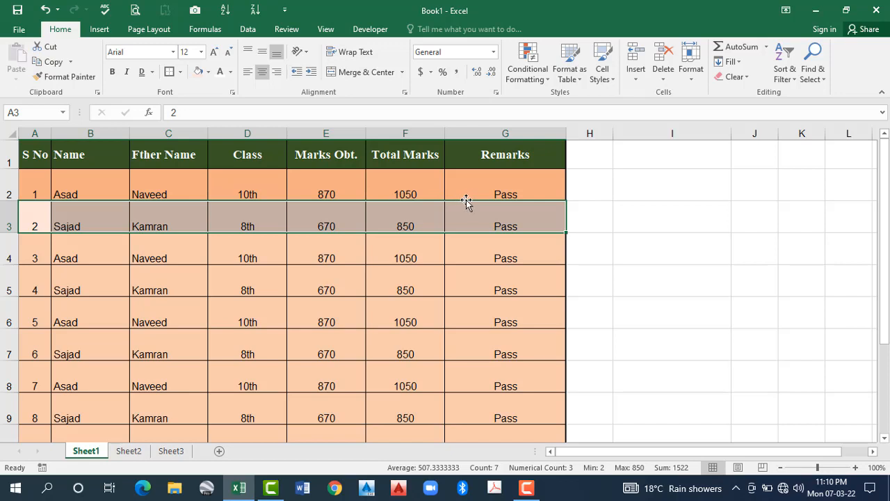
Fill the second record's cells A3:G3 with the second-lightest orange theme shade, matching the unshaded-pattern rows below.
drag(35, 224, 226, 229)
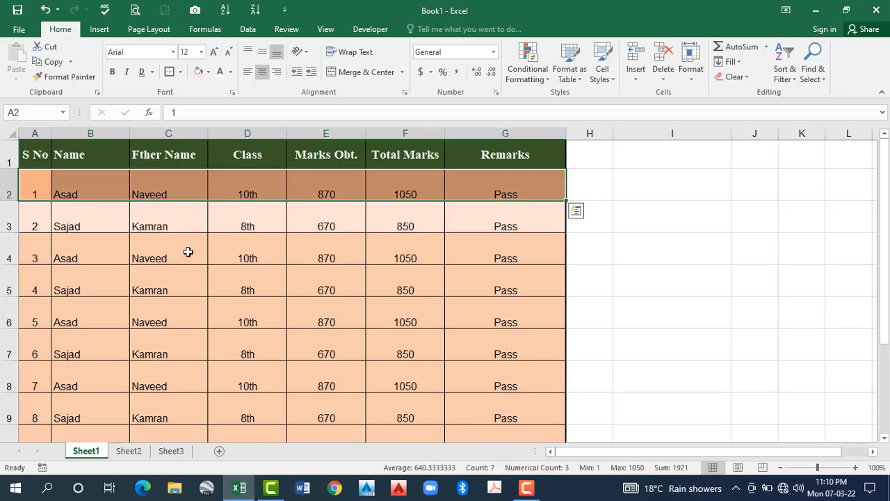
drag(33, 180, 436, 191)
drag(41, 222, 427, 224)
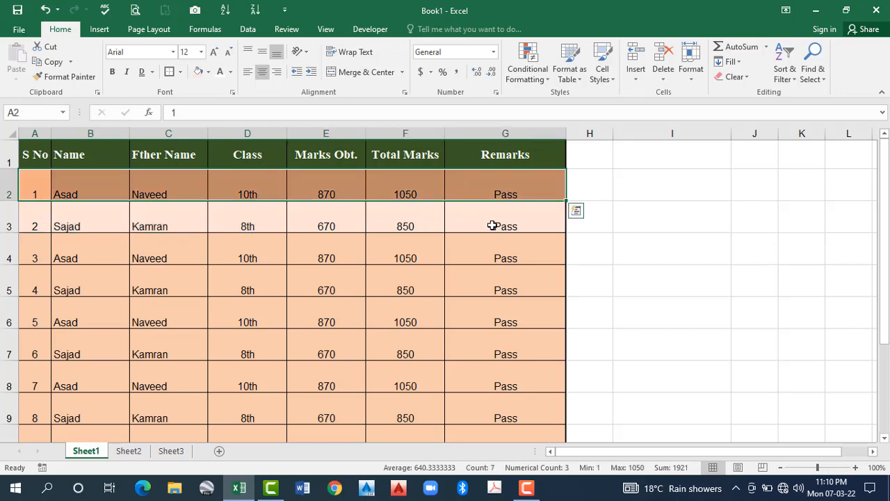
click(208, 72)
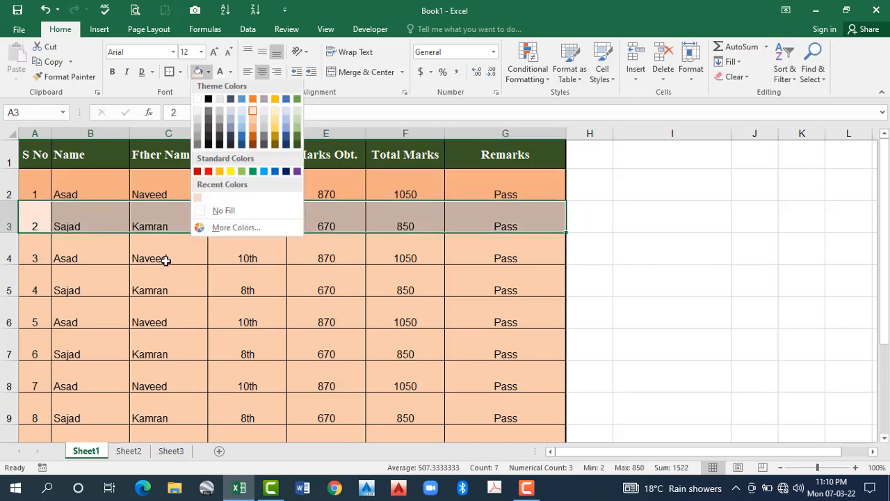
click(251, 120)
Fill the third record's cells A4:G4 with the medium orange theme shade used on the first record.
click(64, 259)
drag(37, 258, 491, 258)
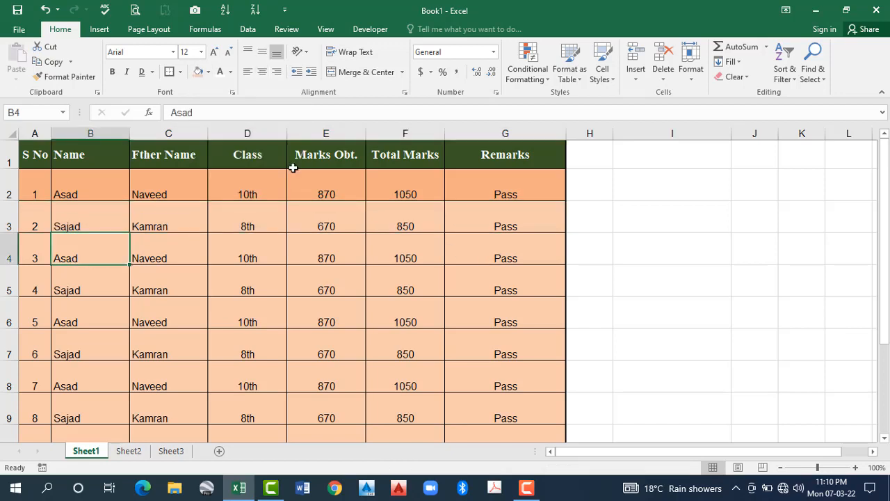
click(209, 73)
click(251, 129)
Copy the alternating formatting of A4:G5 onto the records in A6:G10 with Format Painter.
drag(41, 273, 487, 276)
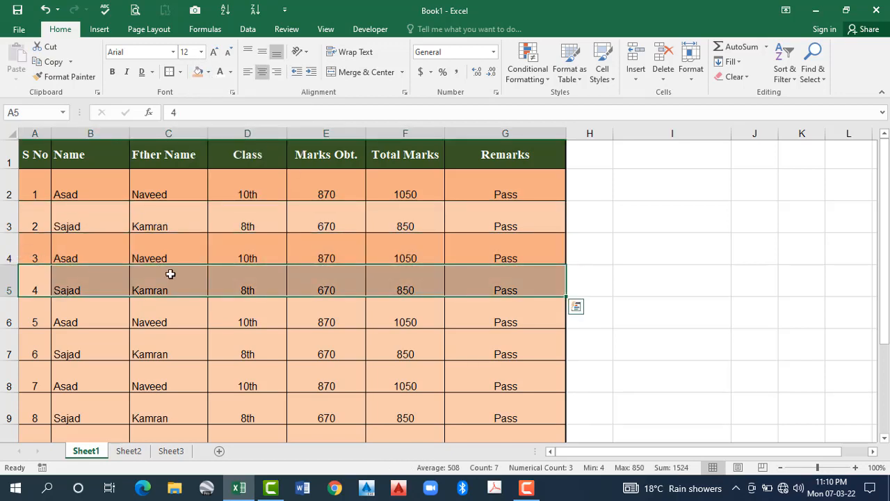
drag(170, 274, 528, 271)
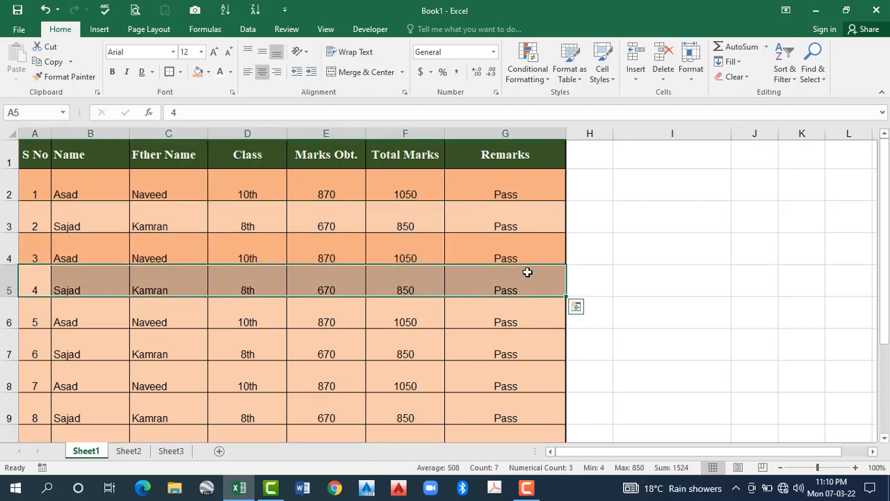
click(70, 80)
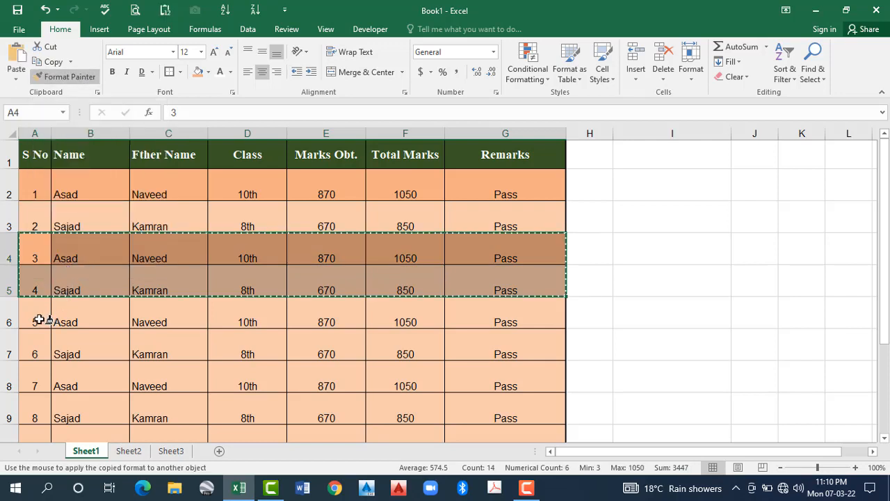
mouse_move(34, 322)
mouse_down()
mouse_move(477, 415)
mouse_move(477, 387)
mouse_move(381, 378)
mouse_move(241, 318)
mouse_up()
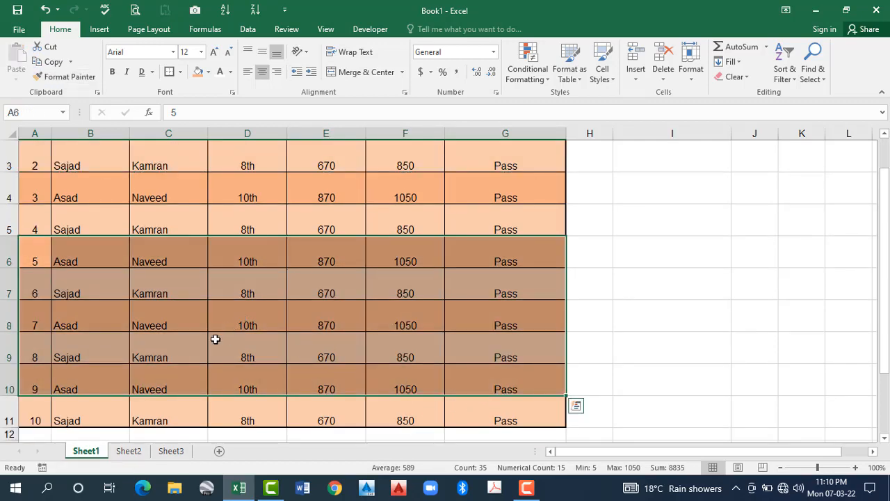
click(216, 325)
scroll(216, 326, up, 1)
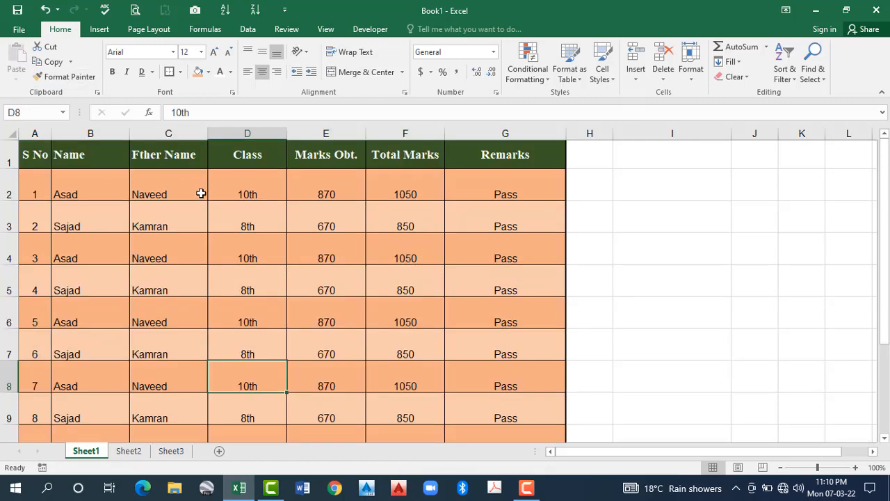
Correct the misspelled header in C1 to Father Name.
key(Up)
key(Up)
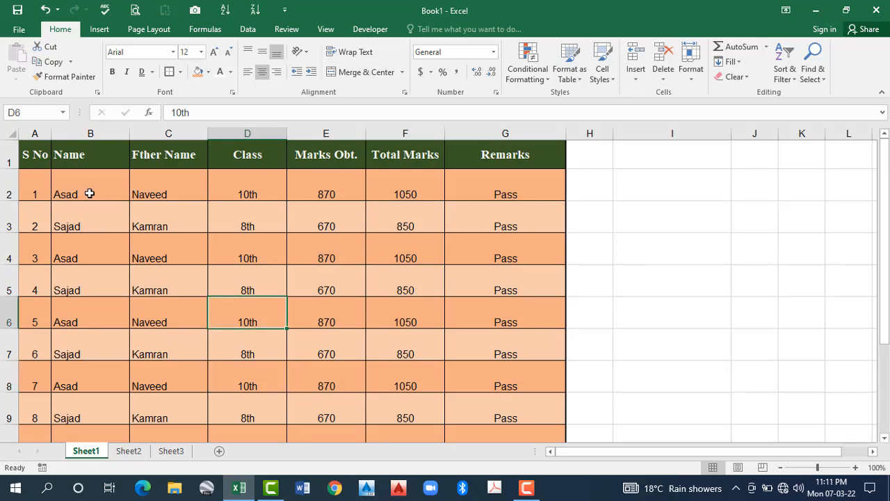
key(ctrl+Home)
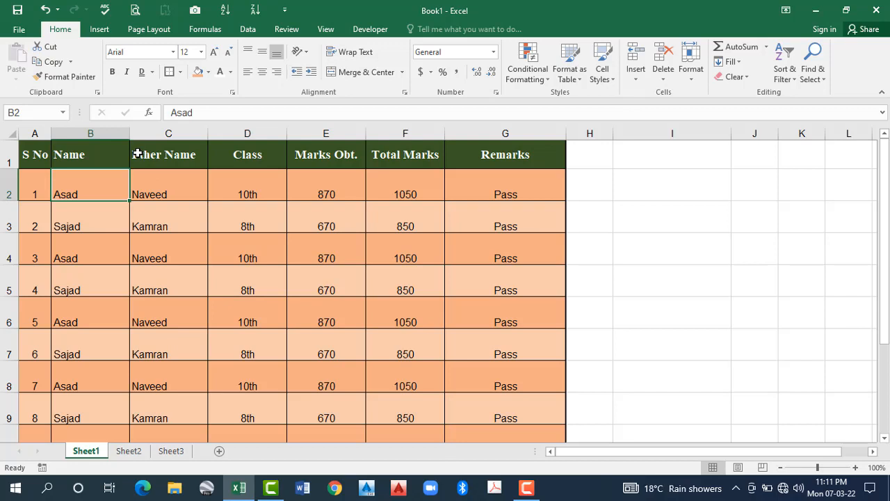
key(ctrl+z)
key(Down)
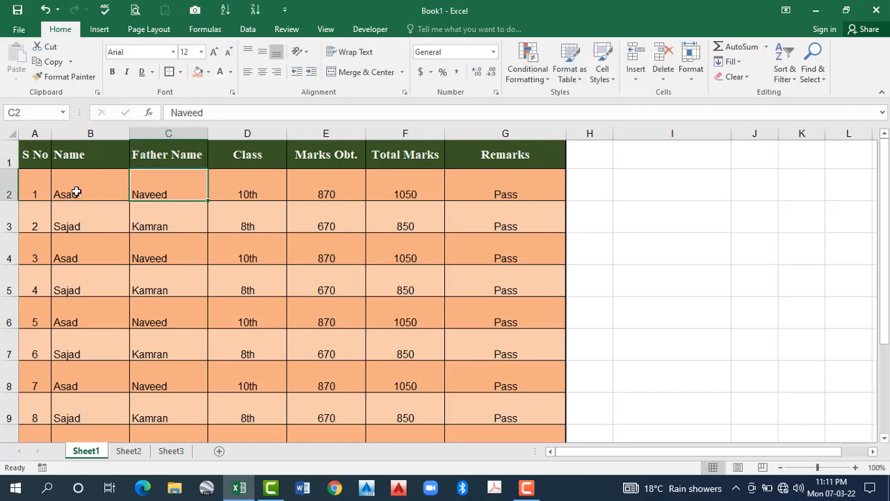
Center the student names in B2 and B3, adding a surname to the name in B3.
click(77, 195)
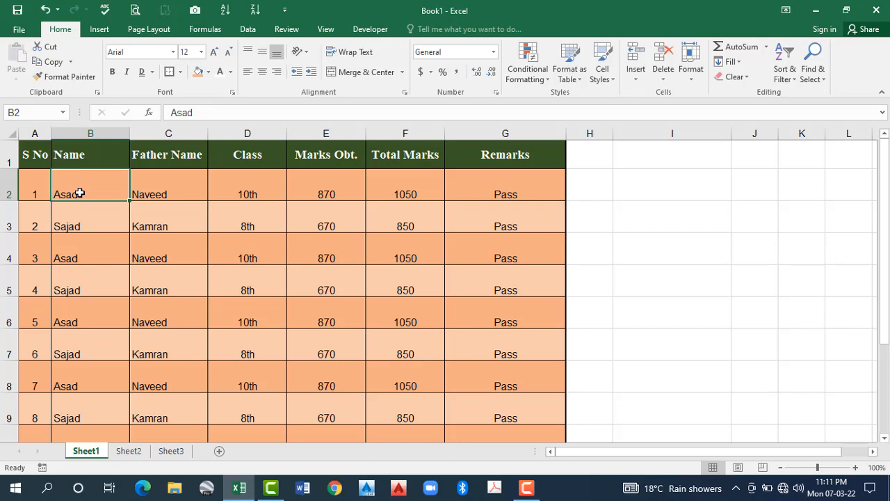
click(263, 76)
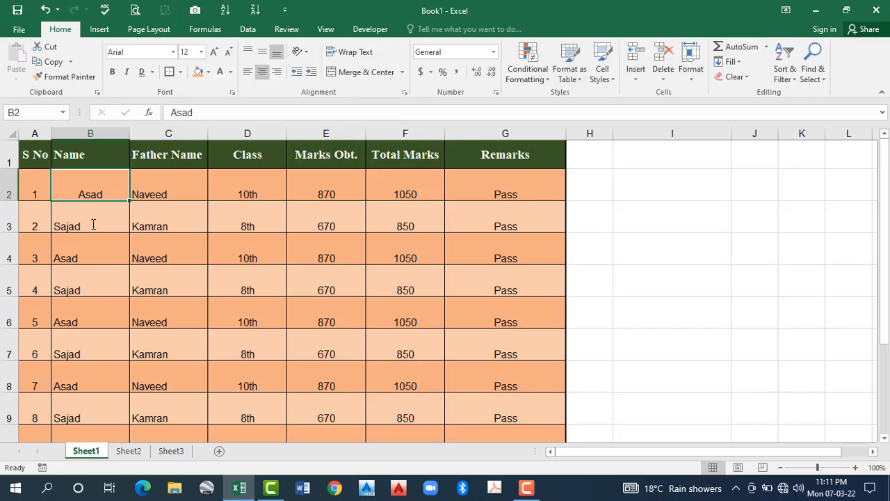
double_click(94, 232)
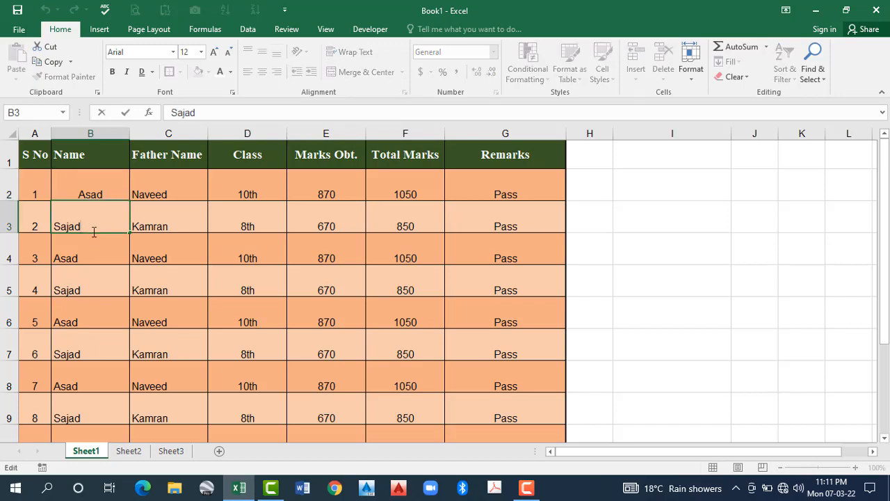
text(Mir)
key(Return)
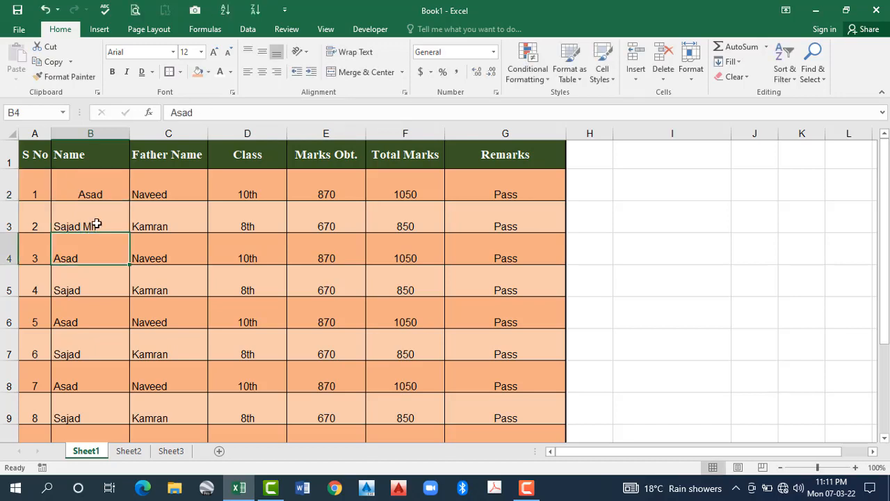
key(Up)
click(259, 72)
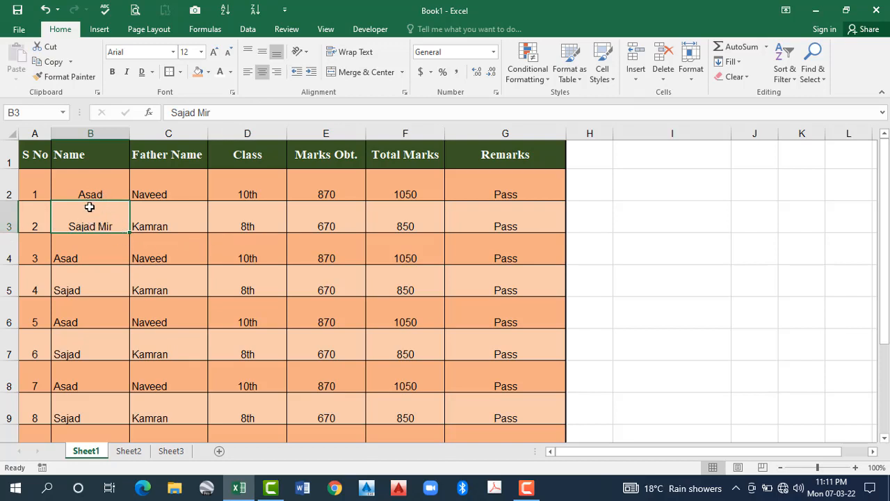
Left-align the names in B2:B3 and indent all student names in B2:B11 by two levels.
drag(89, 194, 90, 217)
click(248, 74)
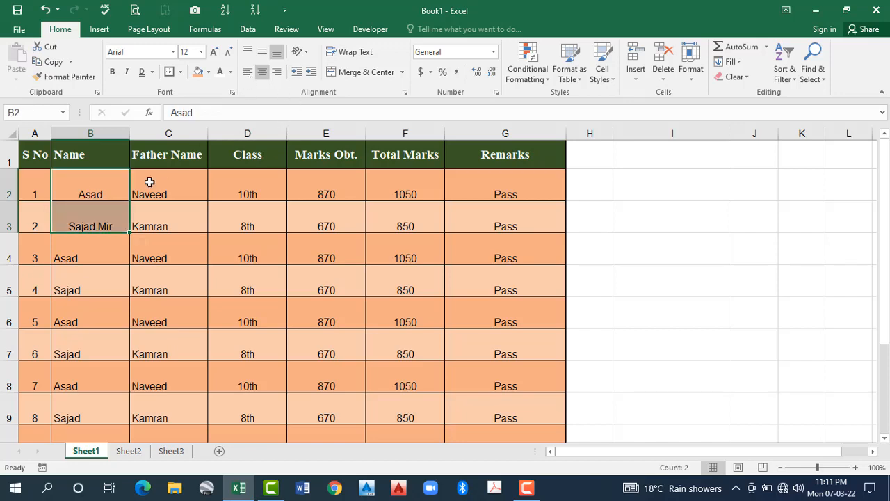
drag(90, 457, 94, 422)
scroll(362, 150, up, 1)
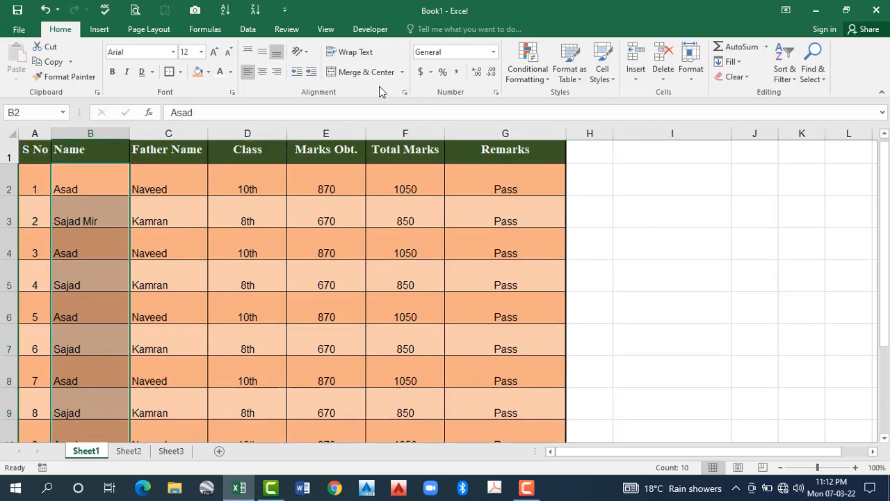
click(311, 74)
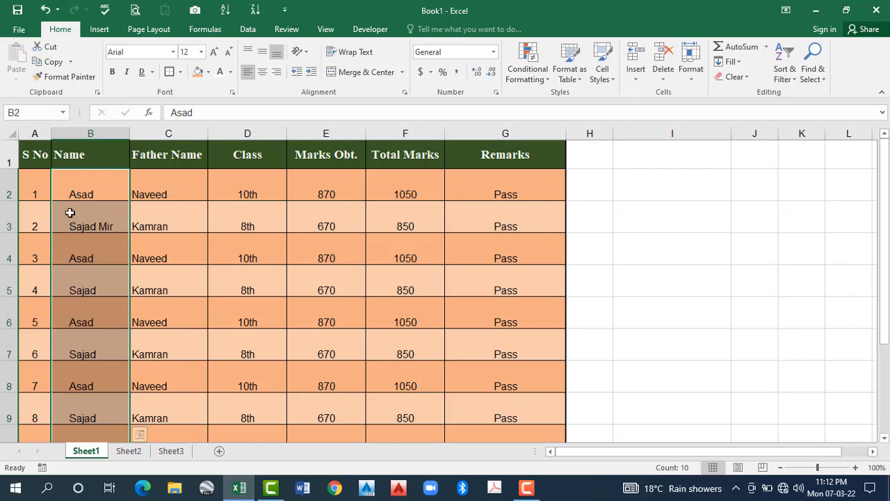
click(277, 74)
Give the father names in C2:C10 a one-level indent and reduce the indent of B2:B10 to one level.
drag(165, 186, 165, 436)
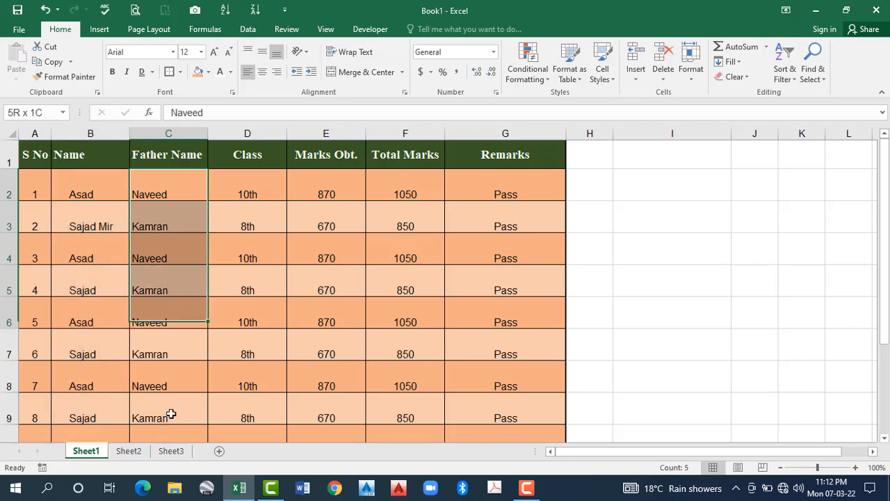
click(312, 73)
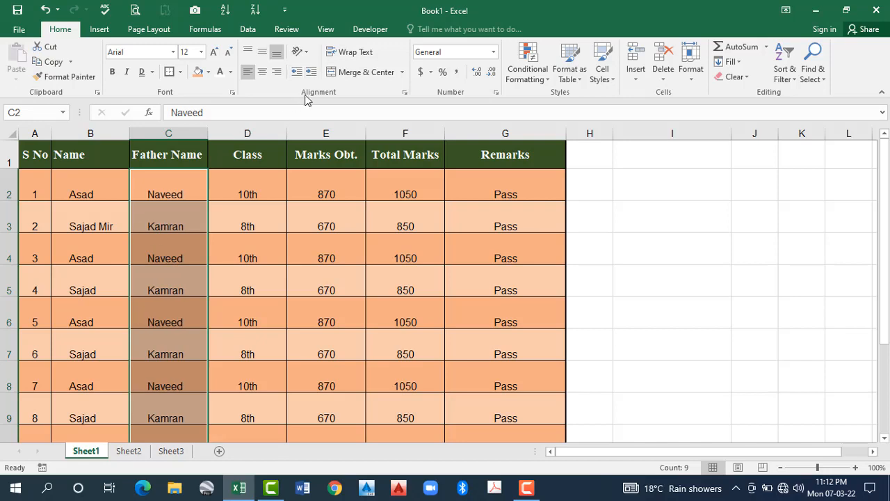
click(297, 72)
drag(101, 188, 100, 433)
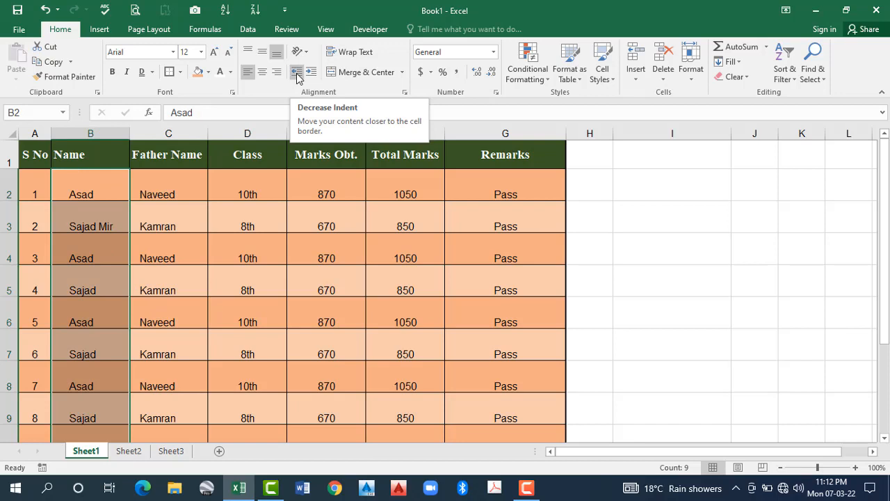
click(297, 74)
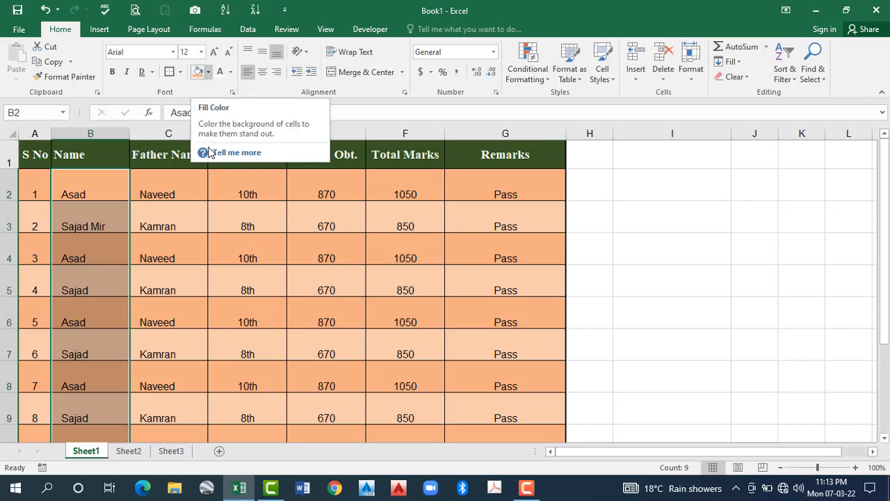
click(208, 71)
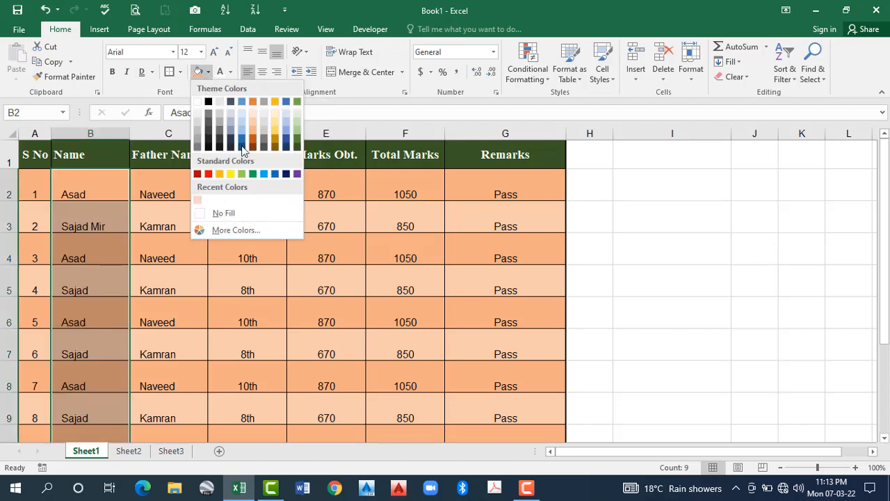
click(230, 72)
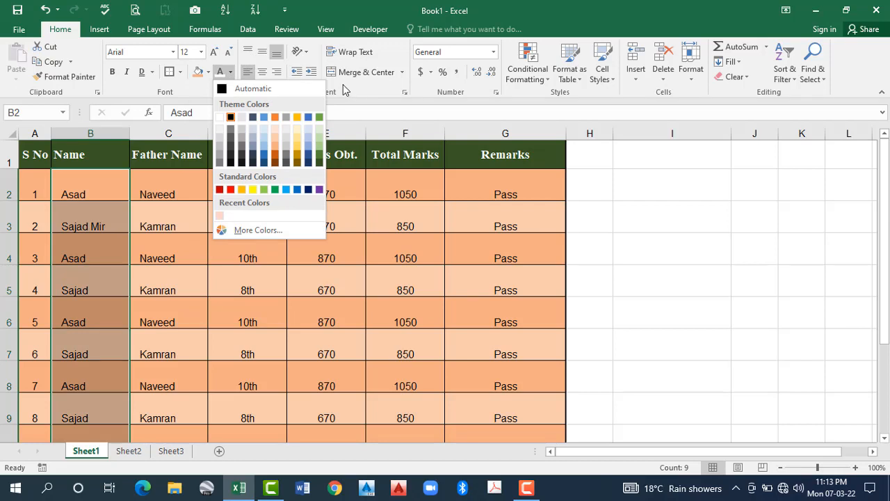
click(270, 68)
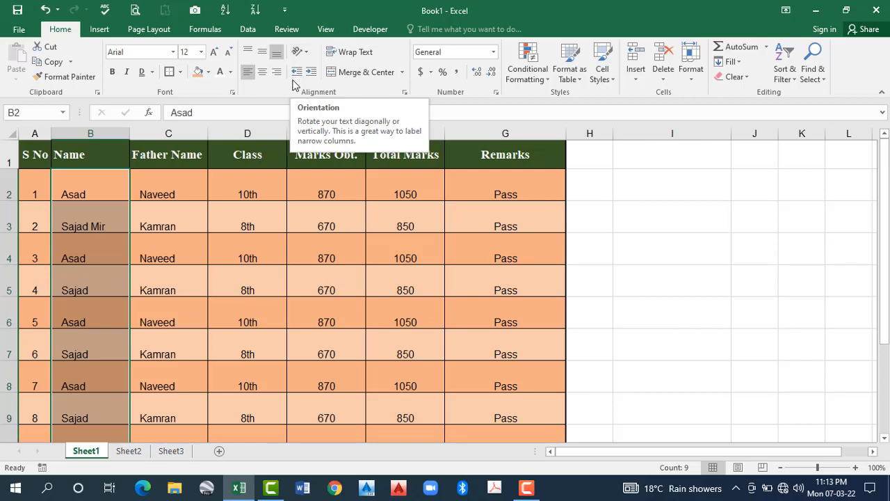
click(158, 220)
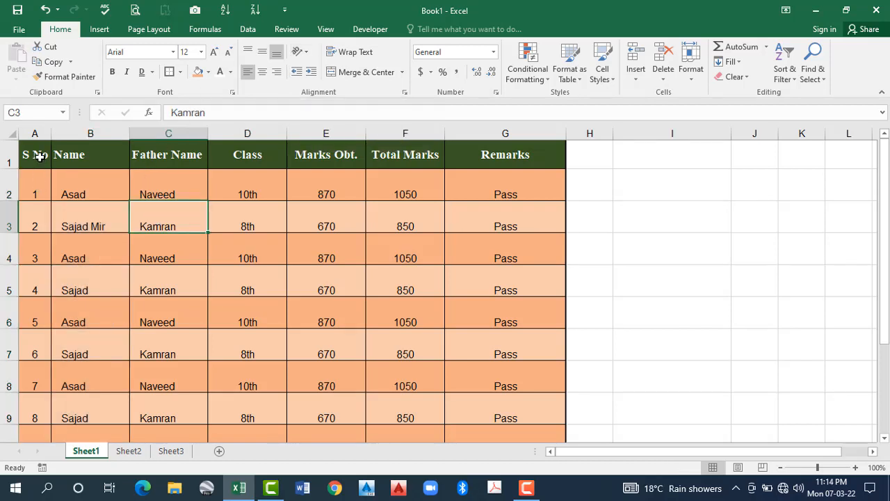
click(88, 184)
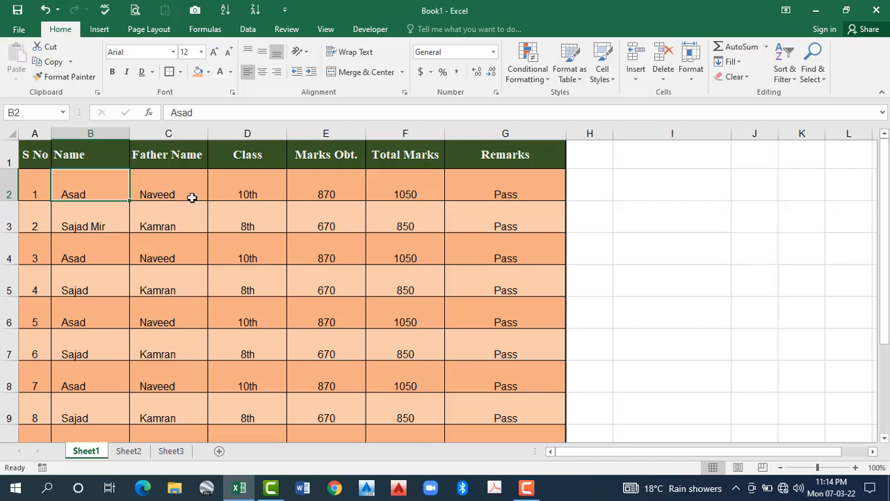
key(Right)
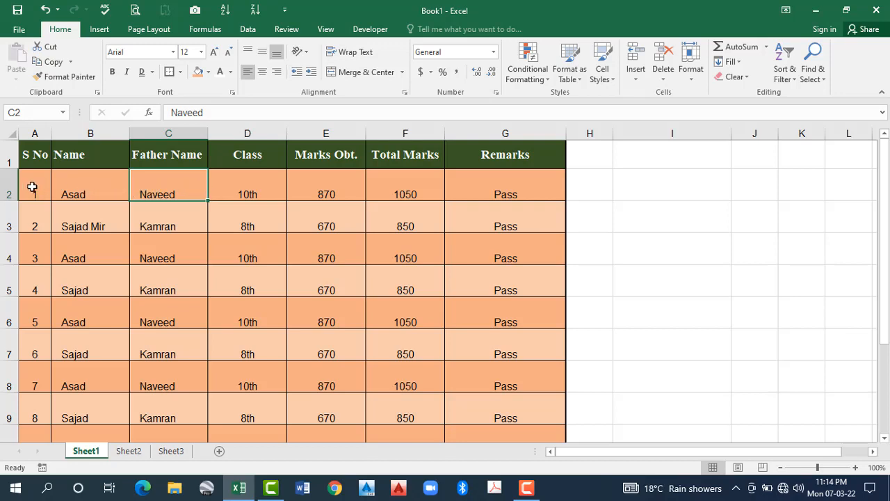
click(80, 191)
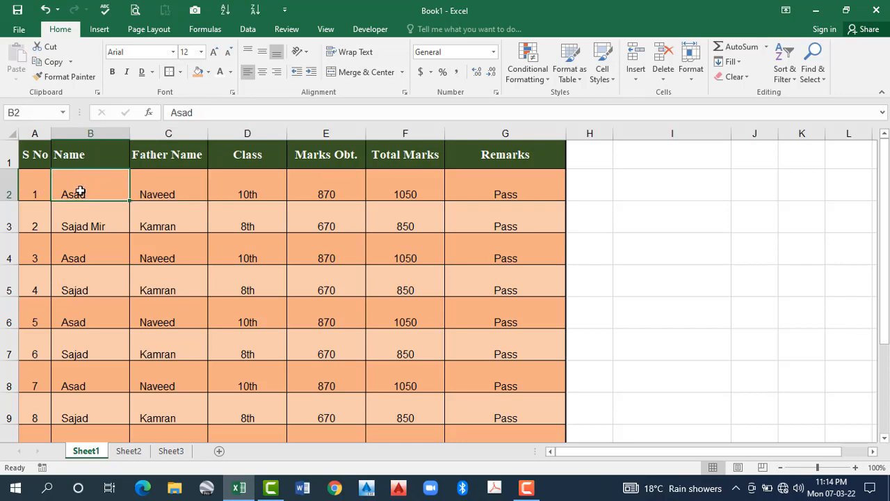